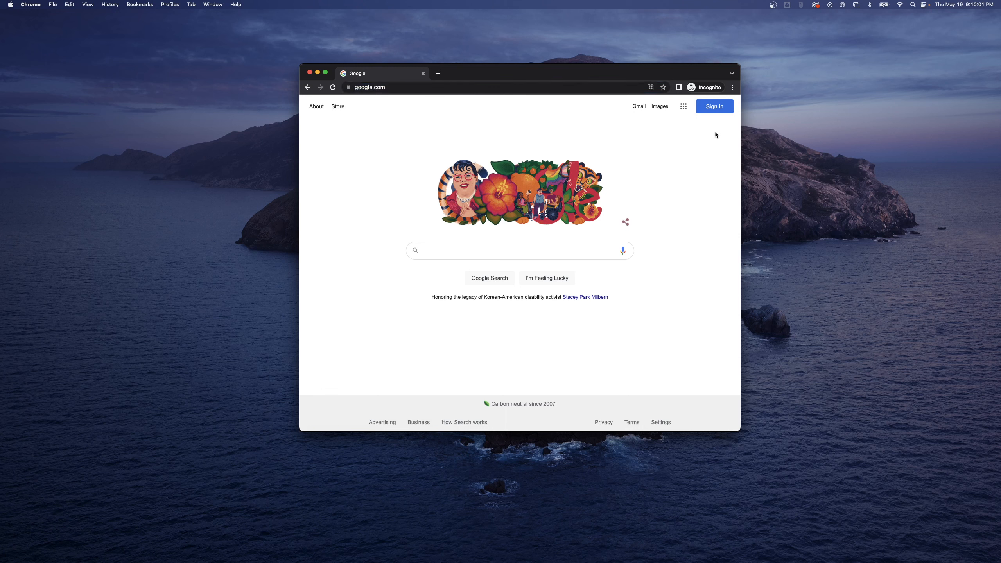
Sign in to Google with the organisation account's e-mail address and password.
{"action": "left_click", "coordinate": [719, 109]}
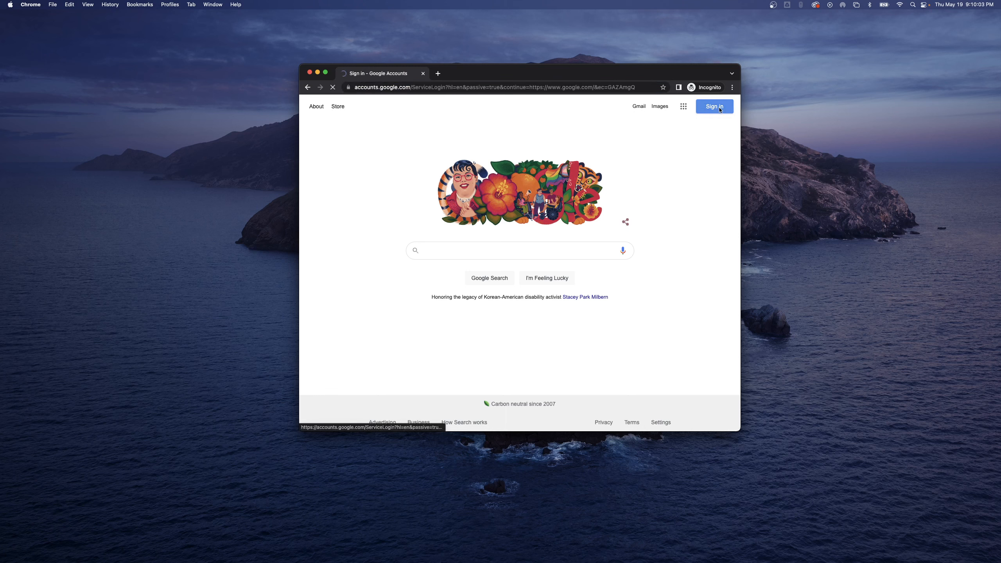
{"action": "left_click", "coordinate": [524, 253]}
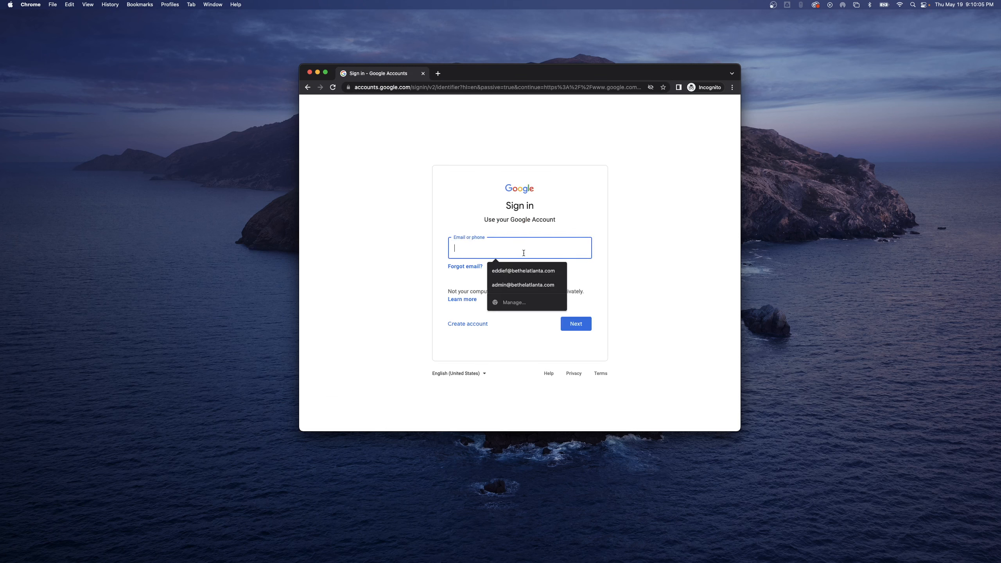
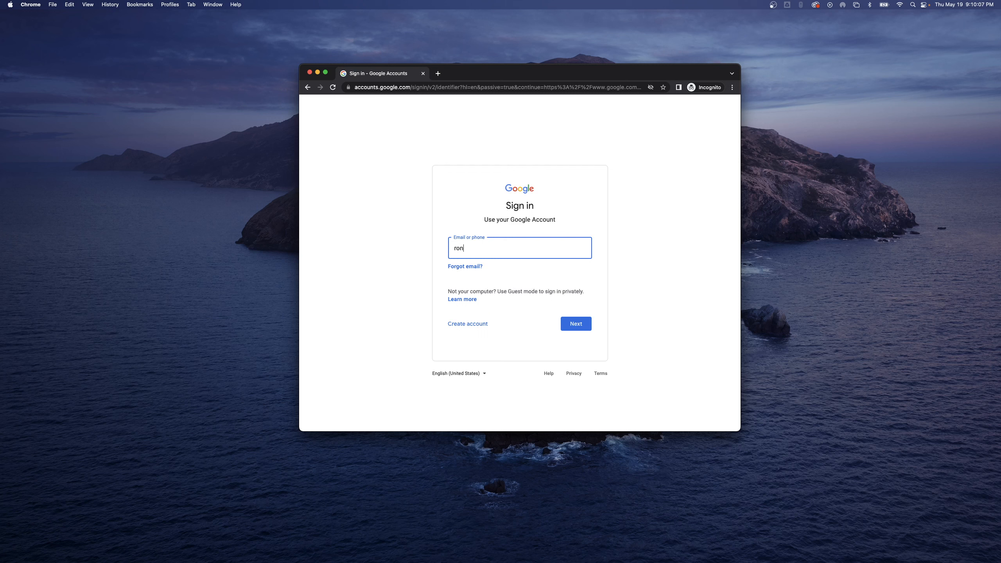
{"action": "left_click", "coordinate": [567, 325]}
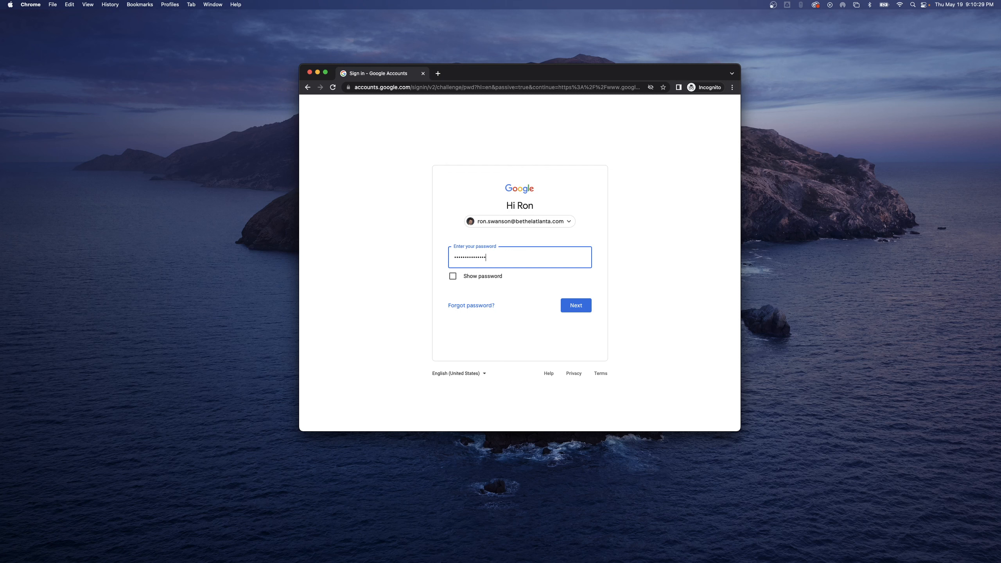
{"action": "key", "text": "Return"}
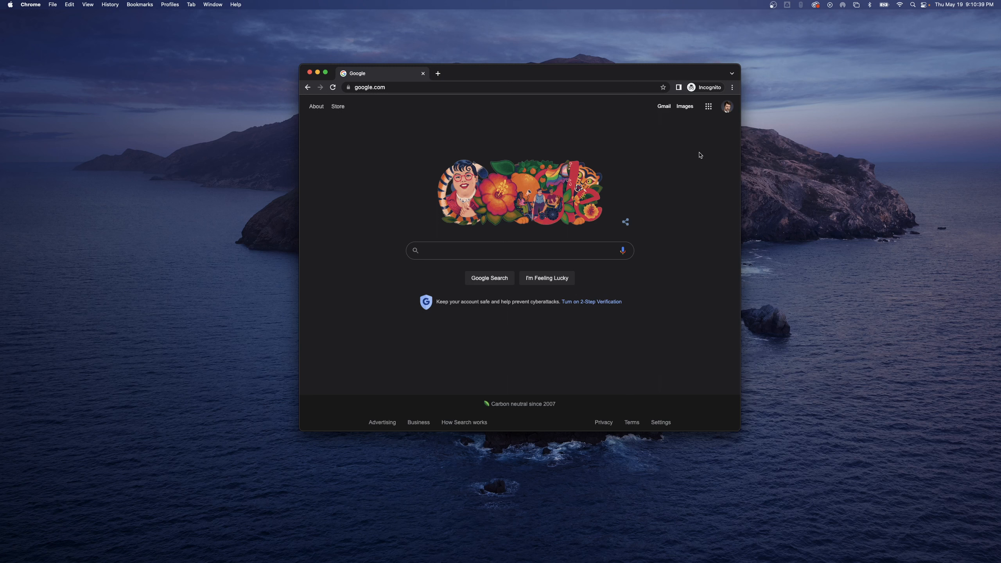
Launch Google Calendar from the Google apps grid.
{"action": "left_click", "coordinate": [708, 107]}
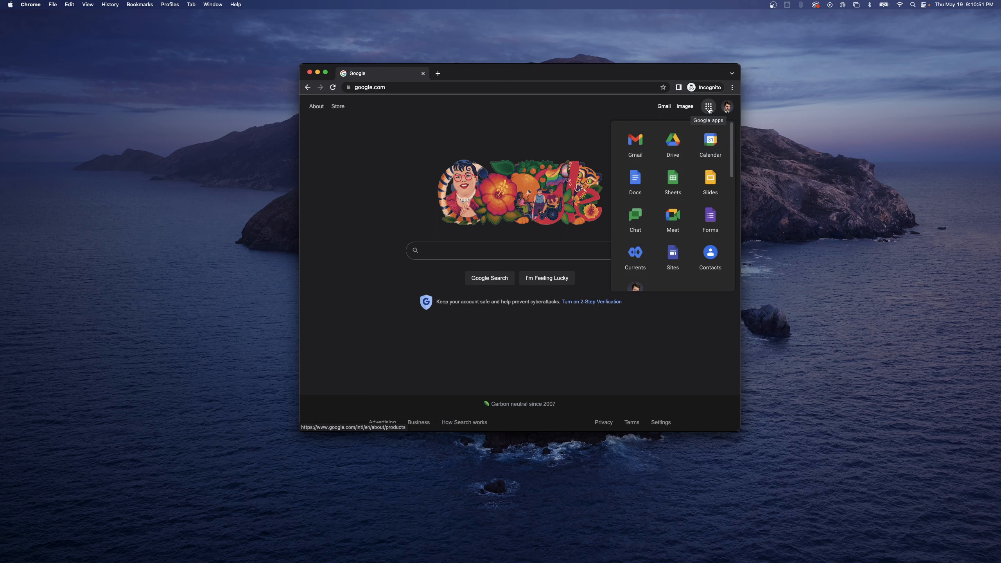
{"action": "left_click", "coordinate": [711, 109]}
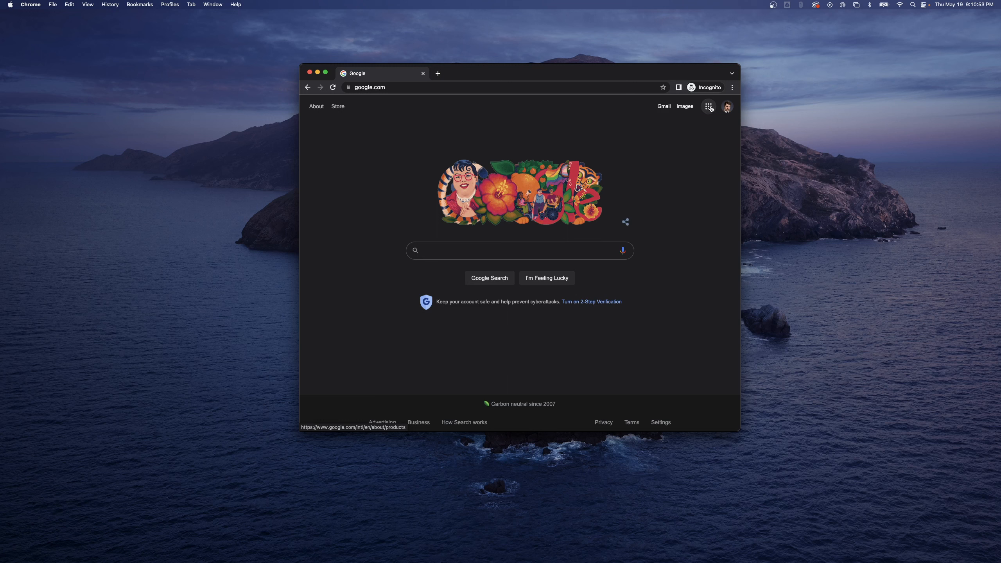
{"action": "left_click", "coordinate": [711, 108]}
{"action": "left_click", "coordinate": [708, 110]}
{"action": "left_click", "coordinate": [708, 110]}
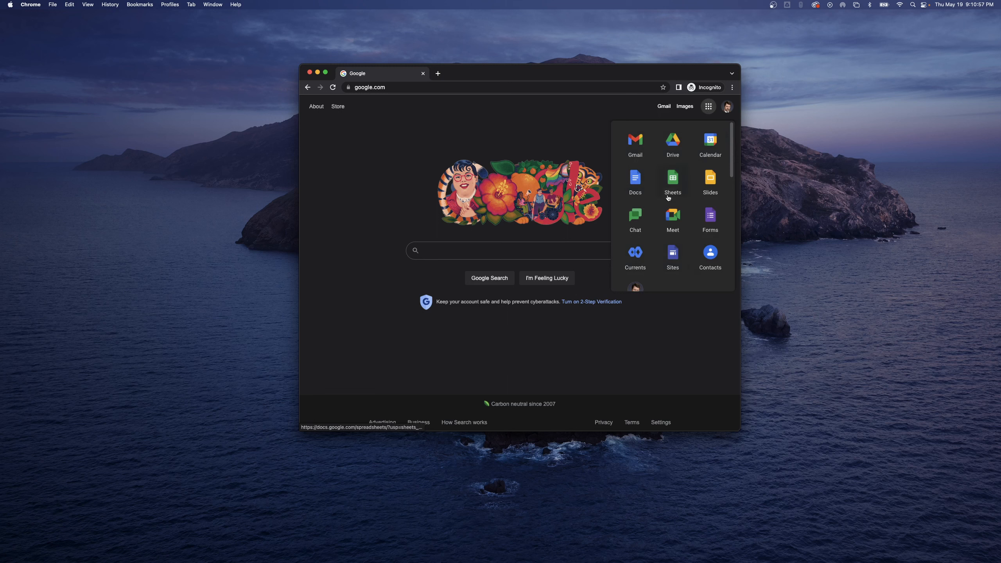
{"action": "left_click_drag", "start_coordinate": [674, 179], "coordinate": [638, 176]}
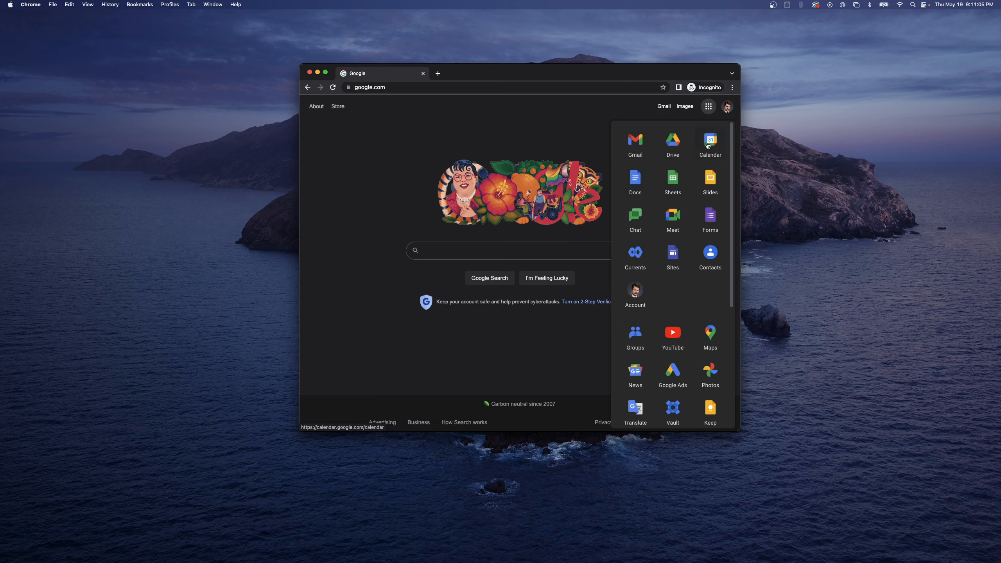
{"action": "left_click", "coordinate": [708, 146]}
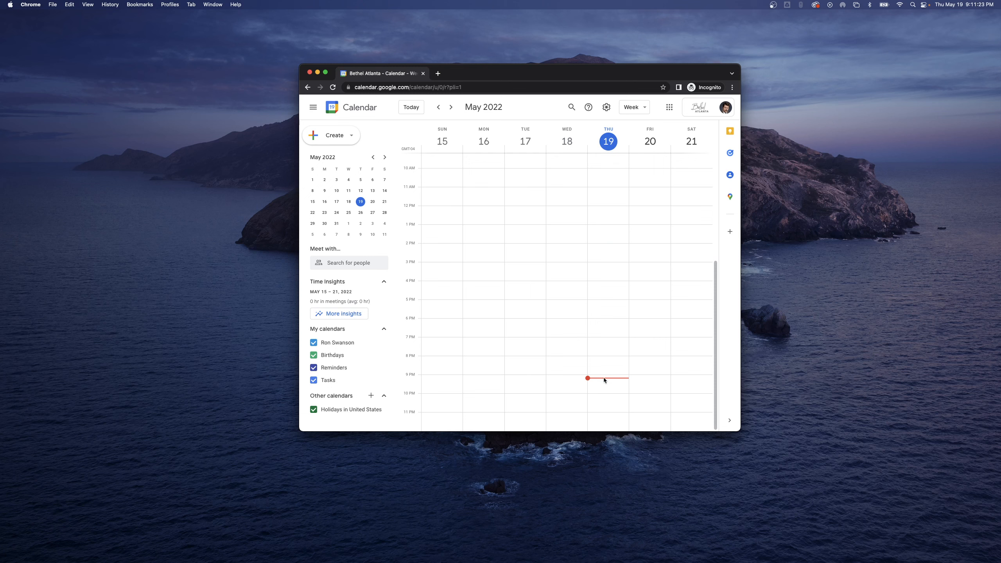
Create a 'Counseling Appointment' appointment schedule for Thursday, May 26, 9:00–10:00am.
{"action": "left_click", "coordinate": [450, 107]}
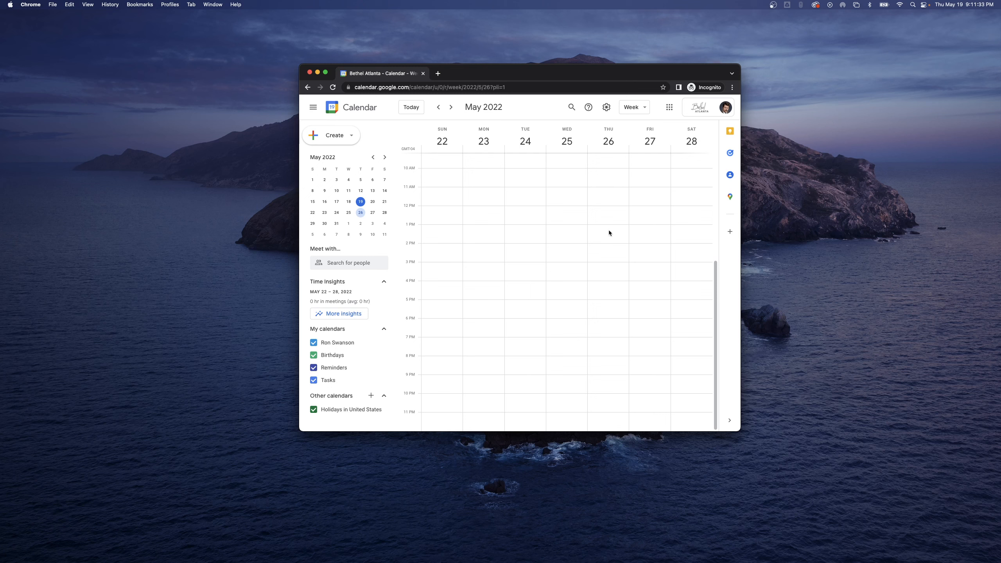
{"action": "scroll", "coordinate": [610, 250], "scroll_direction": "up", "scroll_amount": 5}
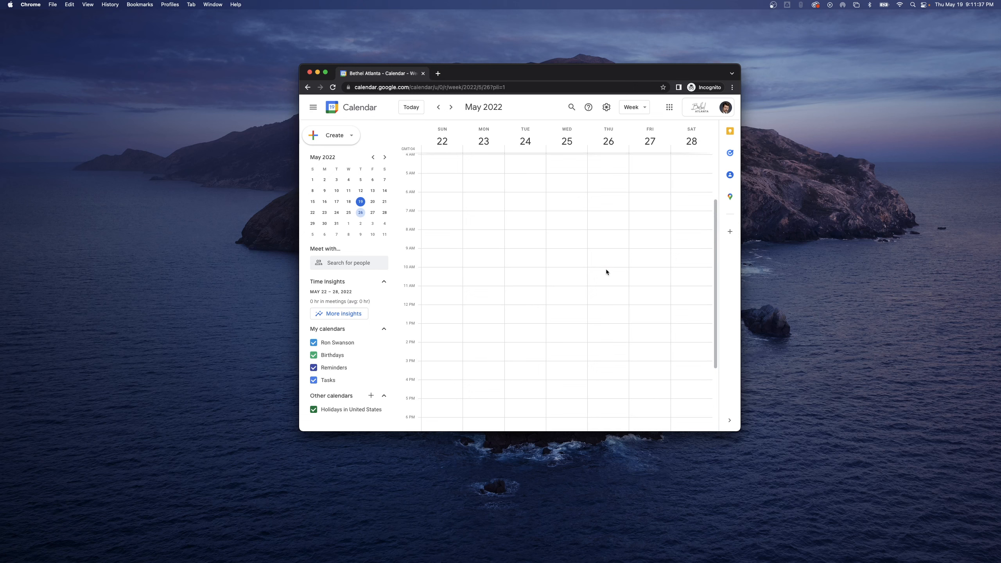
{"action": "left_click", "coordinate": [603, 254]}
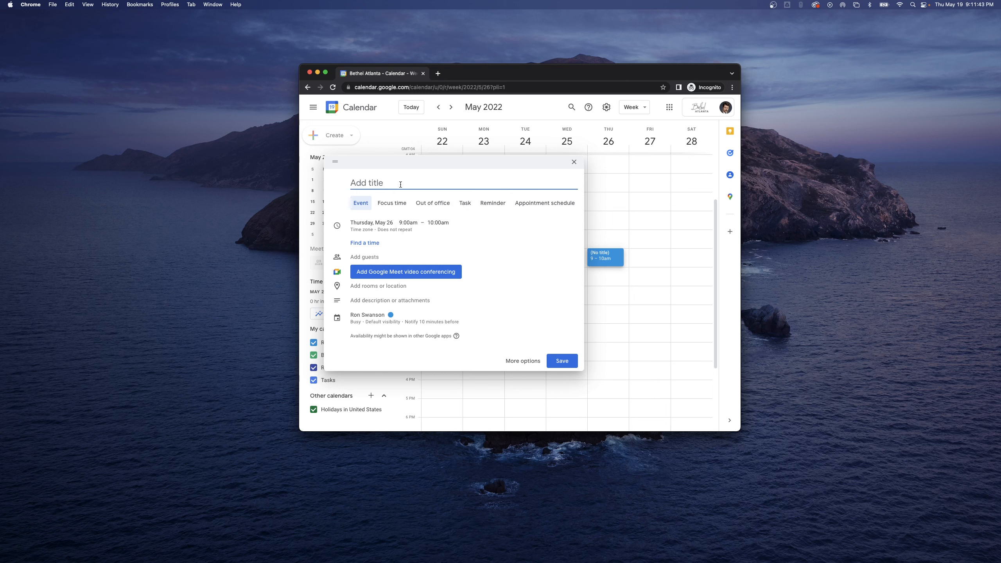
{"action": "type", "text": "Counseling Appointment"}
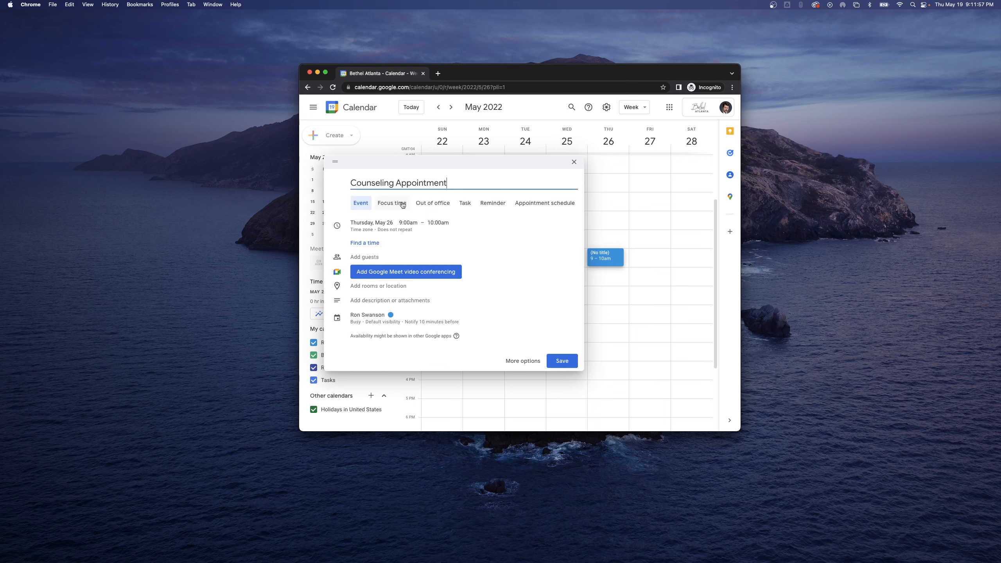
{"action": "left_click", "coordinate": [540, 204]}
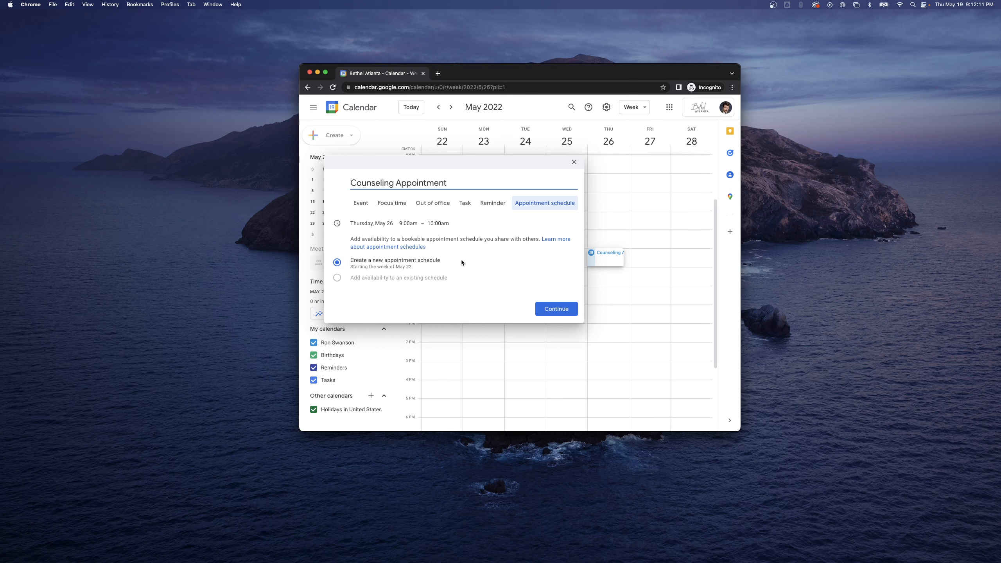
In the full schedule editor, set the Counseling Appointment duration to 1 hour.
{"action": "left_click", "coordinate": [557, 309]}
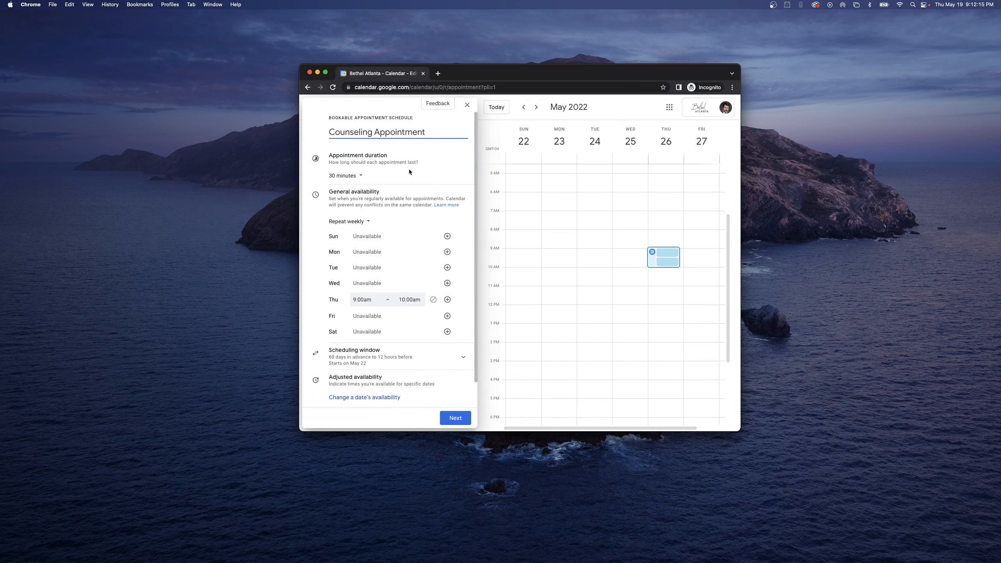
{"action": "left_click", "coordinate": [332, 134]}
{"action": "left_click", "coordinate": [353, 179]}
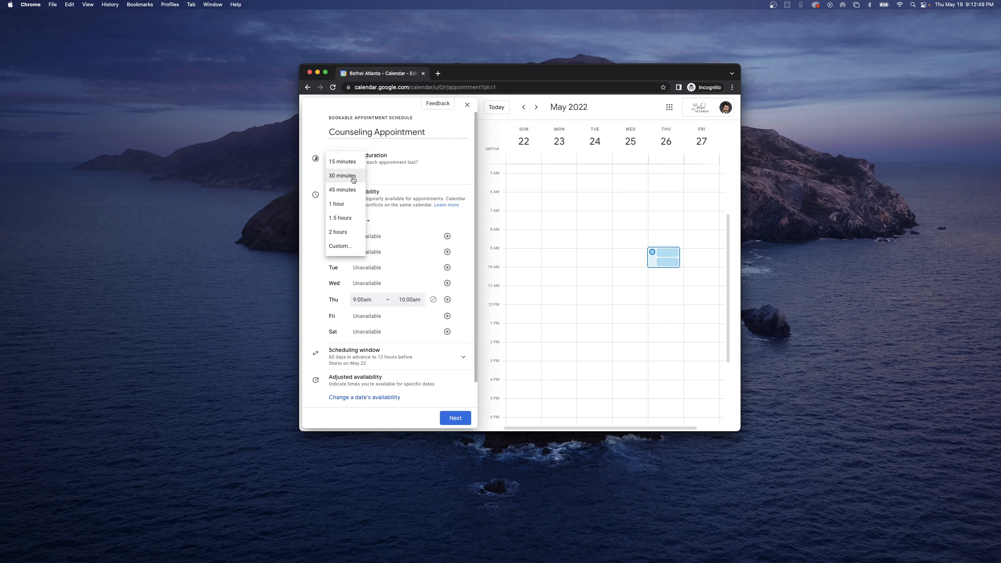
{"action": "left_click", "coordinate": [351, 204]}
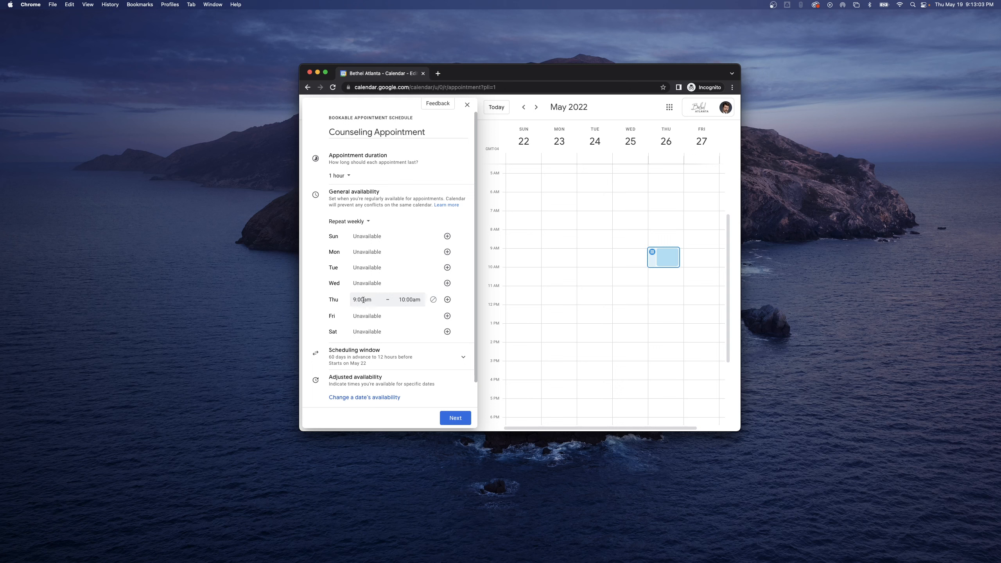
Change Thursday's availability end time from 10:00am to 12:45pm.
{"action": "left_click", "coordinate": [410, 299]}
{"action": "scroll", "coordinate": [418, 355], "scroll_direction": "down", "scroll_amount": 1}
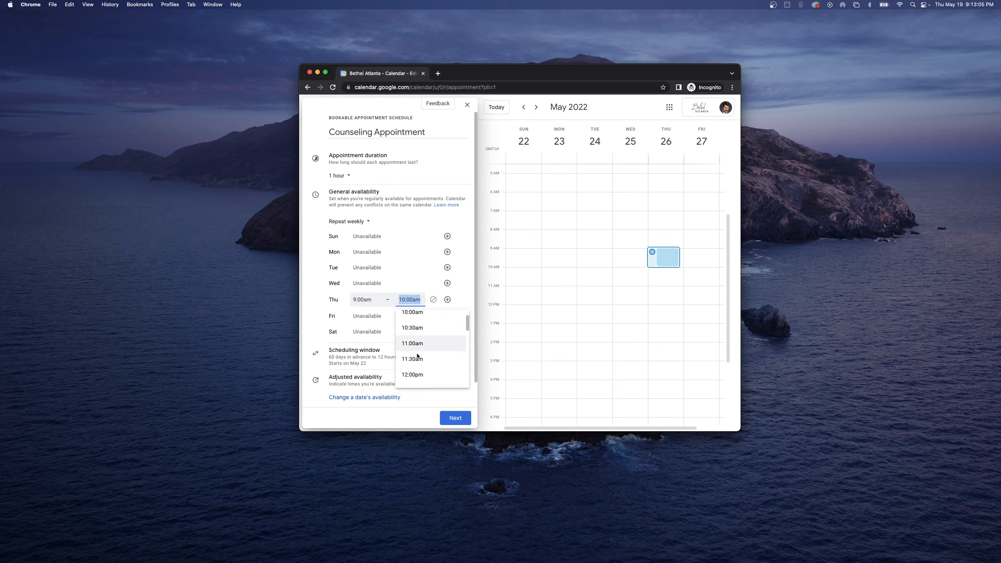
{"action": "scroll", "coordinate": [417, 356], "scroll_direction": "down", "scroll_amount": 1}
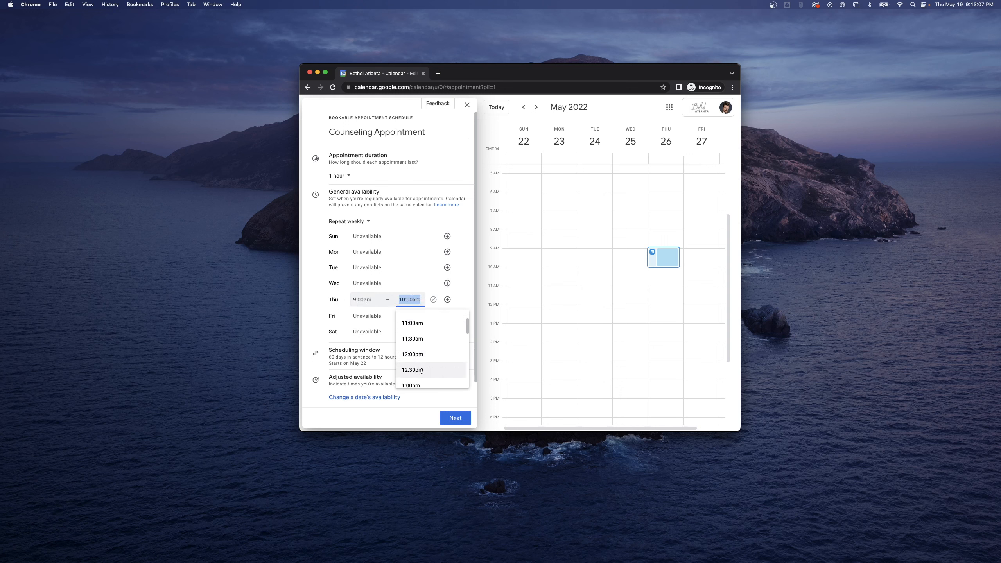
{"action": "left_click", "coordinate": [426, 371]}
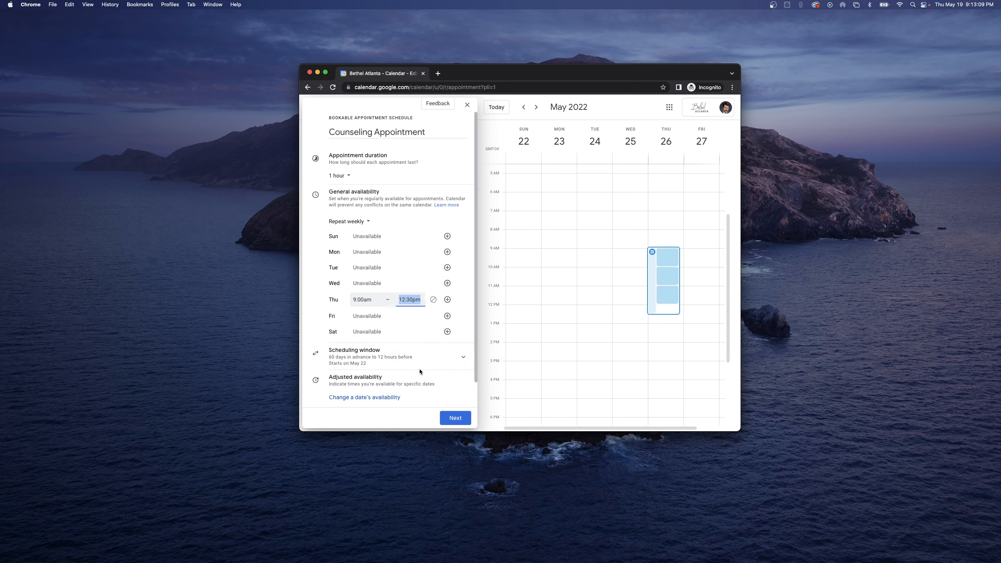
{"action": "left_click", "coordinate": [412, 300]}
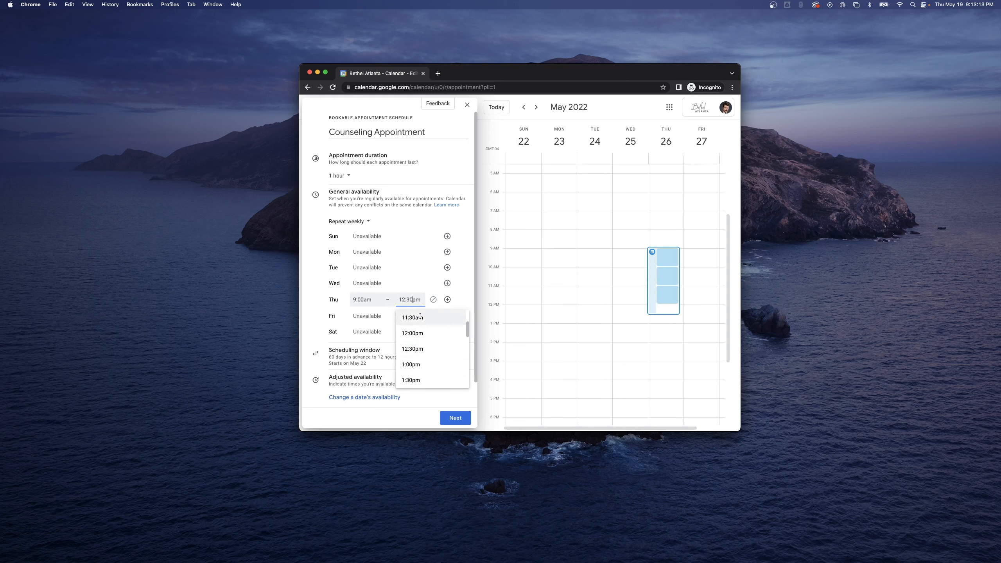
{"action": "key", "text": "BackSpace"}
{"action": "key", "text": "BackSpace"}
{"action": "type", "text": "45"}
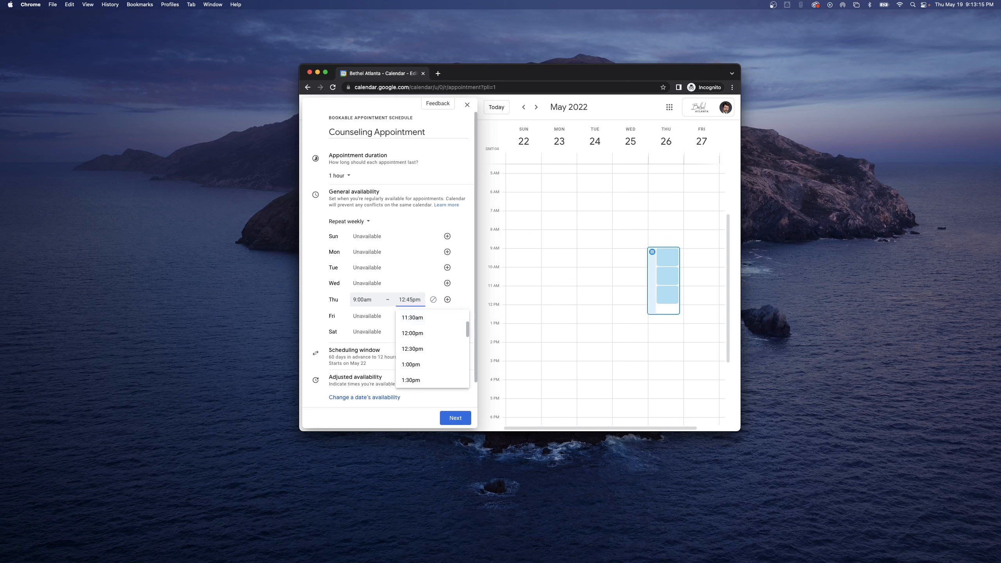
{"action": "left_click", "coordinate": [470, 299]}
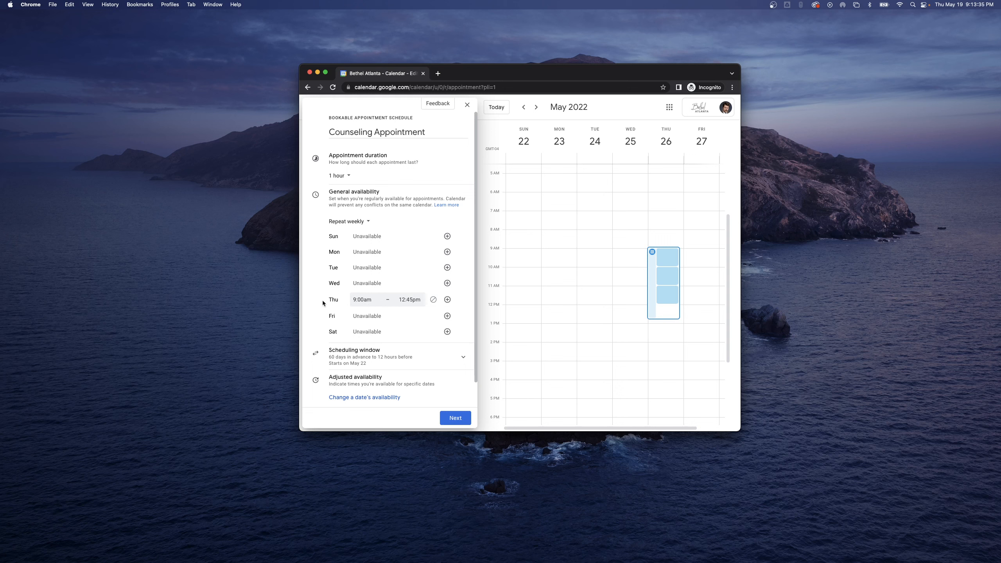
Add a second Thursday availability period starting at 2:00pm.
{"action": "left_click", "coordinate": [447, 300]}
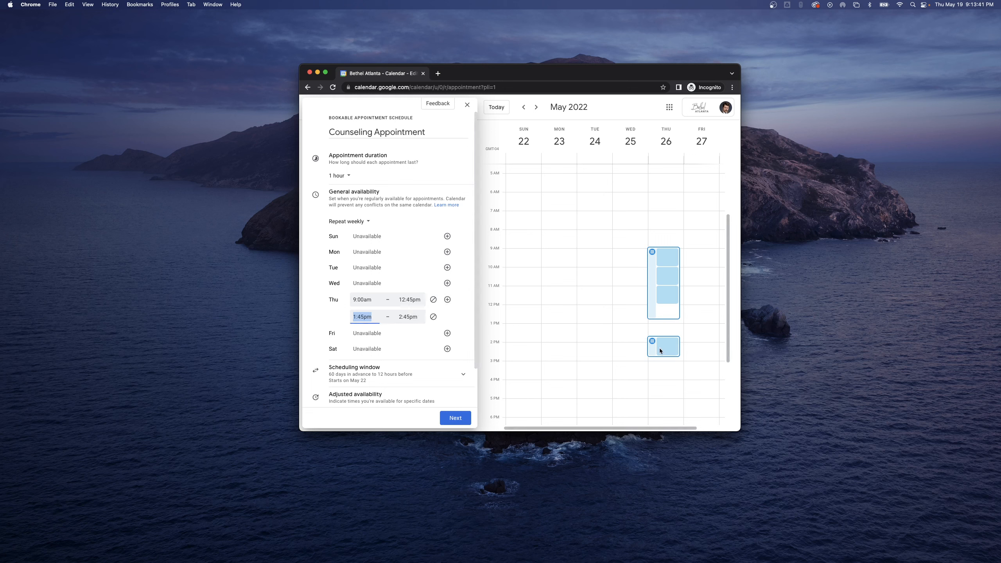
{"action": "left_click", "coordinate": [363, 318]}
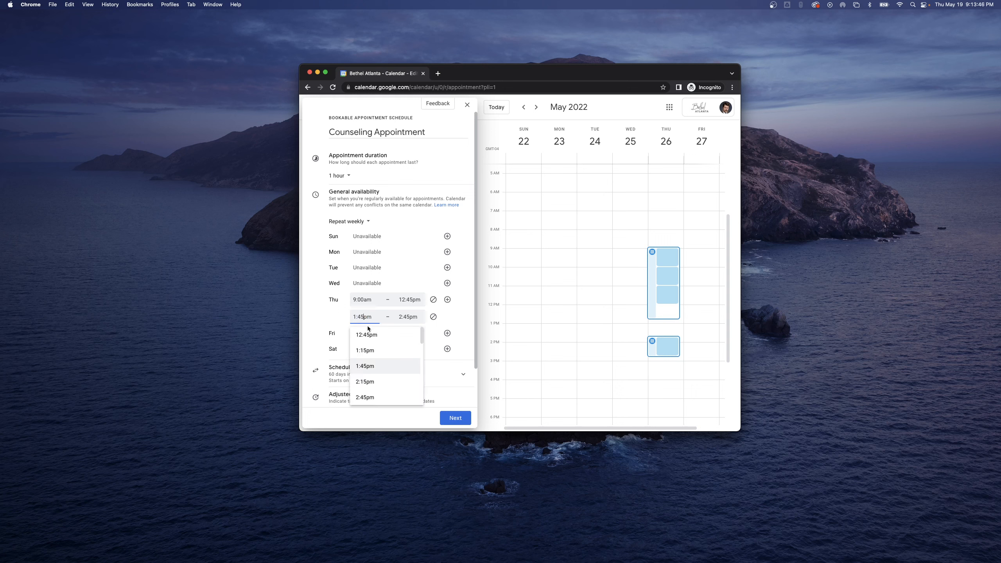
{"action": "left_click", "coordinate": [373, 381]}
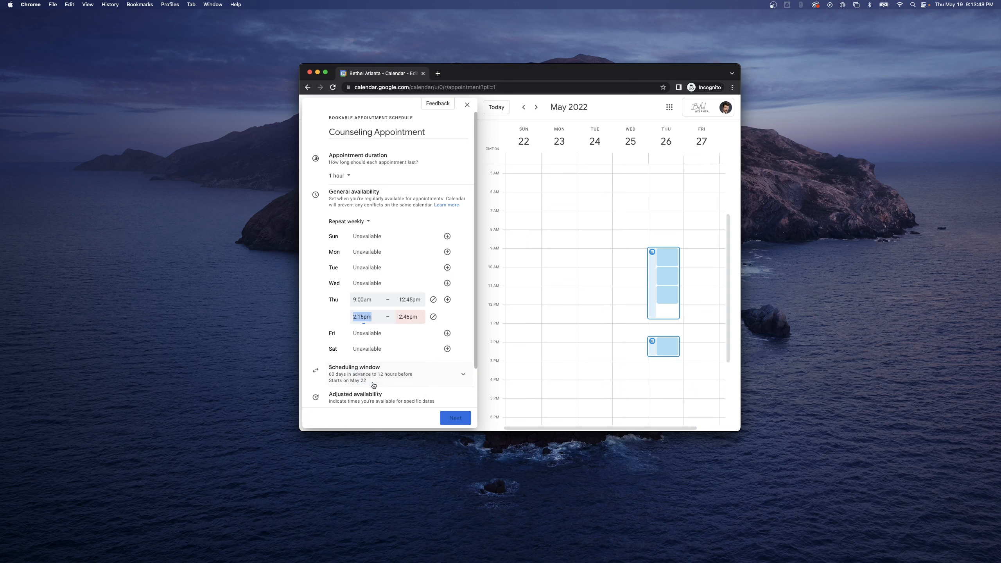
{"action": "left_click", "coordinate": [365, 317]}
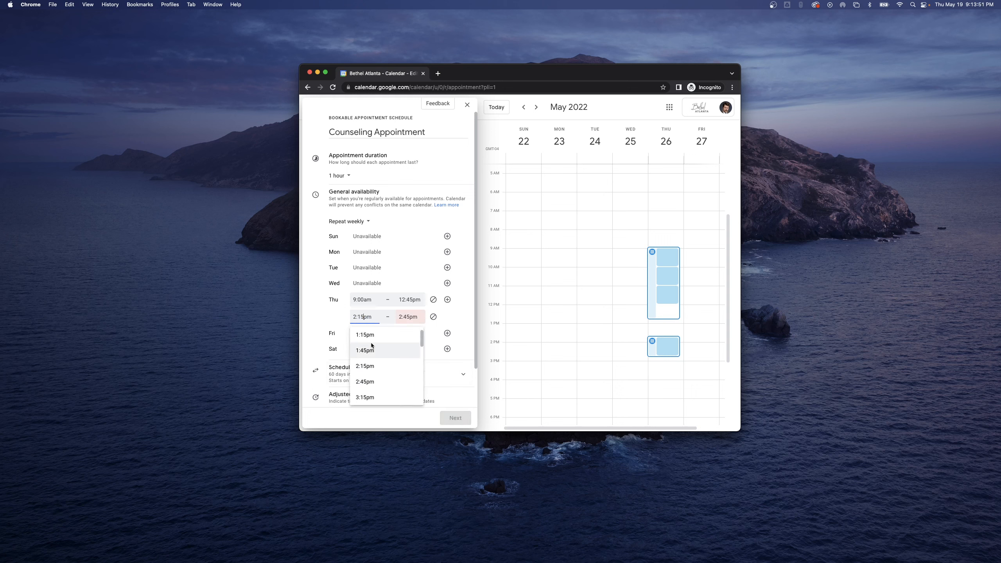
{"action": "key", "text": "BackSpace"}
{"action": "key", "text": "BackSpace"}
{"action": "type", "text": "00"}
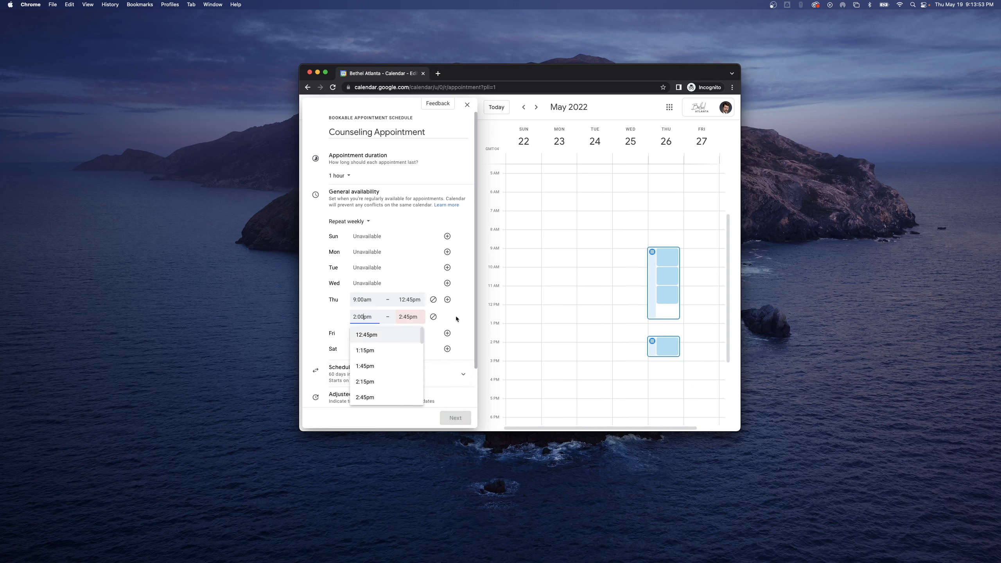
{"action": "left_click", "coordinate": [464, 319]}
End the afternoon Thursday period at 5:45pm.
{"action": "left_click", "coordinate": [406, 315]}
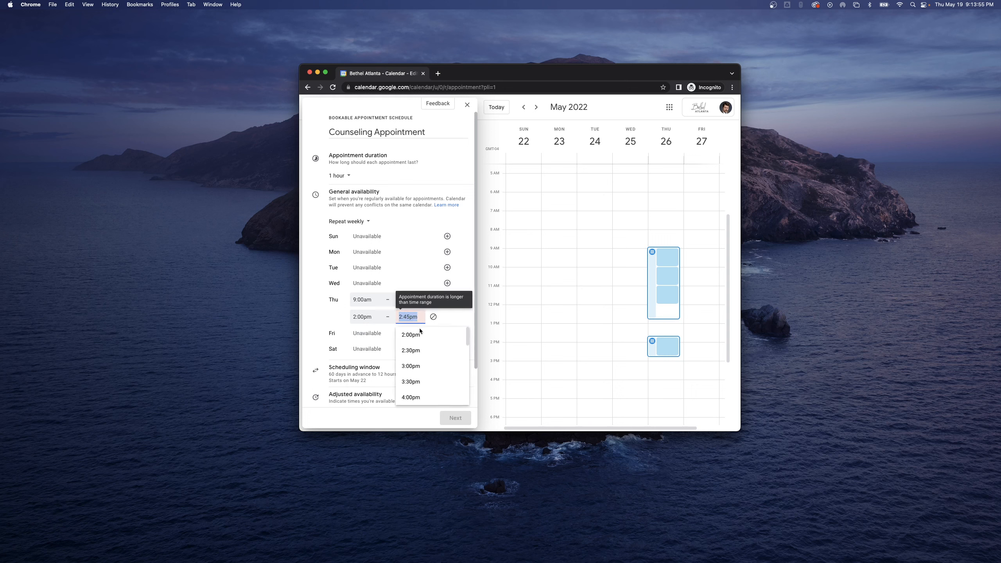
{"action": "scroll", "coordinate": [430, 357], "scroll_direction": "down", "scroll_amount": 3}
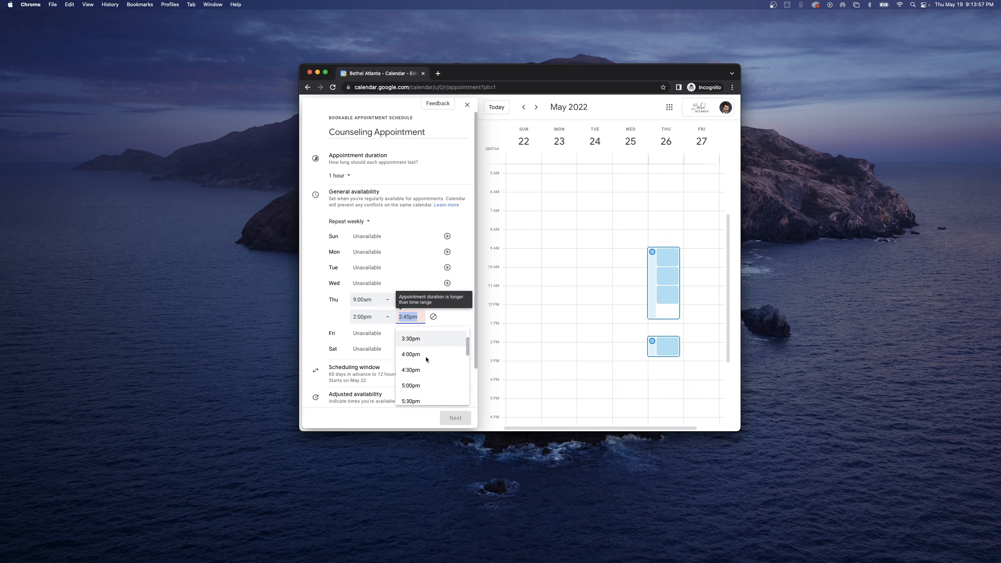
{"action": "scroll", "coordinate": [426, 363], "scroll_direction": "down", "scroll_amount": 2}
{"action": "left_click", "coordinate": [426, 380]}
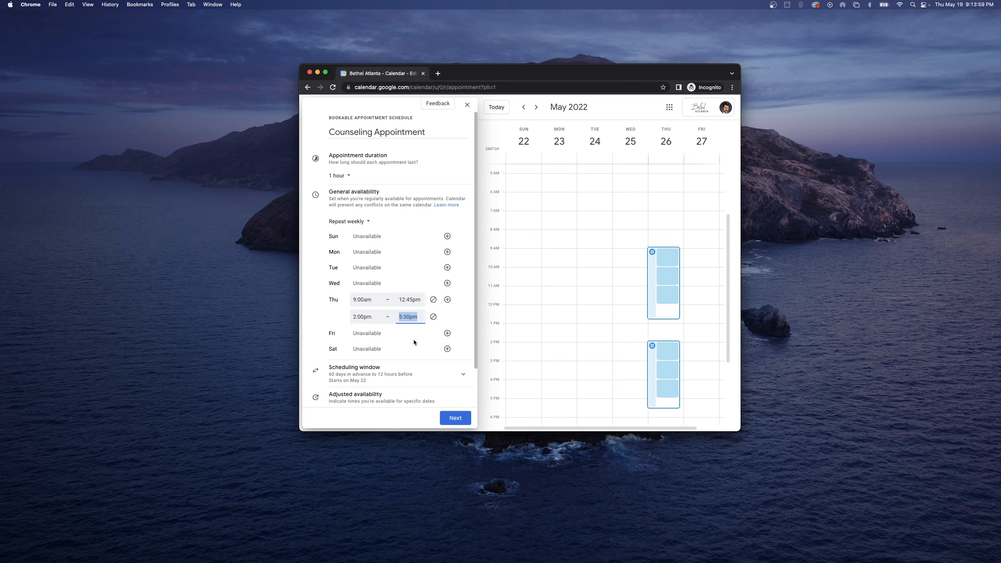
{"action": "left_click", "coordinate": [409, 316]}
{"action": "key", "text": "BackSpace"}
{"action": "key", "text": "BackSpace"}
{"action": "type", "text": "45"}
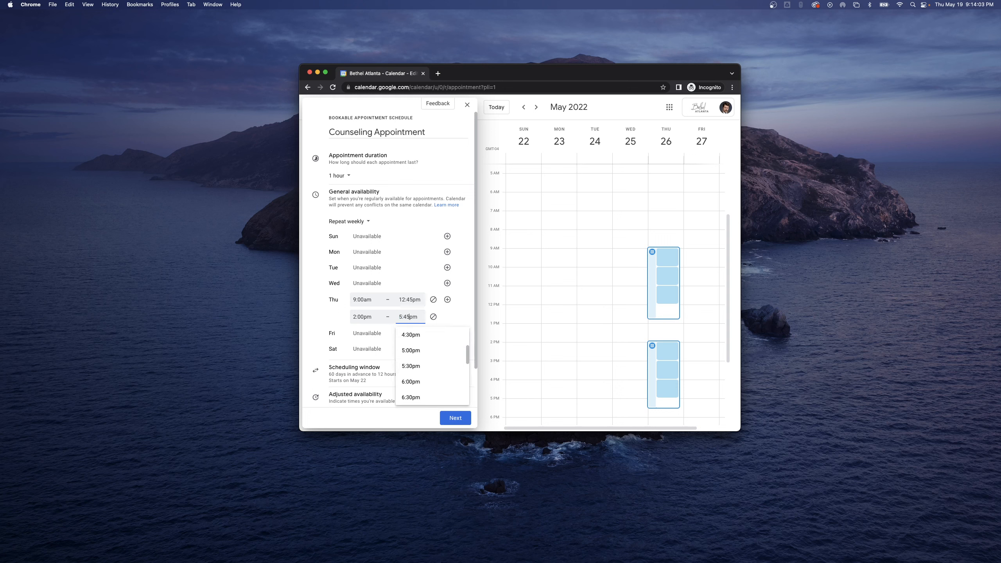
{"action": "left_click", "coordinate": [470, 318]}
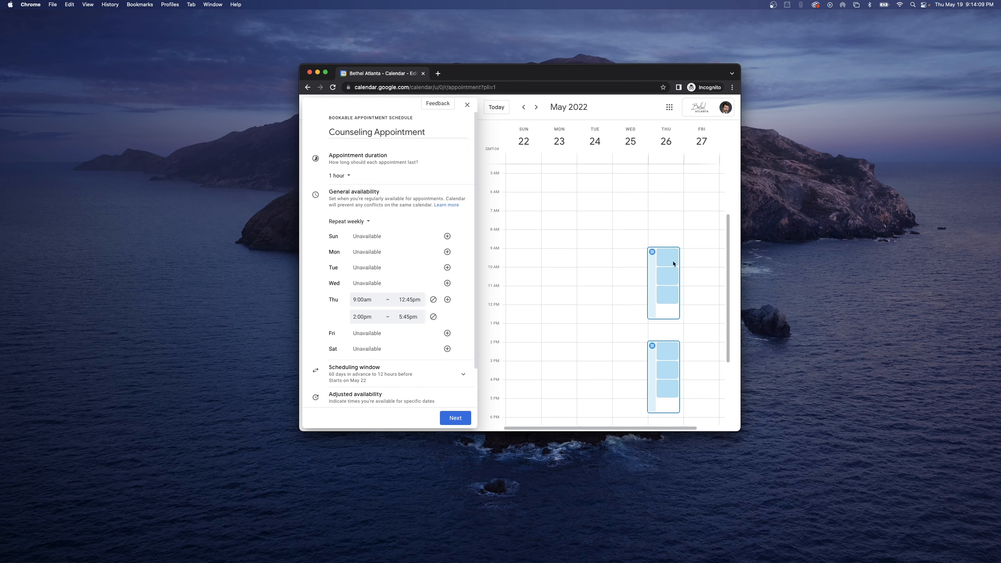
Keep the scheduling window starting May 22 with no end date.
{"action": "scroll", "coordinate": [333, 328], "scroll_direction": "down", "scroll_amount": 2}
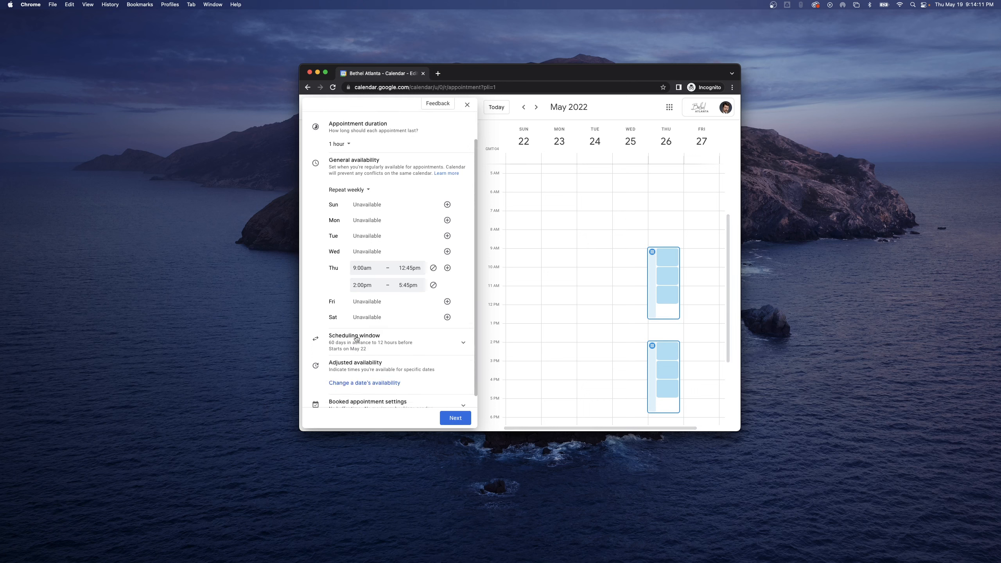
{"action": "left_click", "coordinate": [357, 339]}
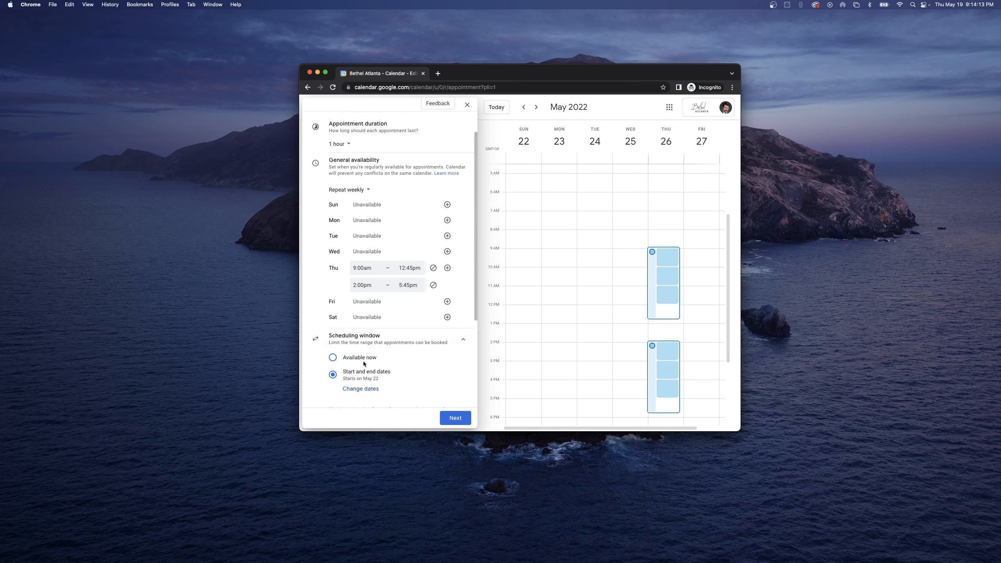
{"action": "scroll", "coordinate": [362, 363], "scroll_direction": "down", "scroll_amount": 3}
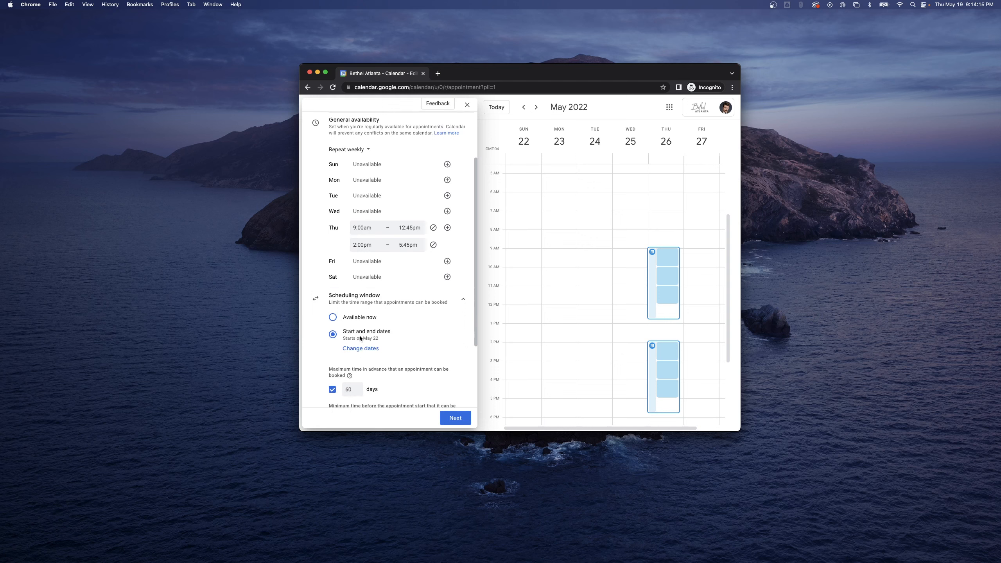
{"action": "left_click", "coordinate": [361, 348]}
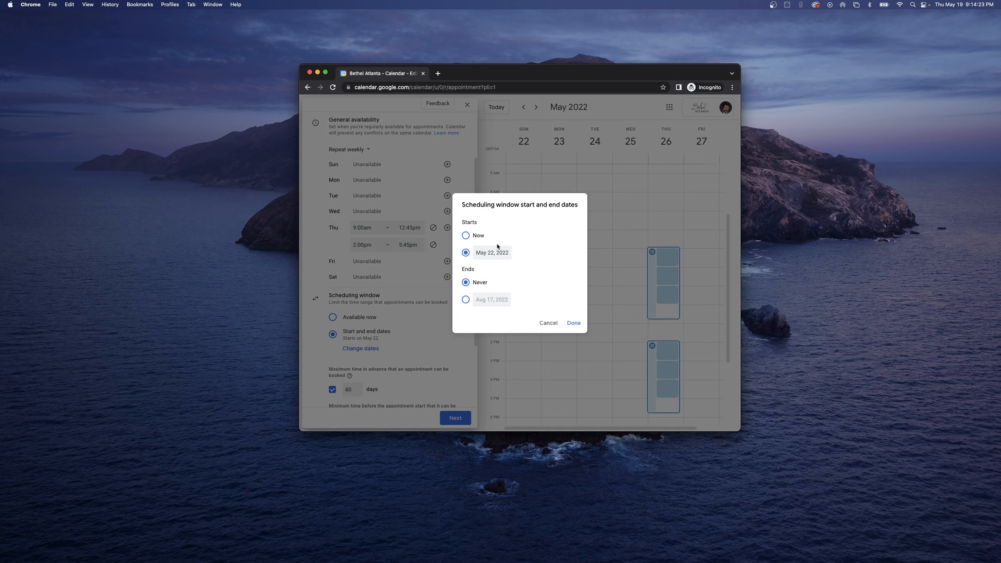
{"action": "left_click", "coordinate": [466, 300]}
{"action": "left_click", "coordinate": [485, 302]}
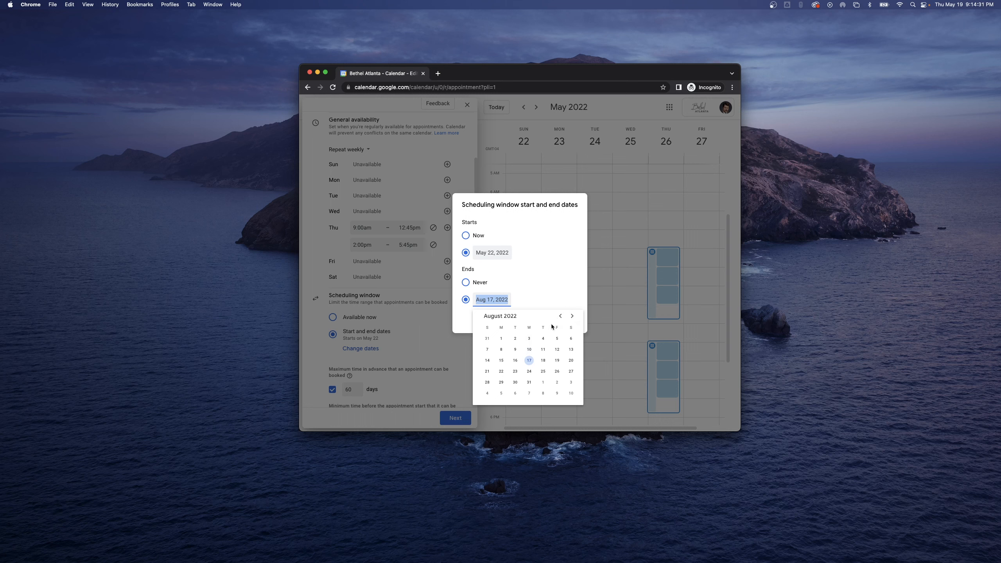
{"action": "left_click", "coordinate": [549, 298]}
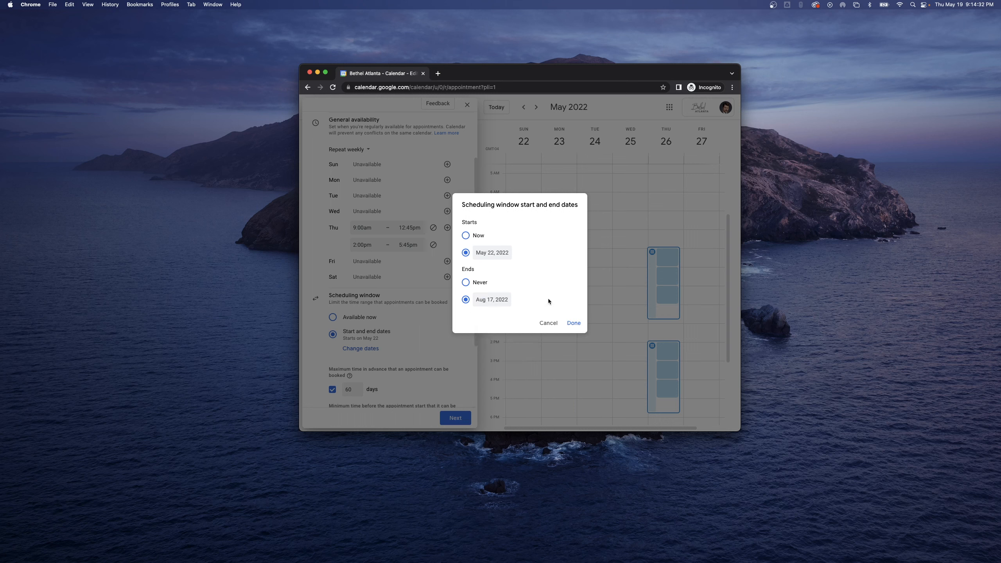
{"action": "left_click", "coordinate": [466, 283]}
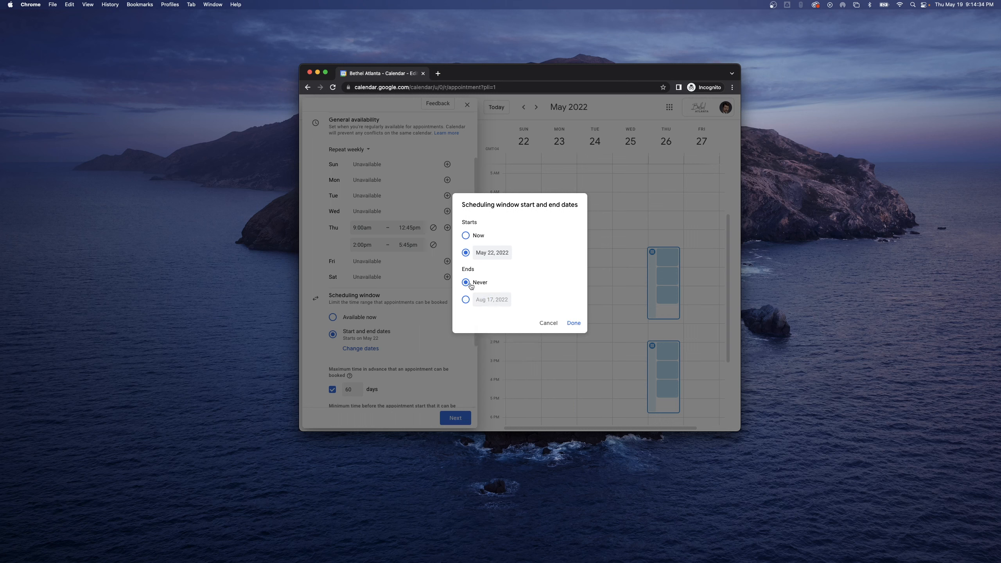
{"action": "left_click", "coordinate": [574, 323]}
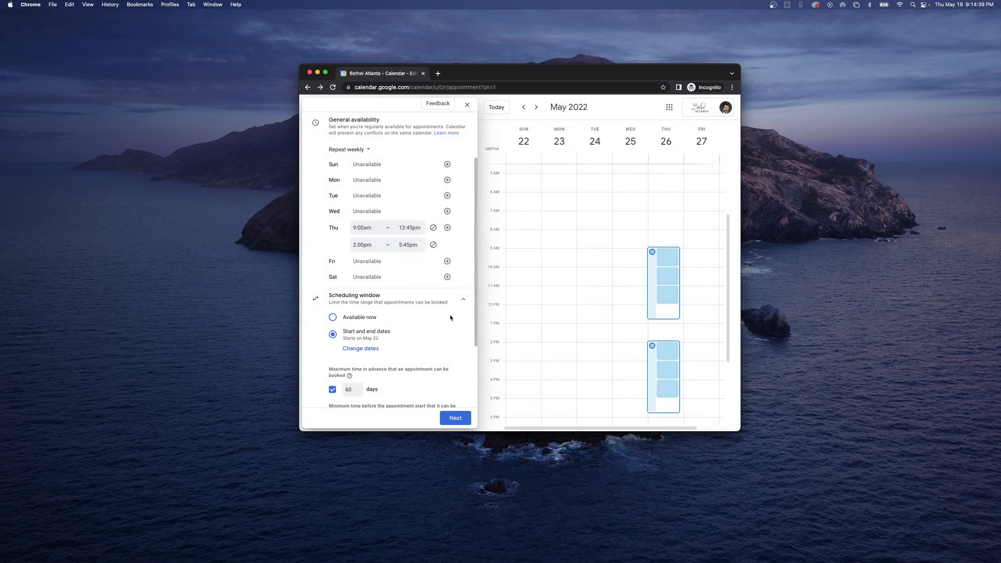
Leave the booking limits at 60 days ahead and 12 hours' minimum notice.
{"action": "scroll", "coordinate": [407, 326], "scroll_direction": "down", "scroll_amount": 3}
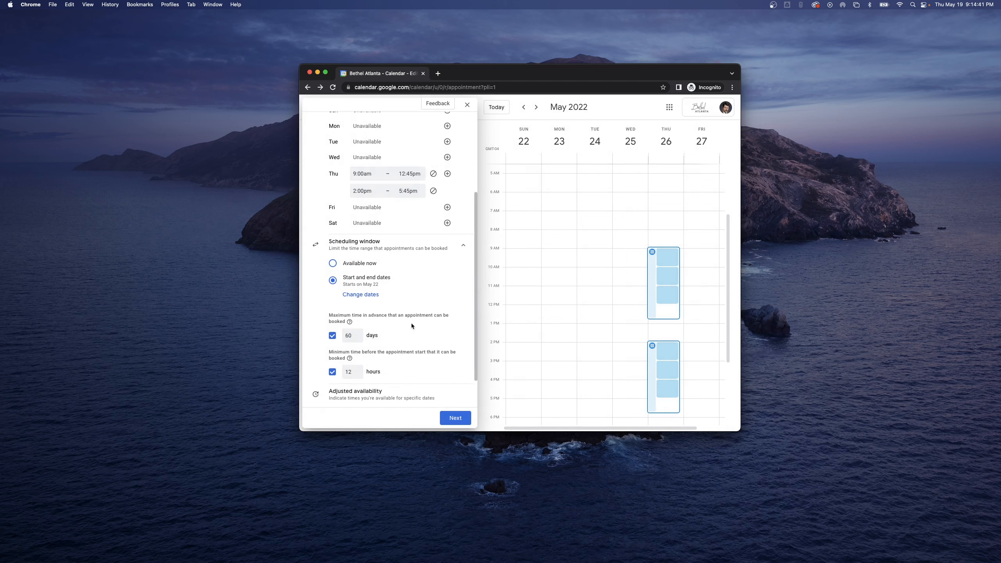
{"action": "scroll", "coordinate": [412, 325], "scroll_direction": "down", "scroll_amount": 1}
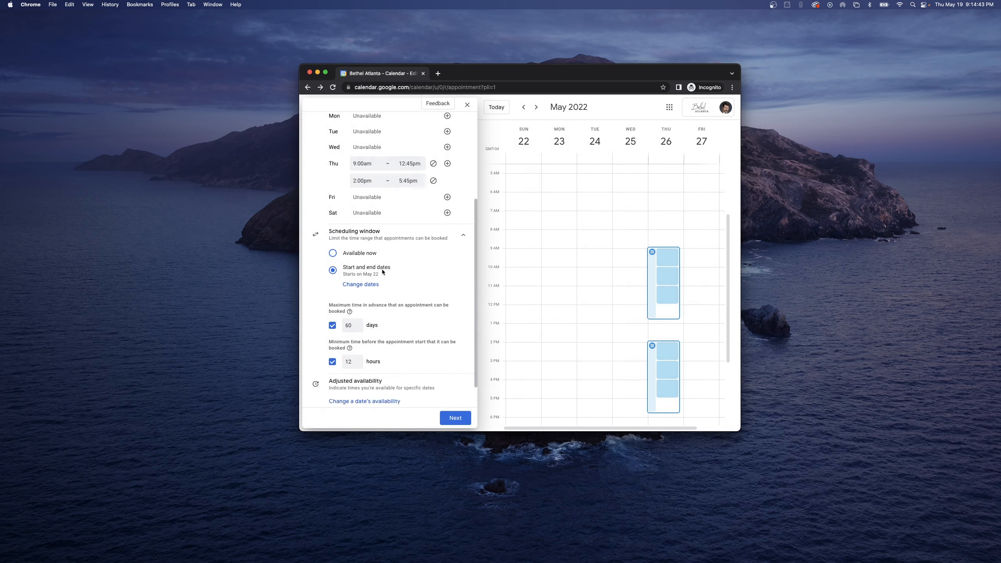
{"action": "scroll", "coordinate": [363, 273], "scroll_direction": "down", "scroll_amount": 2}
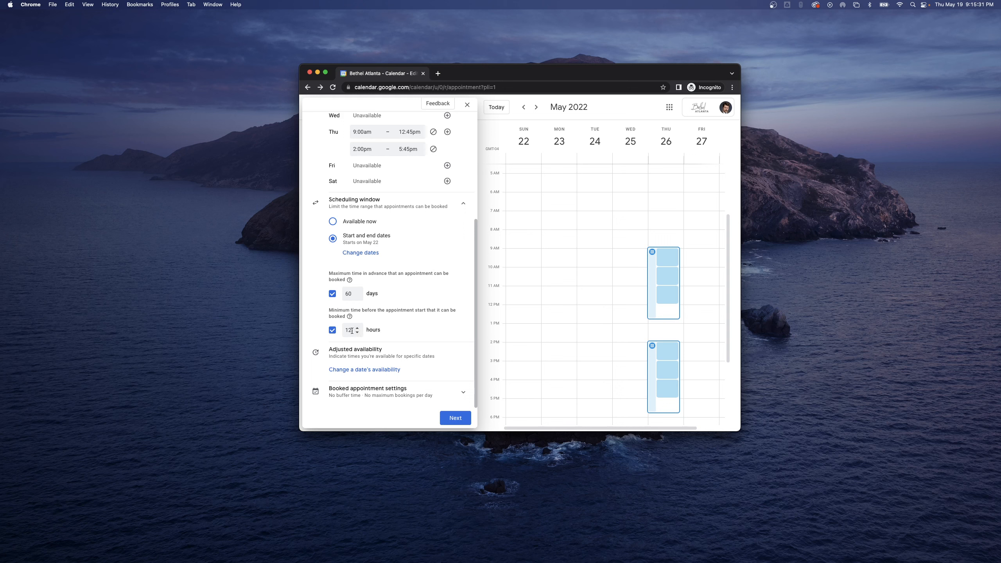
{"action": "left_click", "coordinate": [351, 330]}
{"action": "left_click", "coordinate": [391, 330]}
Add a date exception making Jun 23, 2022 unavailable all day.
{"action": "left_click", "coordinate": [367, 371]}
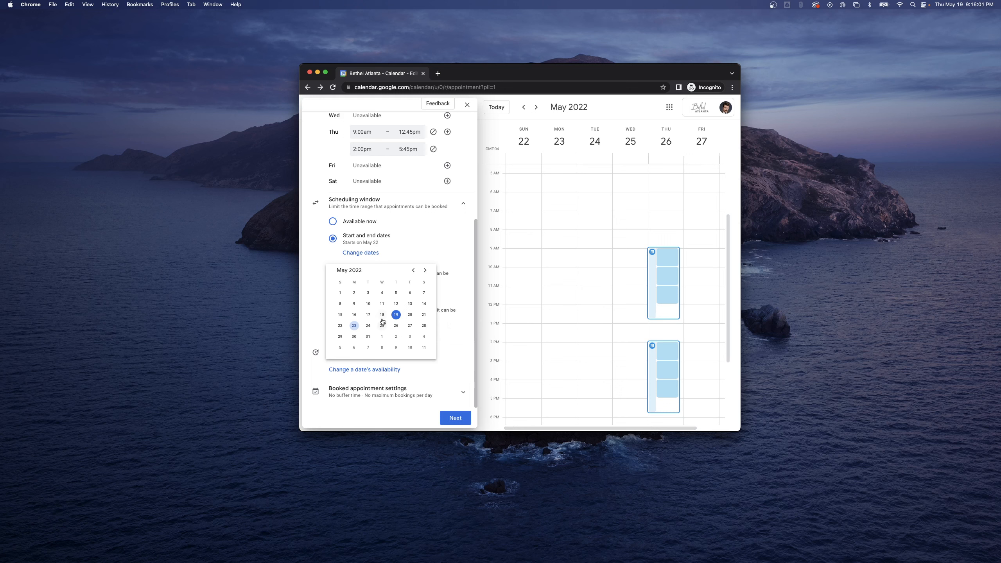
{"action": "left_click", "coordinate": [424, 271]}
{"action": "left_click", "coordinate": [396, 325]}
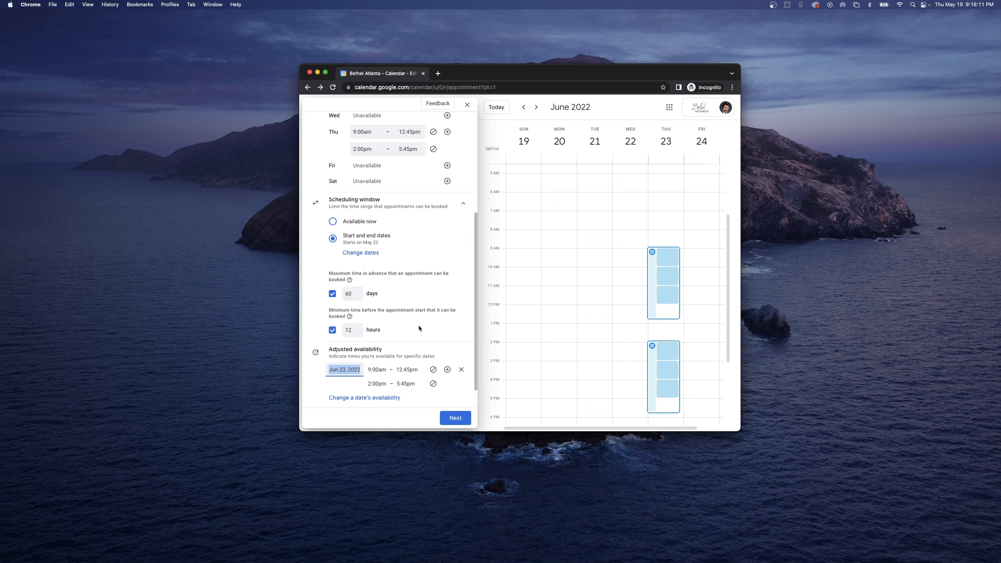
{"action": "scroll", "coordinate": [418, 325], "scroll_direction": "down", "scroll_amount": 2}
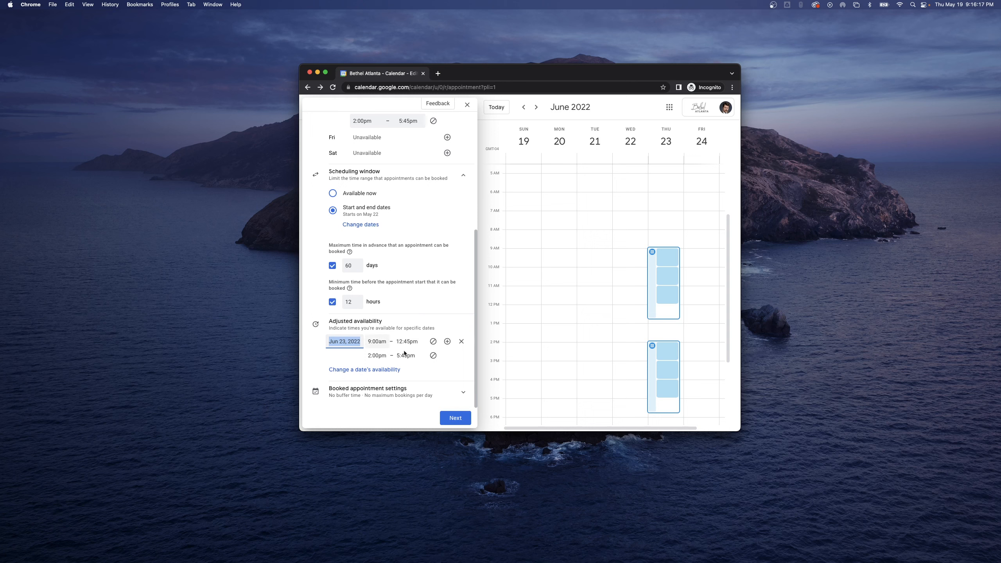
{"action": "left_click", "coordinate": [433, 341]}
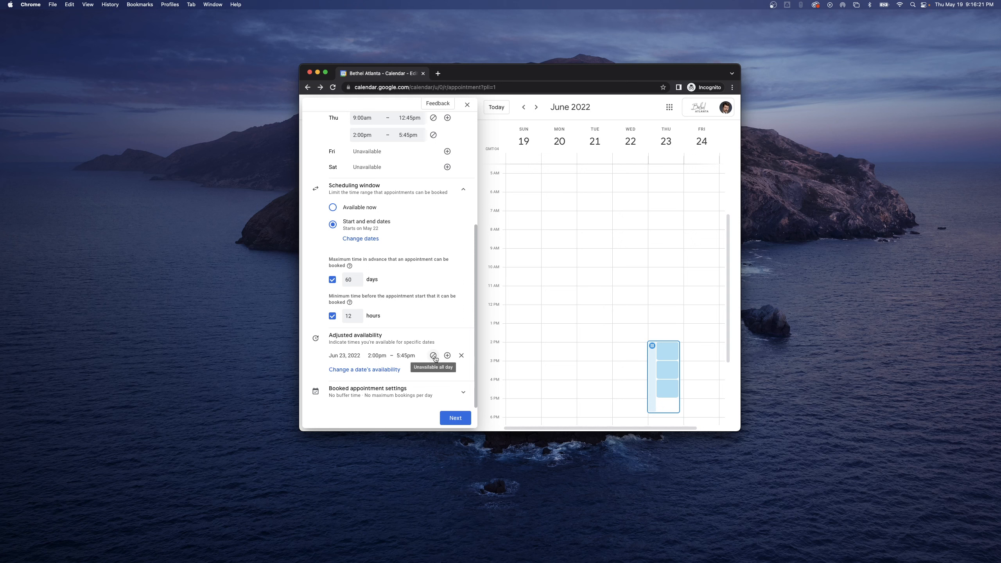
{"action": "left_click", "coordinate": [434, 357]}
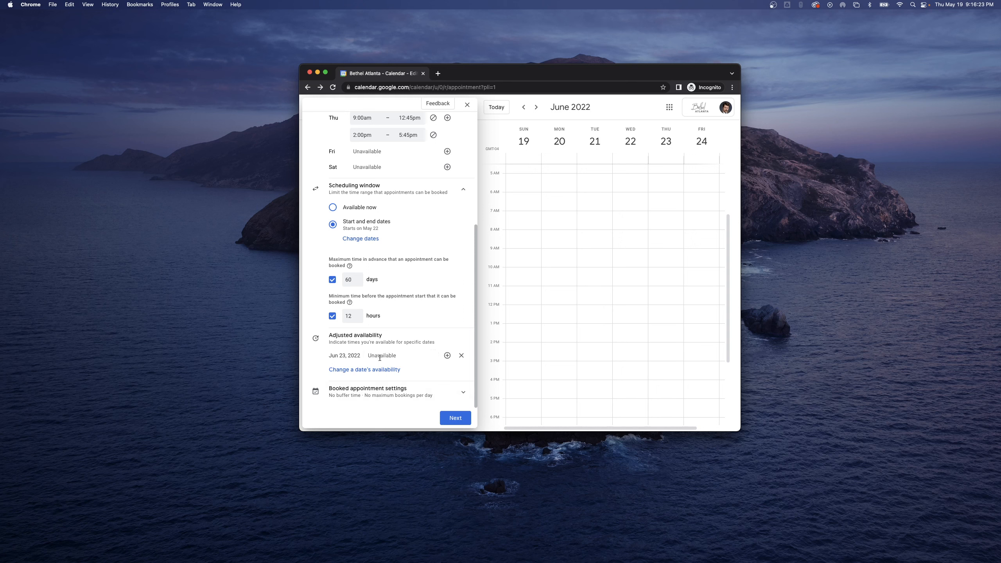
Add a Jun 16, 2022 exception keeping only the 2:00pm–5:45pm slot.
{"action": "left_click", "coordinate": [383, 370]}
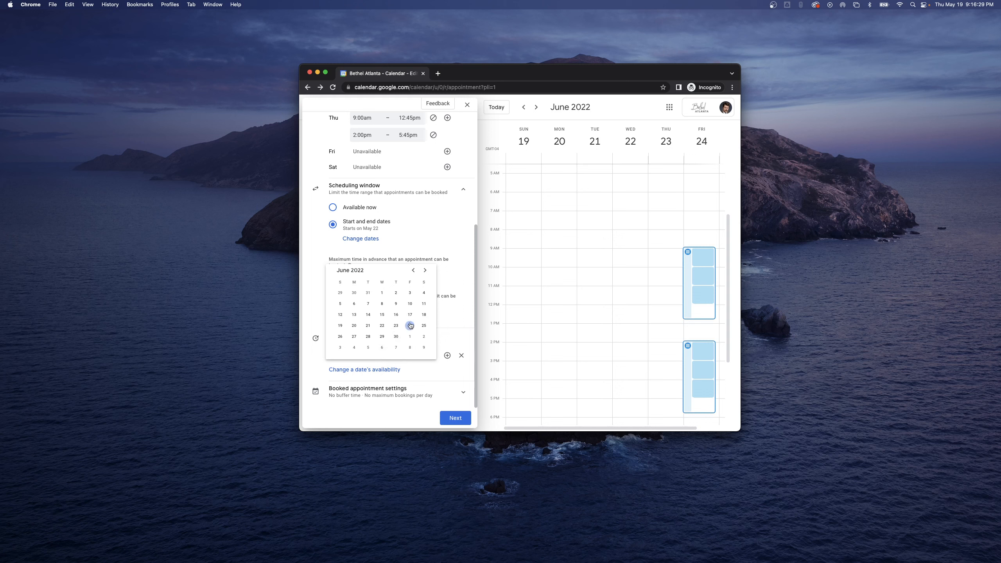
{"action": "left_click", "coordinate": [395, 314]}
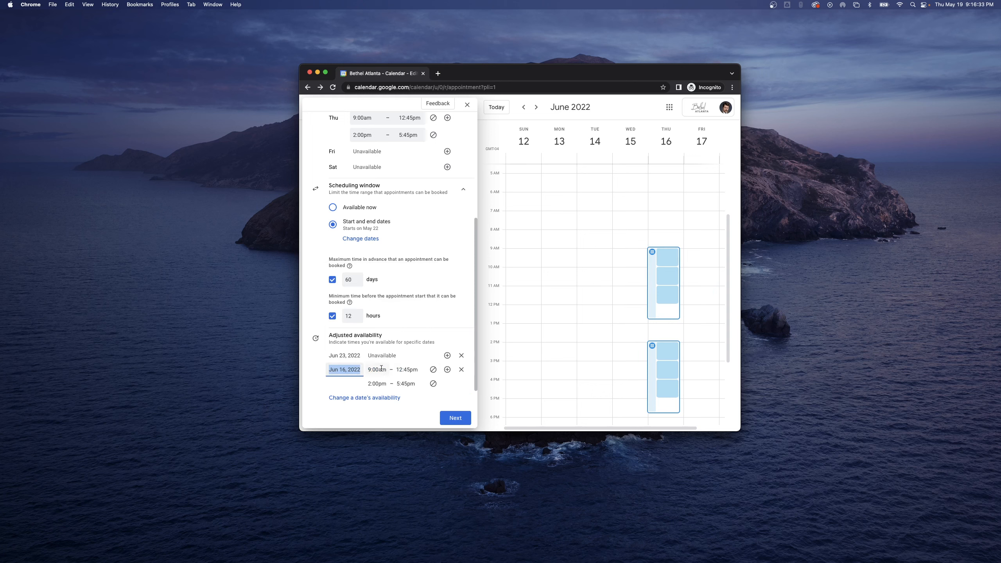
{"action": "left_click", "coordinate": [433, 370]}
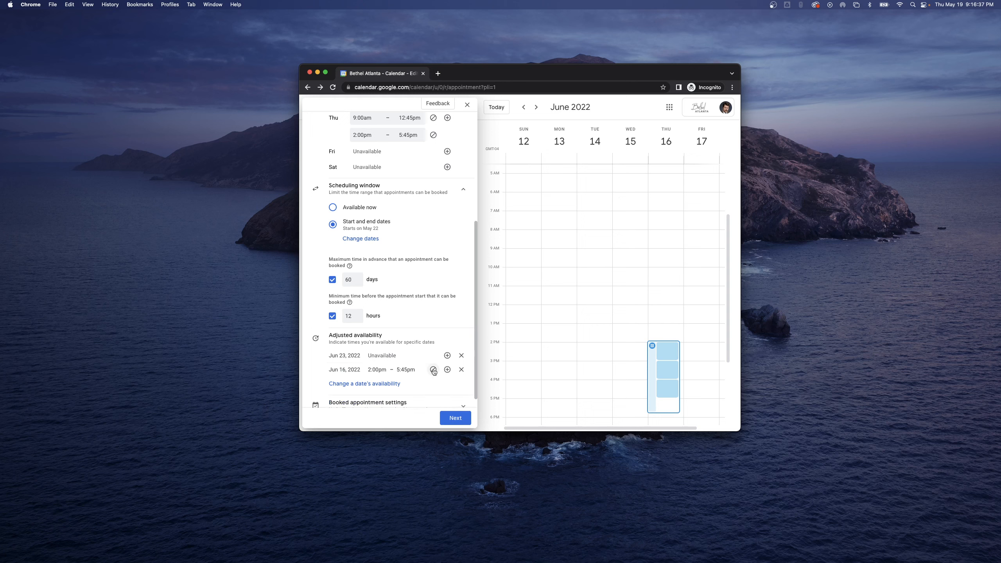
{"action": "scroll", "coordinate": [435, 394], "scroll_direction": "down", "scroll_amount": 1}
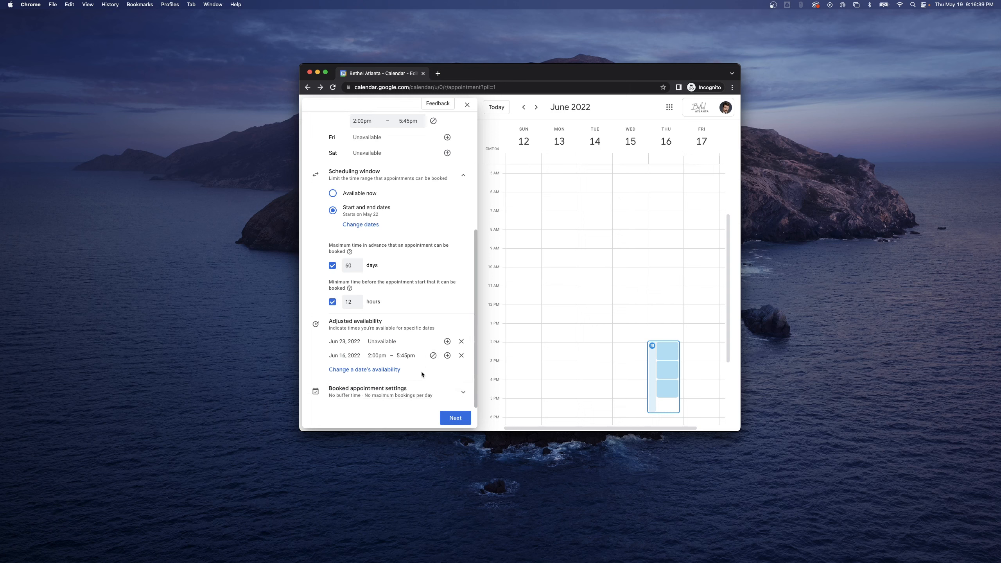
Browse the schedule preview through the June and July weeks to check Thursday openings.
{"action": "left_click", "coordinate": [525, 108]}
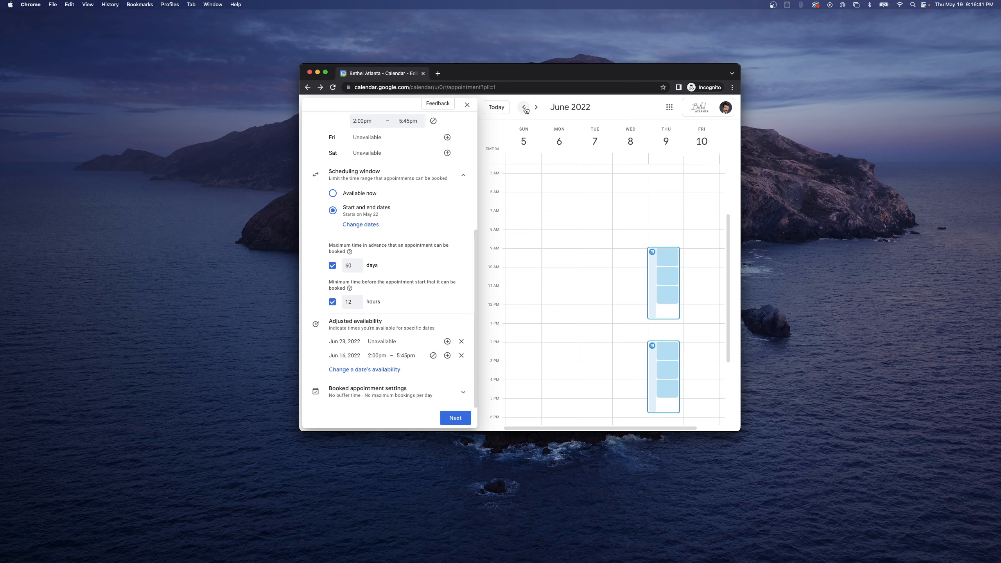
{"action": "left_click", "coordinate": [525, 109]}
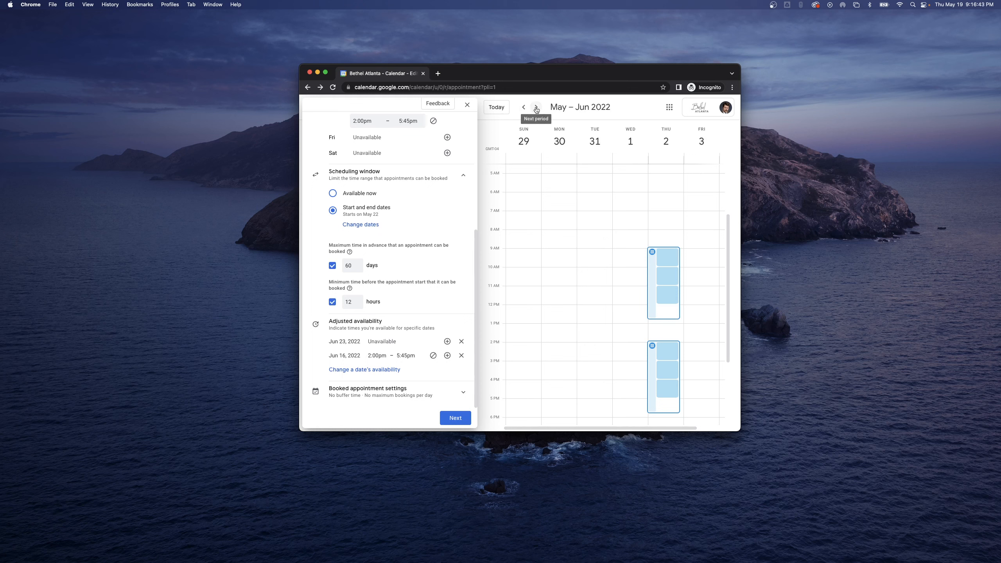
{"action": "left_click", "coordinate": [537, 110]}
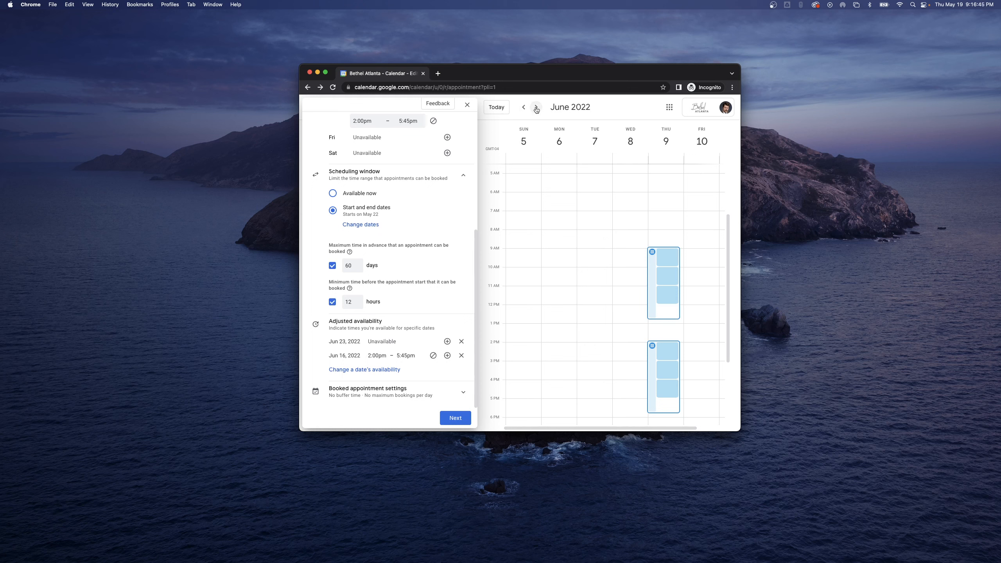
{"action": "left_click", "coordinate": [536, 109]}
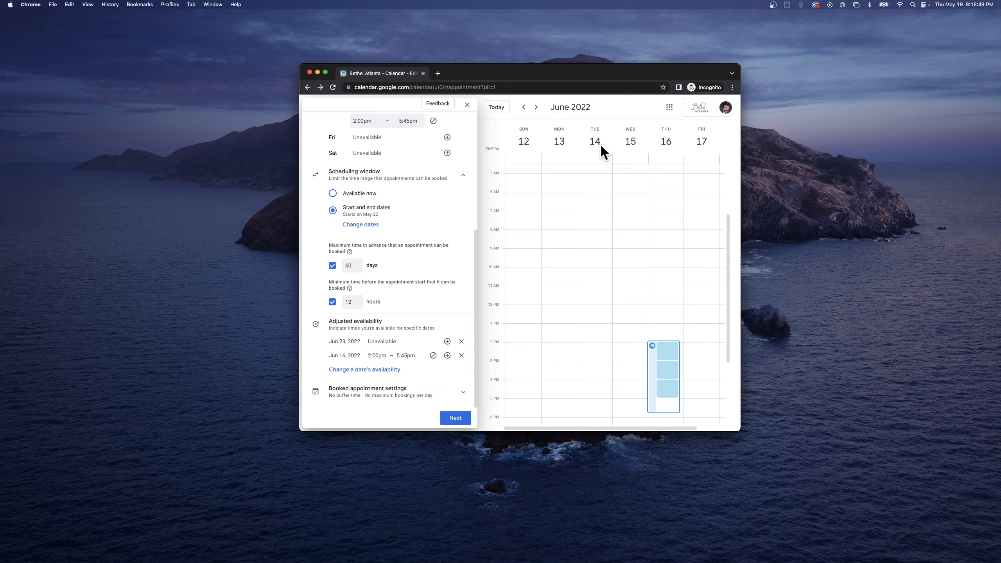
{"action": "left_click", "coordinate": [536, 107]}
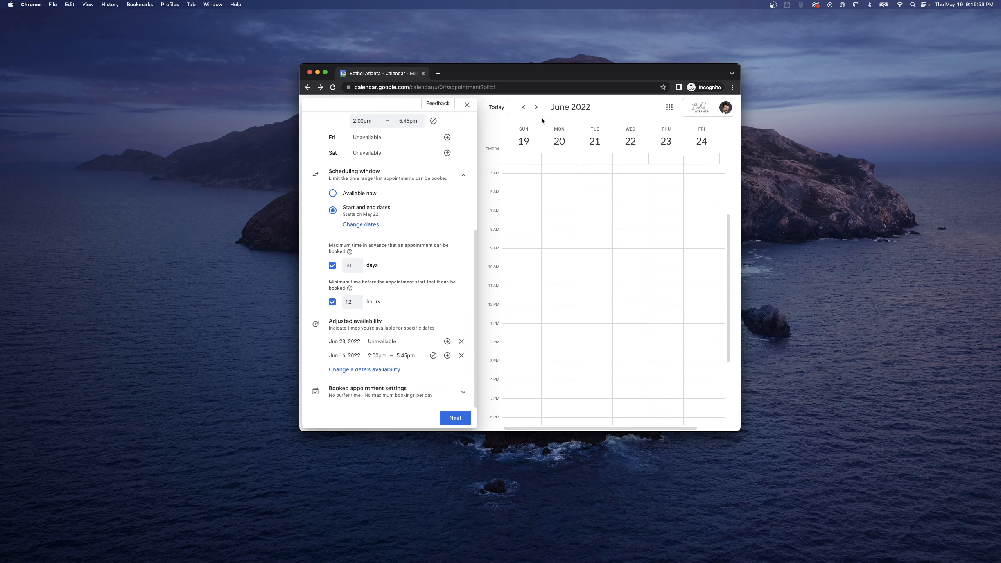
{"action": "left_click", "coordinate": [536, 108]}
{"action": "left_click", "coordinate": [537, 107]}
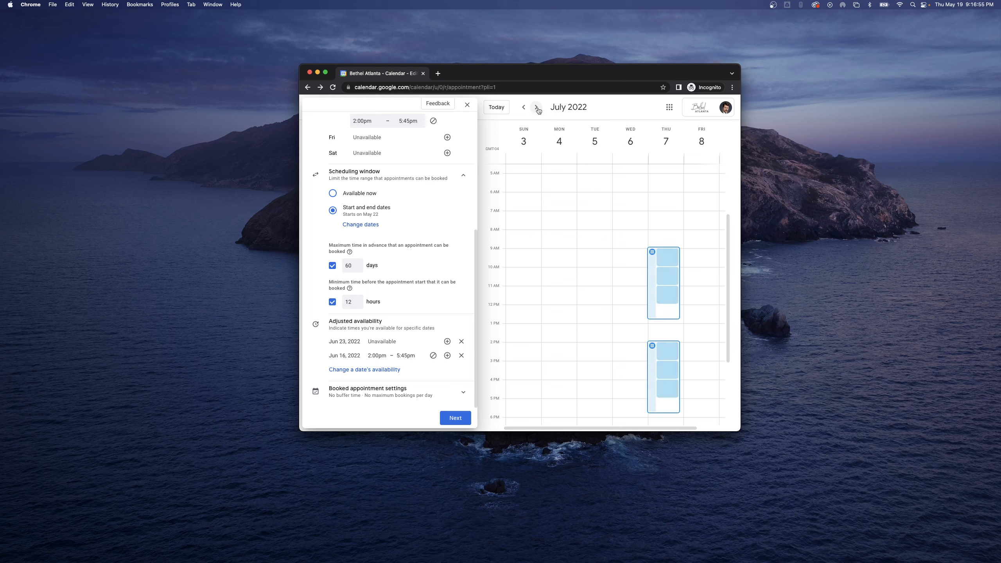
{"action": "left_click", "coordinate": [537, 107]}
{"action": "left_click", "coordinate": [523, 107]}
{"action": "left_click", "coordinate": [536, 108]}
{"action": "left_click", "coordinate": [536, 108]}
{"action": "left_click", "coordinate": [536, 107]}
{"action": "left_click", "coordinate": [524, 108]}
{"action": "left_click", "coordinate": [524, 107]}
{"action": "left_click", "coordinate": [524, 107]}
{"action": "left_click", "coordinate": [523, 107]}
{"action": "left_click", "coordinate": [524, 107]}
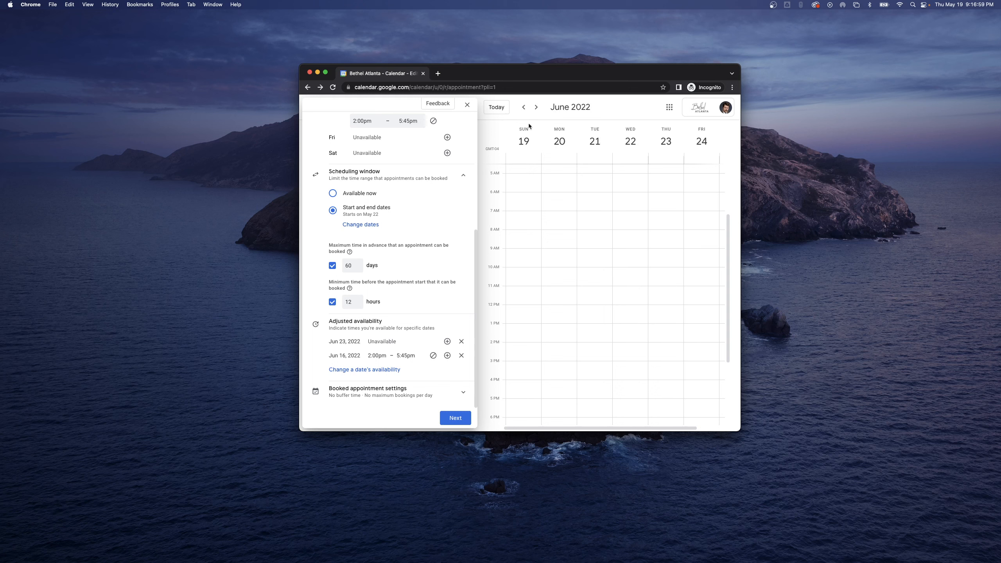
Expand the booked appointment settings and return the preview to the week of June 5–10.
{"action": "left_click", "coordinate": [376, 396]}
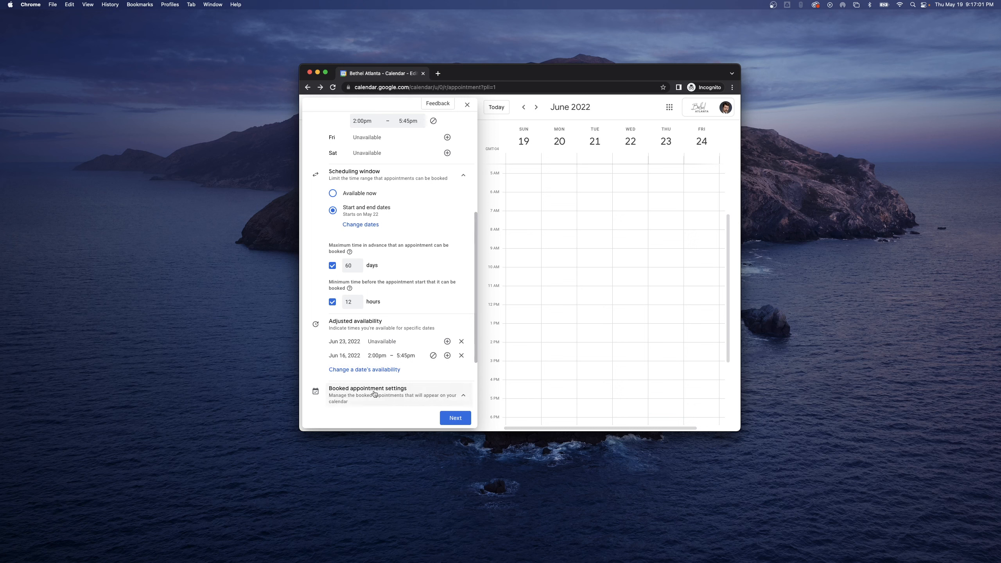
{"action": "left_click", "coordinate": [524, 108]}
{"action": "left_click", "coordinate": [524, 108]}
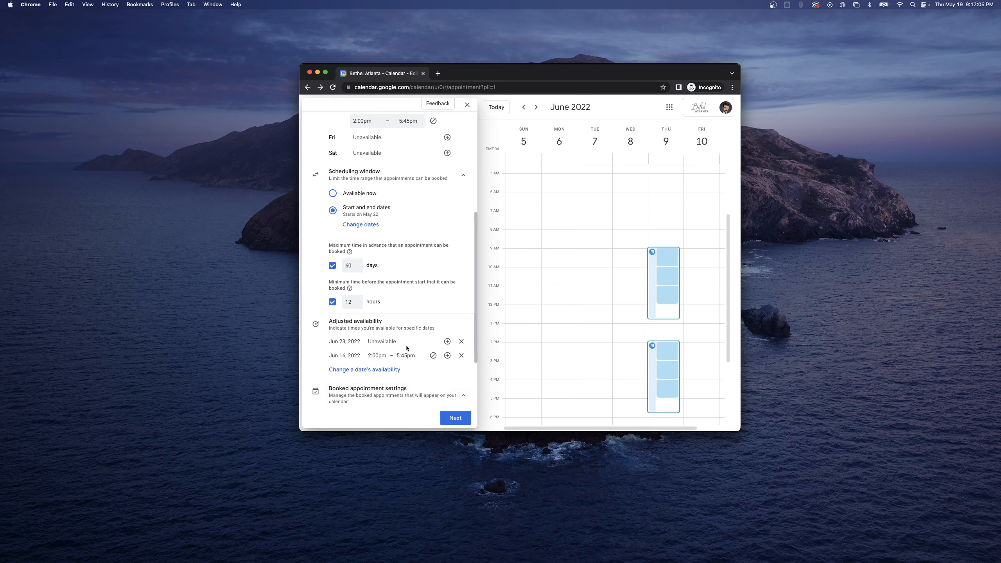
{"action": "scroll", "coordinate": [404, 357], "scroll_direction": "down", "scroll_amount": 4}
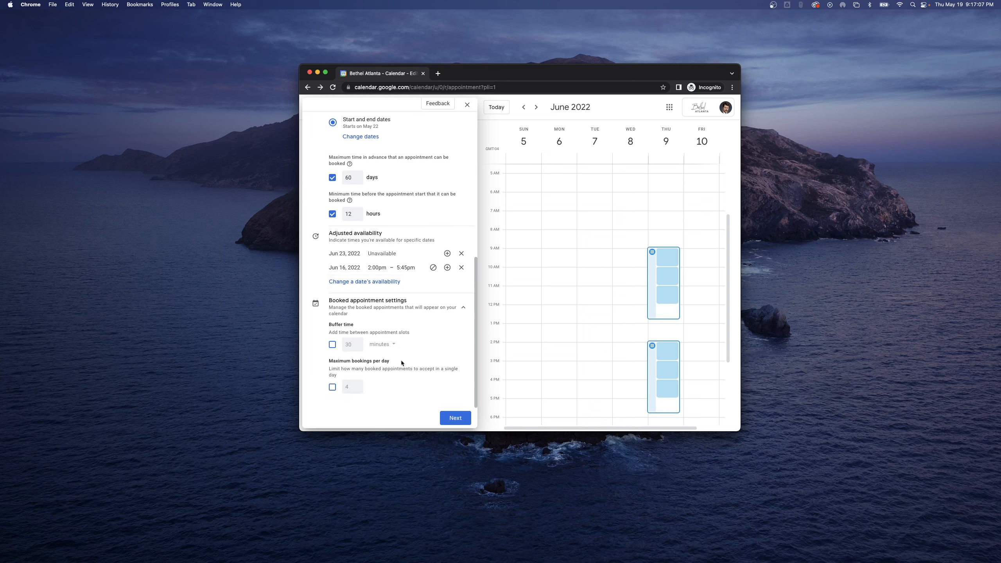
Turn on buffer time between appointment slots and adjust its value toward 30 minutes.
{"action": "left_click", "coordinate": [332, 344]}
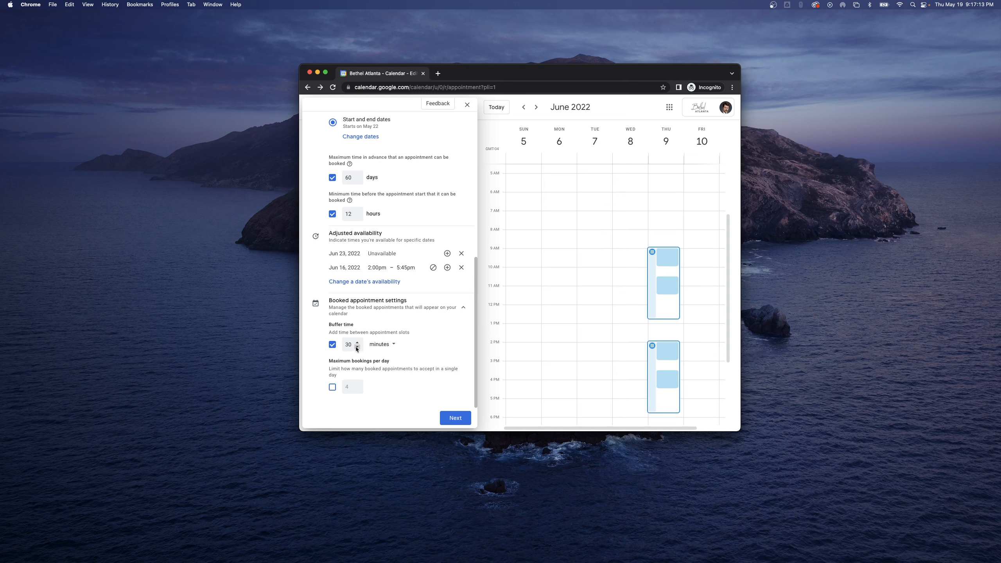
{"action": "left_click", "coordinate": [357, 347]}
{"action": "left_click", "coordinate": [357, 347]}
{"action": "left_click", "coordinate": [357, 347]}
{"action": "left_click", "coordinate": [359, 348]}
{"action": "left_click", "coordinate": [358, 348]}
{"action": "left_click", "coordinate": [357, 347]}
{"action": "left_click", "coordinate": [357, 347]}
{"action": "left_click", "coordinate": [357, 347]}
{"action": "left_click", "coordinate": [357, 347]}
{"action": "left_click", "coordinate": [357, 347]}
{"action": "left_click", "coordinate": [358, 347]}
{"action": "left_click", "coordinate": [357, 347]}
{"action": "left_click", "coordinate": [357, 347]}
{"action": "left_click", "coordinate": [358, 347]}
{"action": "left_click", "coordinate": [357, 348]}
{"action": "left_click", "coordinate": [358, 347]}
{"action": "left_click", "coordinate": [357, 347]}
{"action": "left_click", "coordinate": [358, 347]}
{"action": "left_click", "coordinate": [358, 347]}
{"action": "left_click", "coordinate": [357, 343]}
{"action": "left_click", "coordinate": [358, 343]}
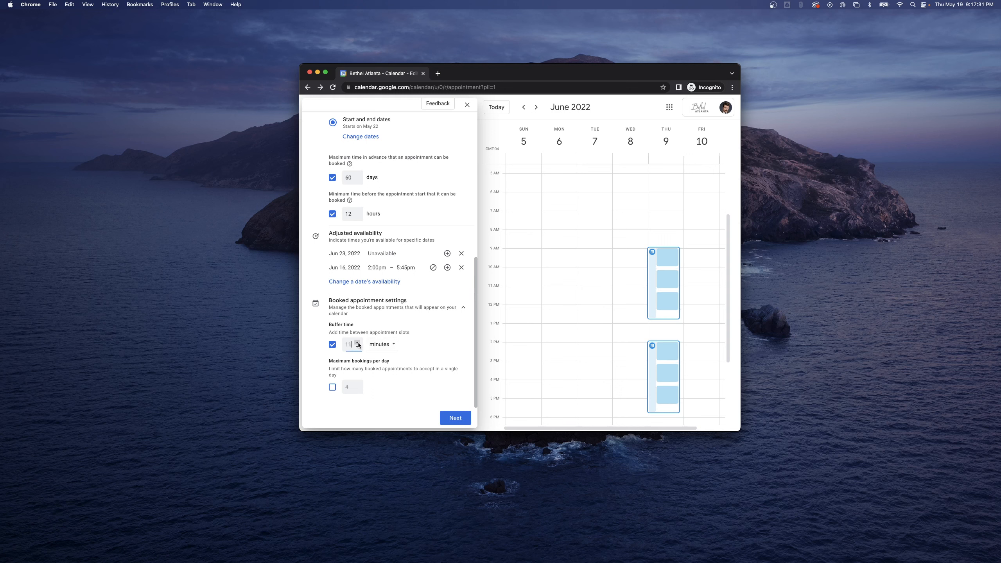
{"action": "left_click", "coordinate": [358, 343]}
{"action": "left_click", "coordinate": [358, 343]}
{"action": "left_click", "coordinate": [357, 343]}
{"action": "left_click", "coordinate": [357, 343]}
{"action": "left_click", "coordinate": [428, 341]}
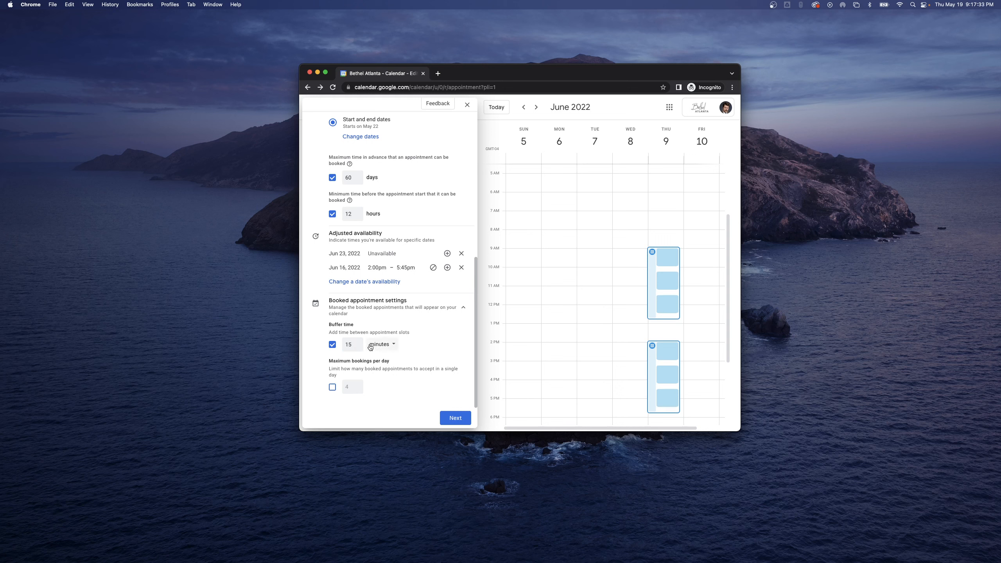
{"action": "left_click", "coordinate": [358, 343]}
{"action": "left_click", "coordinate": [358, 343]}
{"action": "left_click", "coordinate": [357, 343]}
{"action": "left_click", "coordinate": [357, 343]}
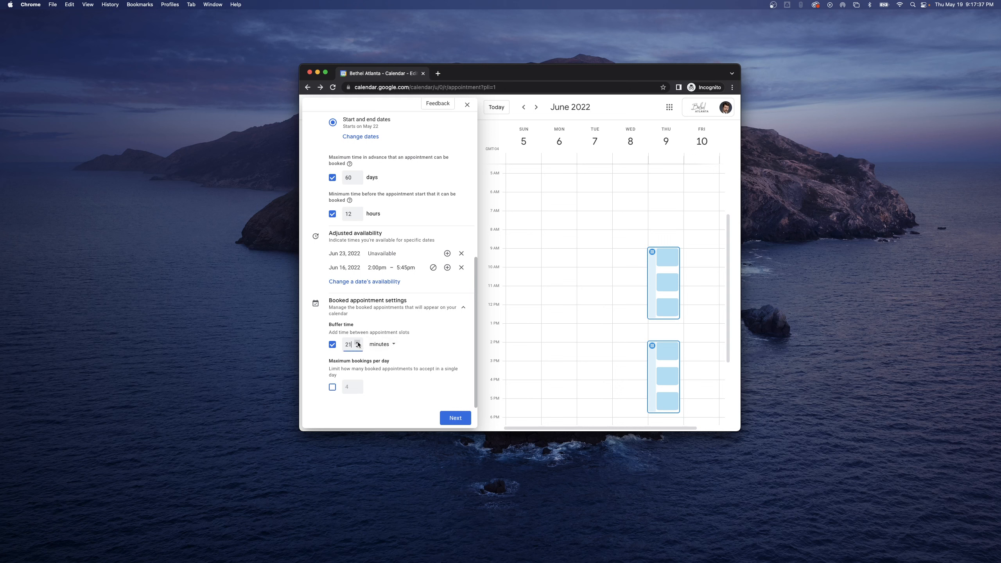
{"action": "left_click", "coordinate": [358, 343]}
{"action": "left_click", "coordinate": [357, 343]}
{"action": "left_click", "coordinate": [357, 343]}
{"action": "left_click", "coordinate": [358, 343]}
{"action": "left_click", "coordinate": [357, 343]}
{"action": "left_click", "coordinate": [357, 343]}
{"action": "left_click", "coordinate": [357, 343]}
{"action": "left_click", "coordinate": [357, 343]}
Settle the buffer at 20 minutes and cap bookings at 4 per day.
{"action": "left_click", "coordinate": [357, 347]}
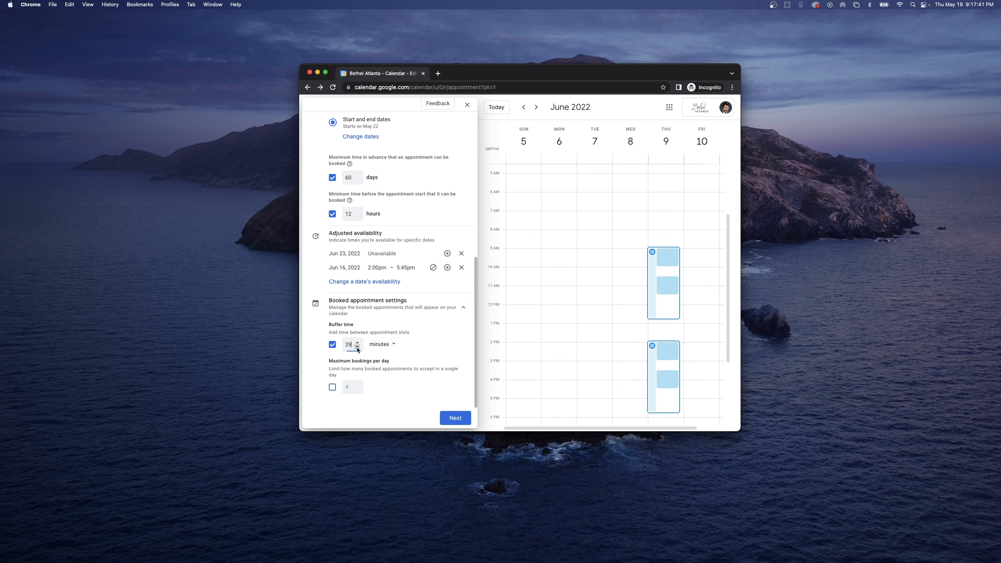
{"action": "left_click", "coordinate": [357, 347]}
{"action": "left_click", "coordinate": [358, 347]}
{"action": "left_click", "coordinate": [357, 347]}
{"action": "left_click", "coordinate": [357, 347]}
{"action": "left_click", "coordinate": [357, 346]}
{"action": "left_click", "coordinate": [358, 346]}
{"action": "left_click", "coordinate": [357, 347]}
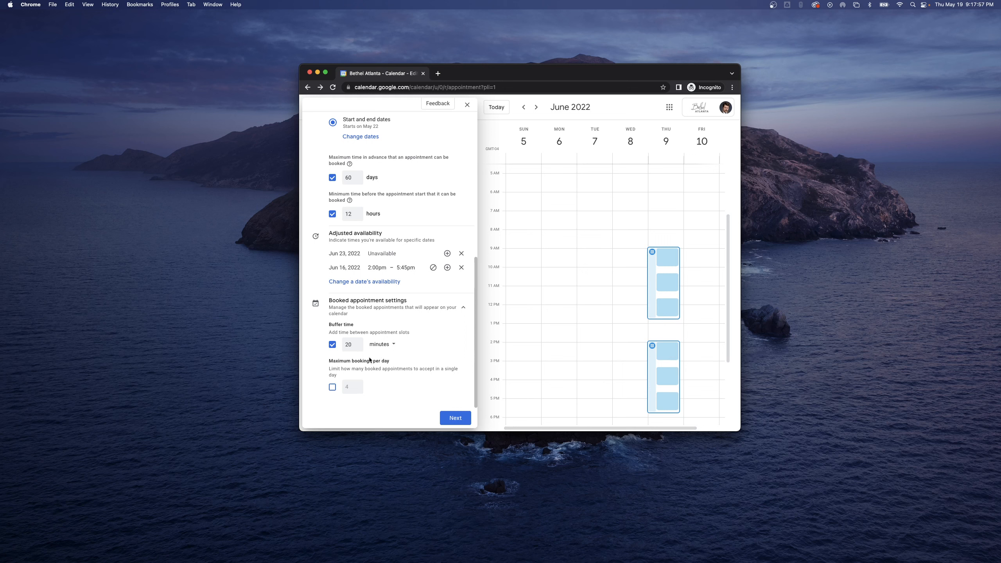
{"action": "left_click", "coordinate": [333, 387]}
{"action": "left_click", "coordinate": [455, 419]}
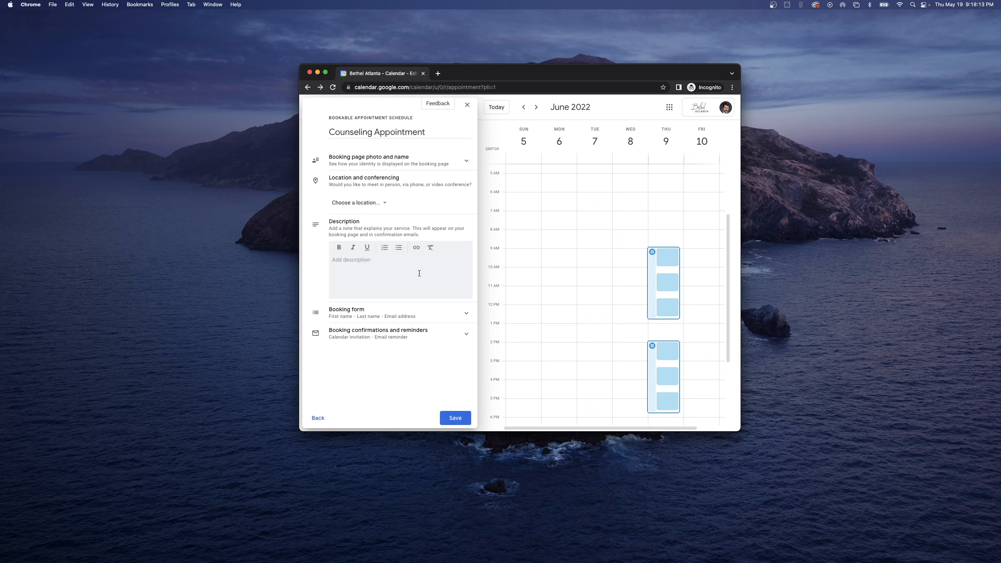
Set the counseling booking page location to None and expand the booking form fields.
{"action": "left_click", "coordinate": [390, 161]}
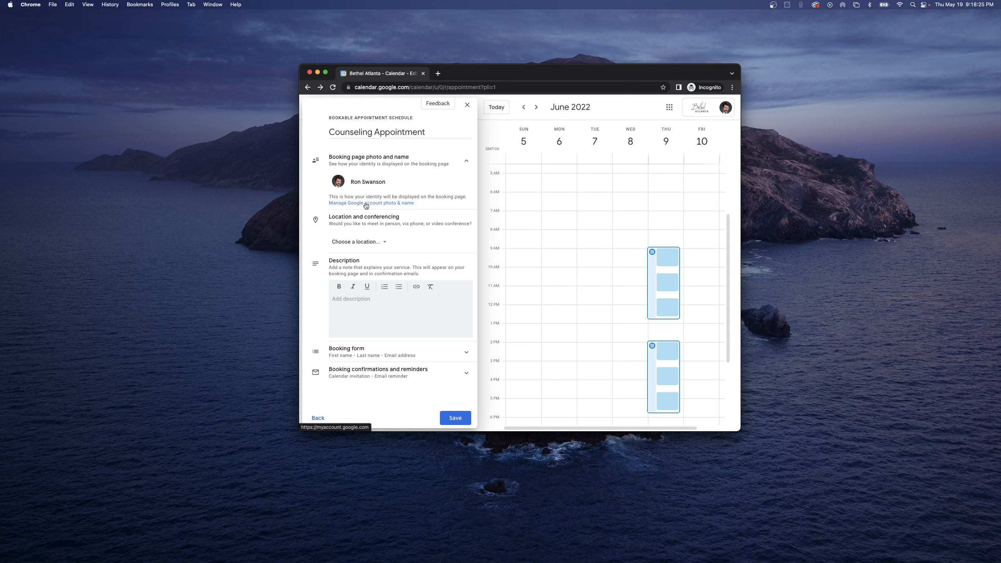
{"action": "left_click", "coordinate": [373, 246]}
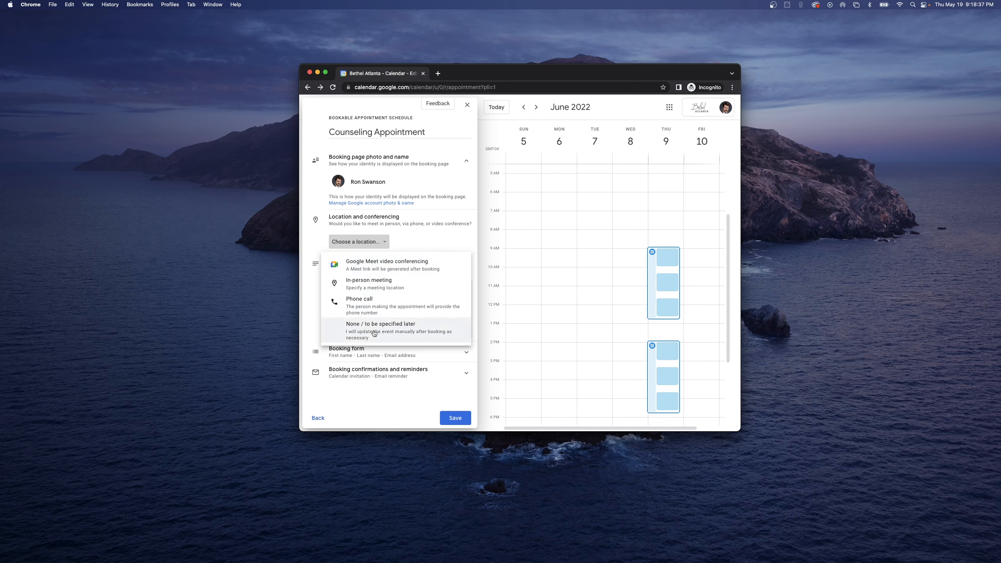
{"action": "left_click", "coordinate": [359, 332]}
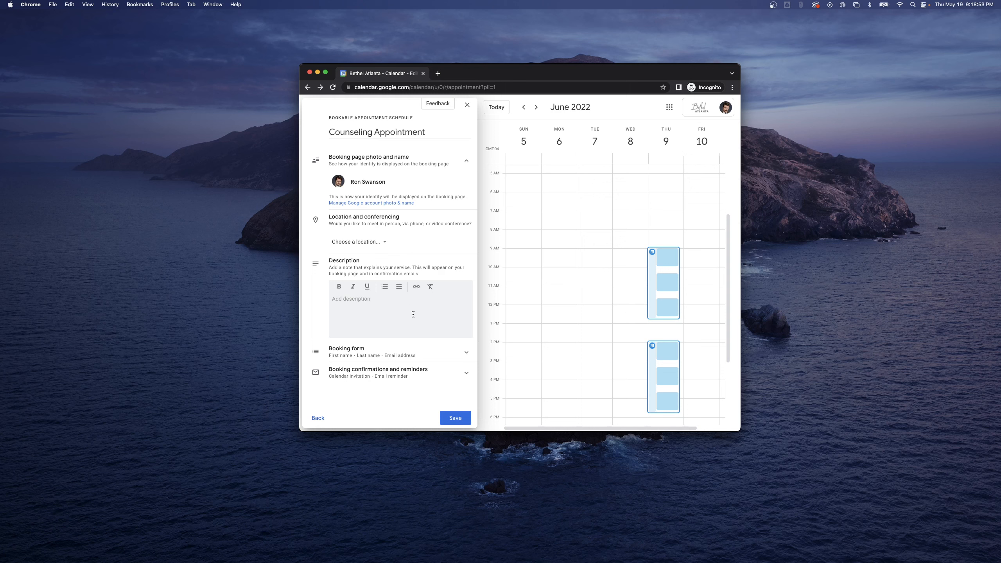
{"action": "left_click", "coordinate": [367, 354]}
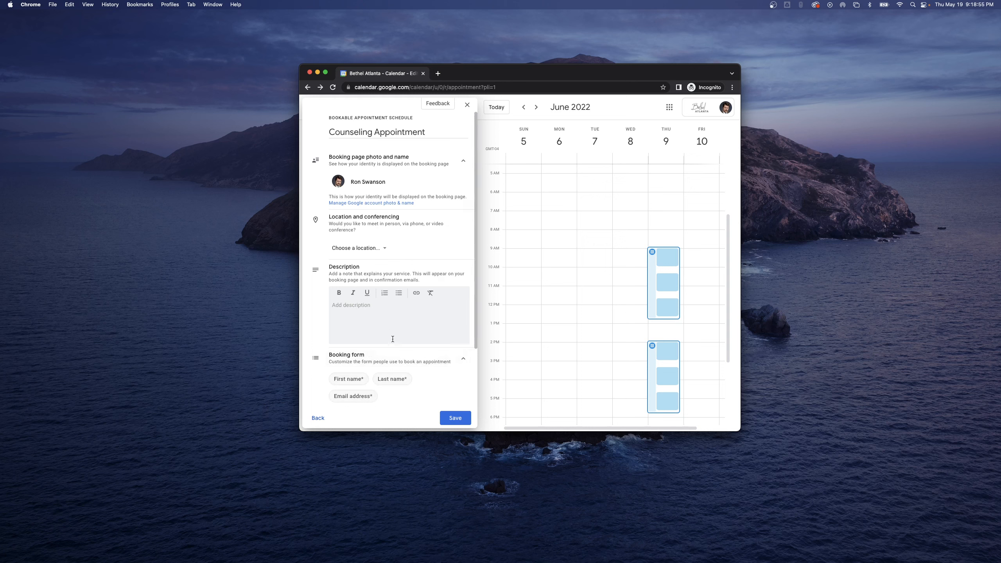
{"action": "scroll", "coordinate": [393, 338], "scroll_direction": "down", "scroll_amount": 3}
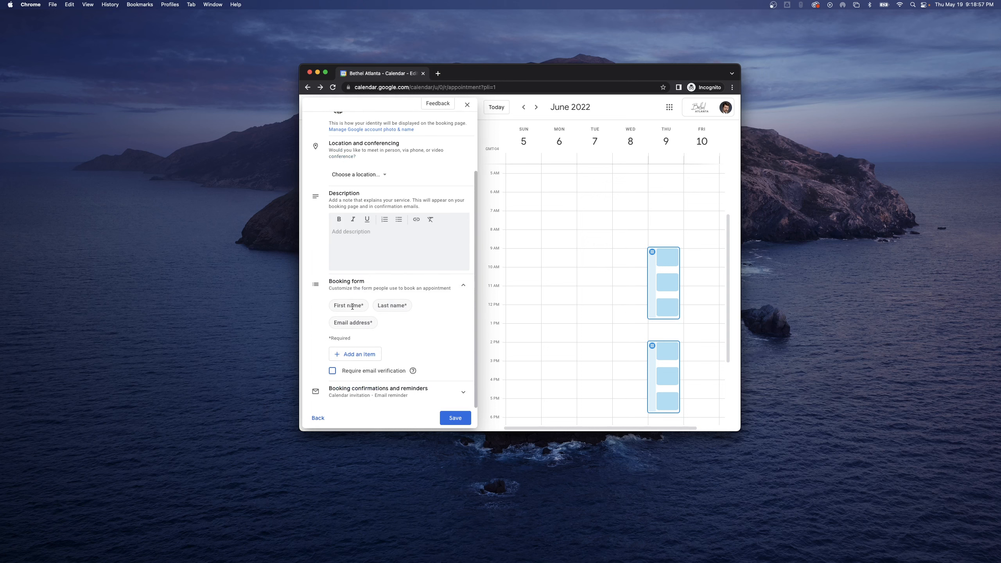
Add a required Phone number item below first name, last name and email.
{"action": "left_click", "coordinate": [359, 354]}
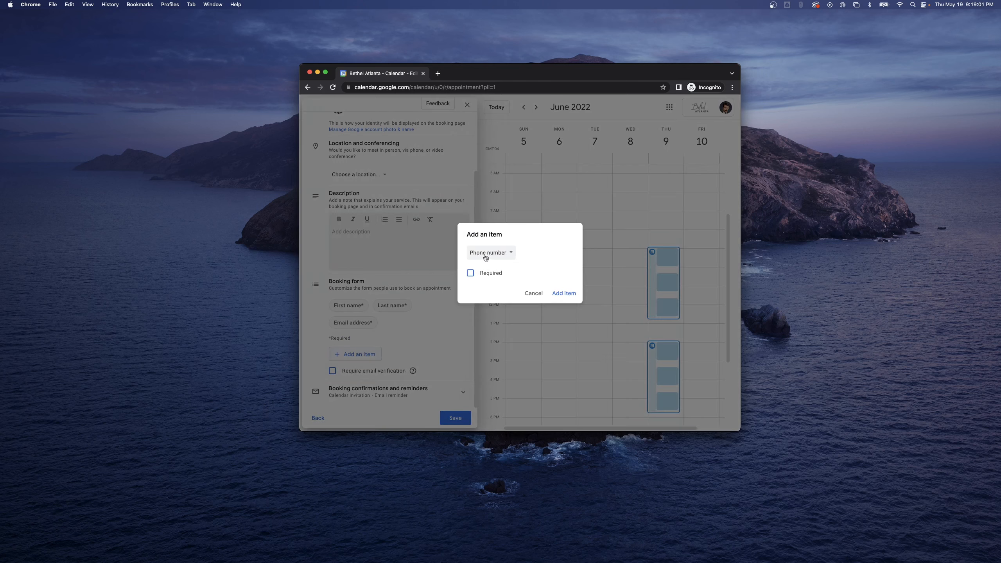
{"action": "left_click", "coordinate": [471, 273]}
{"action": "left_click", "coordinate": [503, 257]}
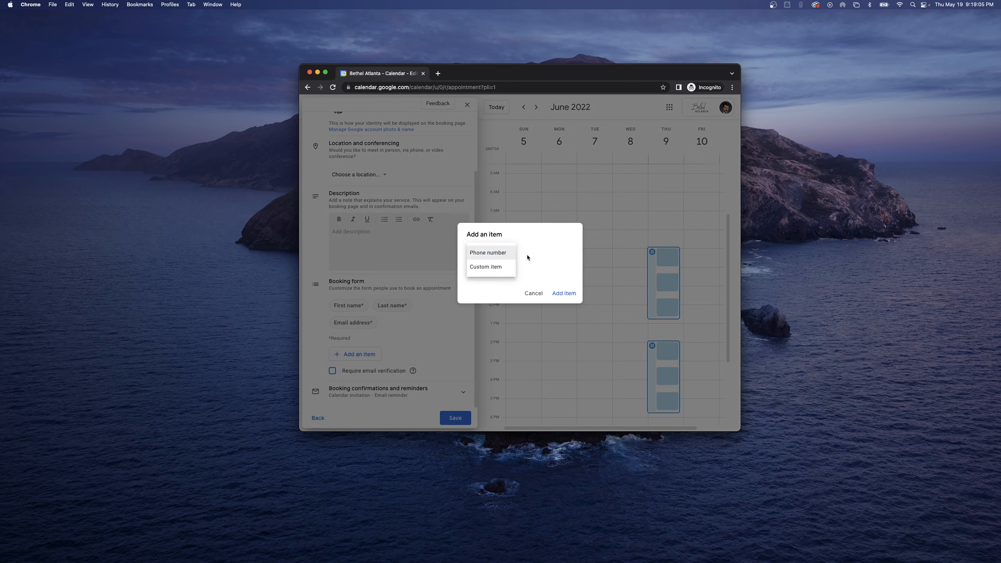
{"action": "left_click", "coordinate": [496, 271]}
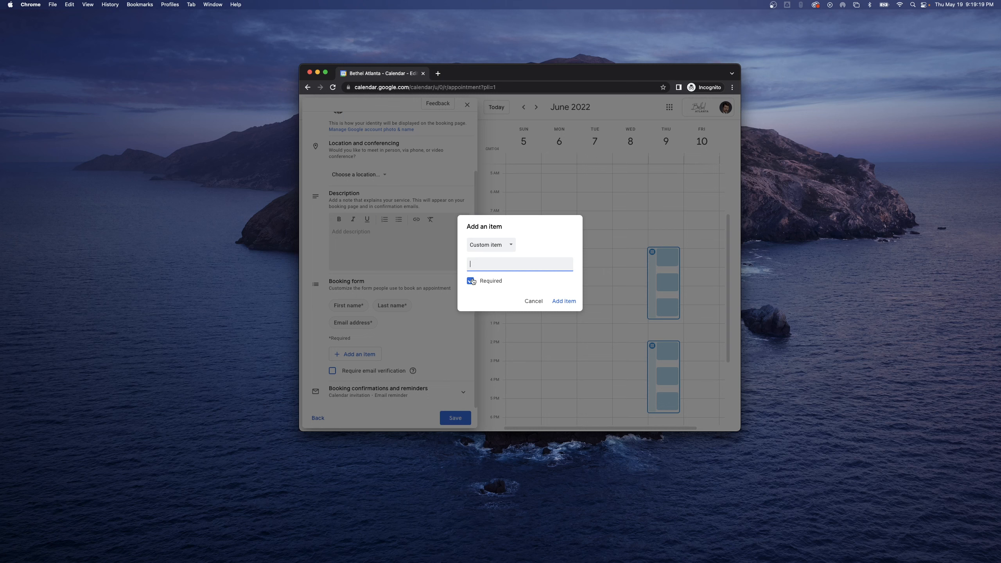
{"action": "left_click", "coordinate": [486, 245]}
{"action": "left_click", "coordinate": [486, 233]}
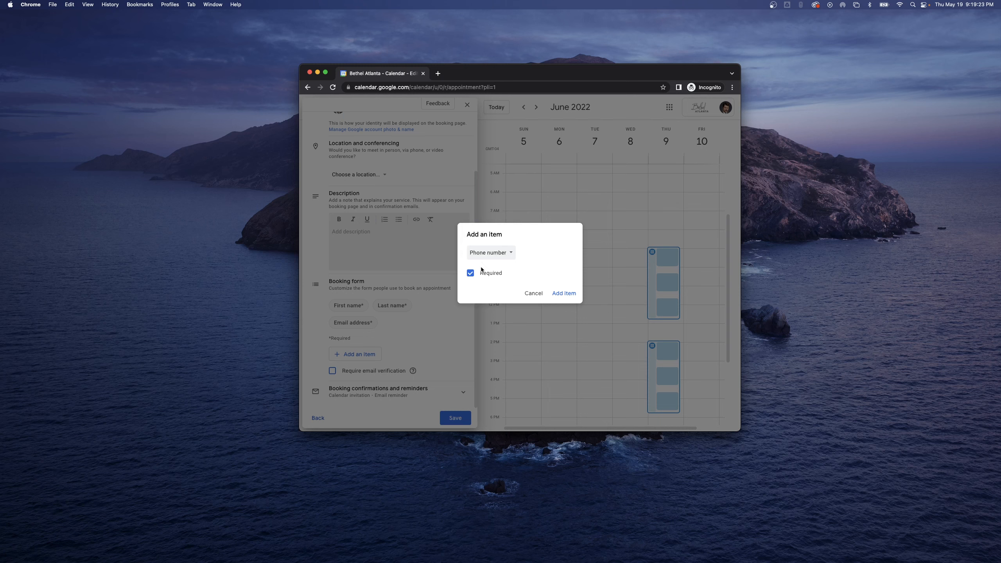
{"action": "left_click", "coordinate": [564, 300]}
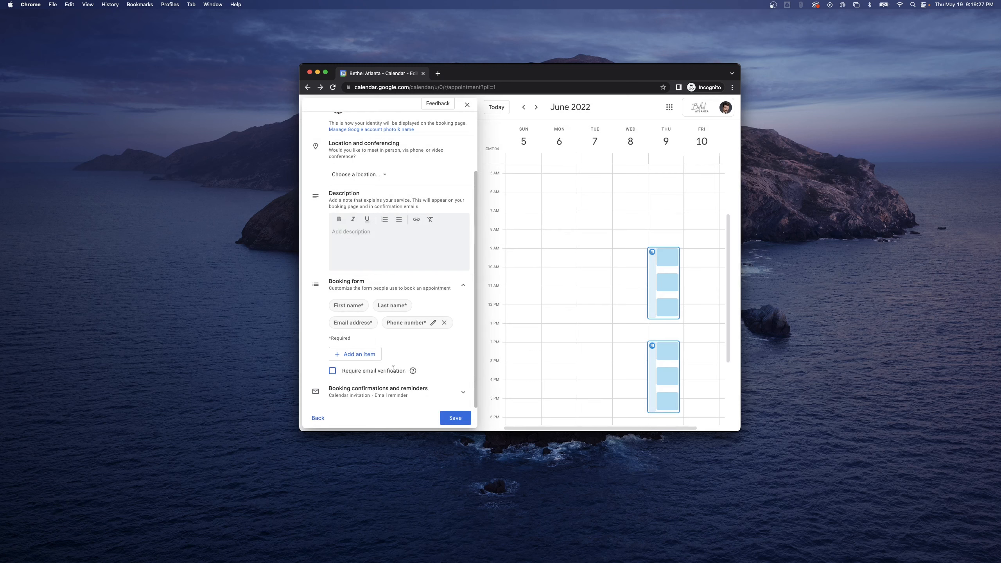
Expand confirmations and reminders and add a second email reminder beside the 1-day one.
{"action": "mouse_move", "coordinate": [413, 371]}
{"action": "left_click", "coordinate": [419, 389]}
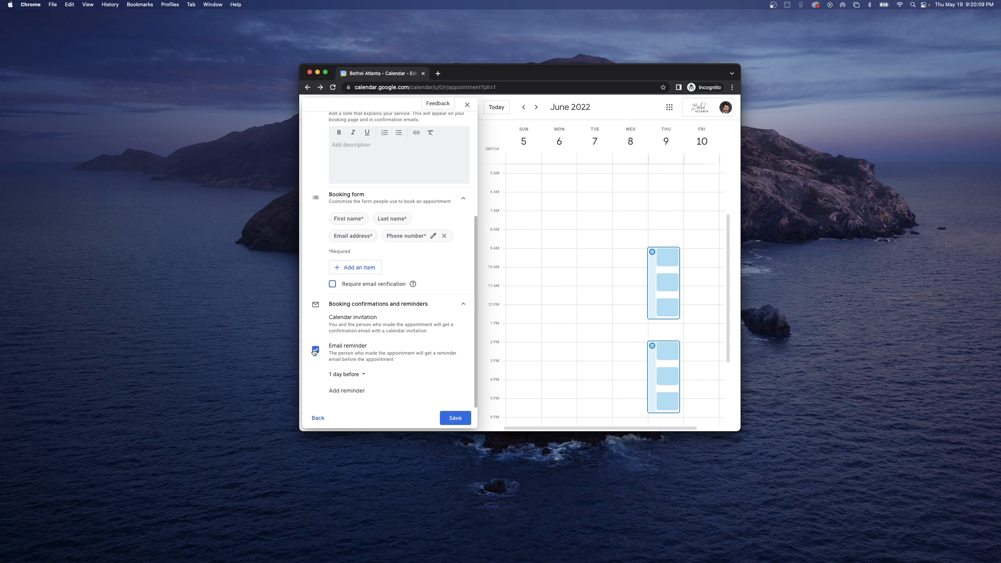
{"action": "left_click", "coordinate": [355, 375]}
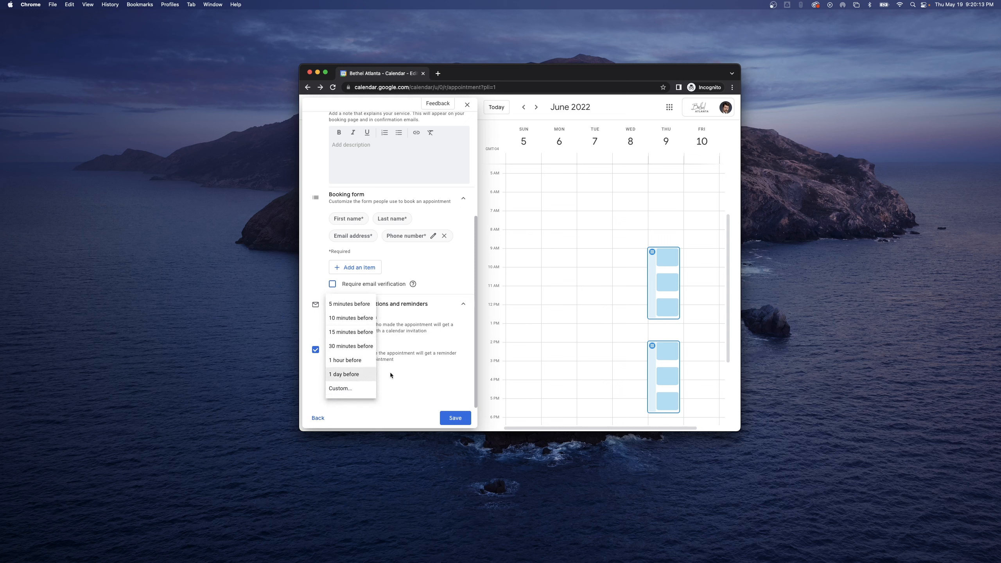
{"action": "left_click", "coordinate": [391, 375]}
{"action": "left_click", "coordinate": [358, 395]}
{"action": "left_click", "coordinate": [353, 390]}
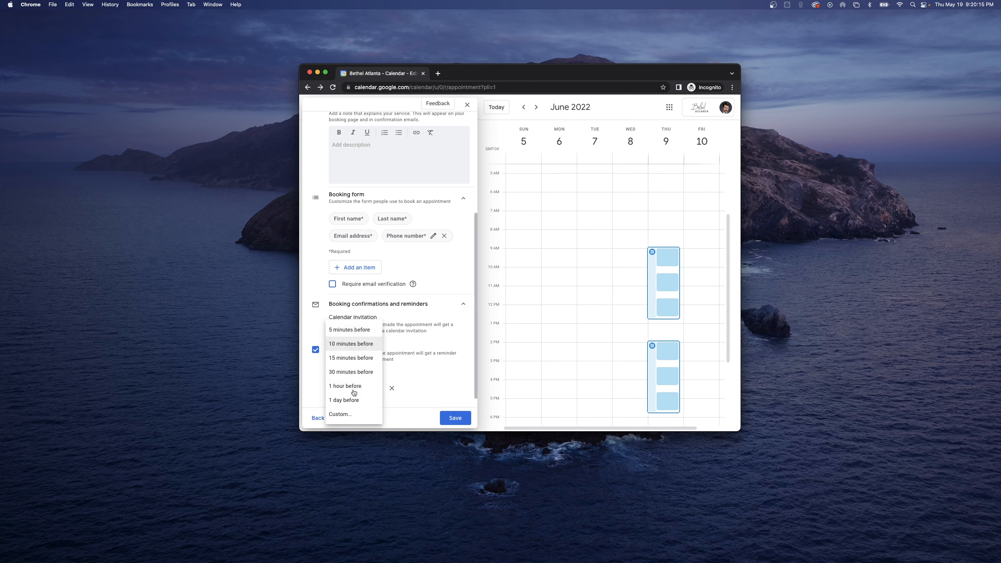
{"action": "left_click", "coordinate": [350, 376]}
Add a 1-hour reminder, set the second to 15 minutes, and save the schedule.
{"action": "scroll", "coordinate": [430, 376], "scroll_direction": "down", "scroll_amount": 1}
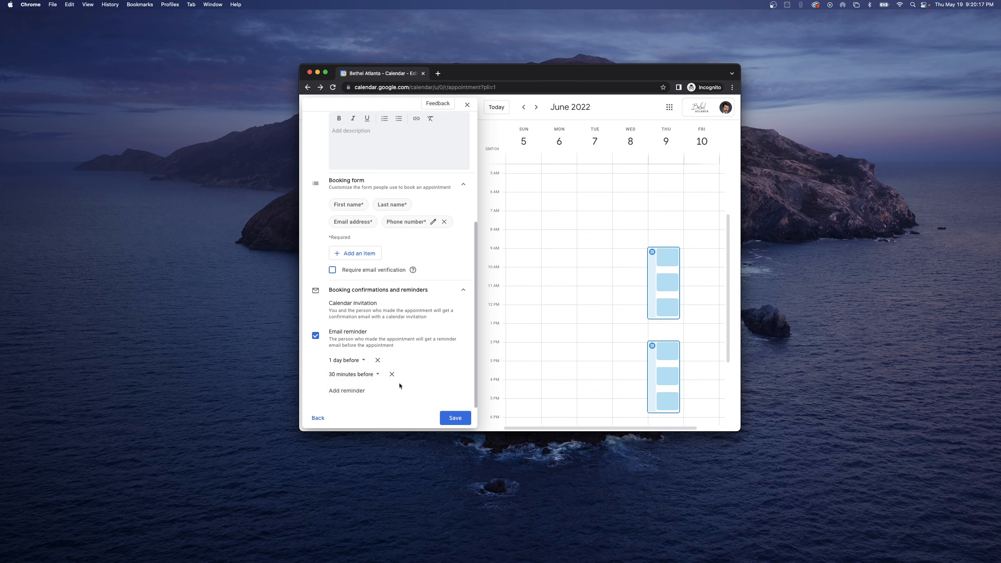
{"action": "left_click", "coordinate": [357, 391]}
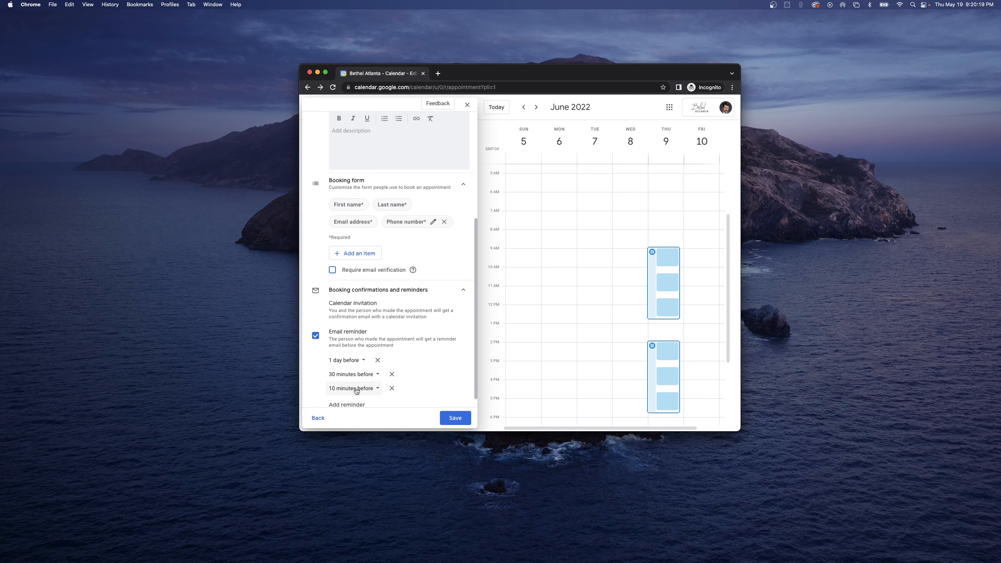
{"action": "left_click", "coordinate": [357, 390]}
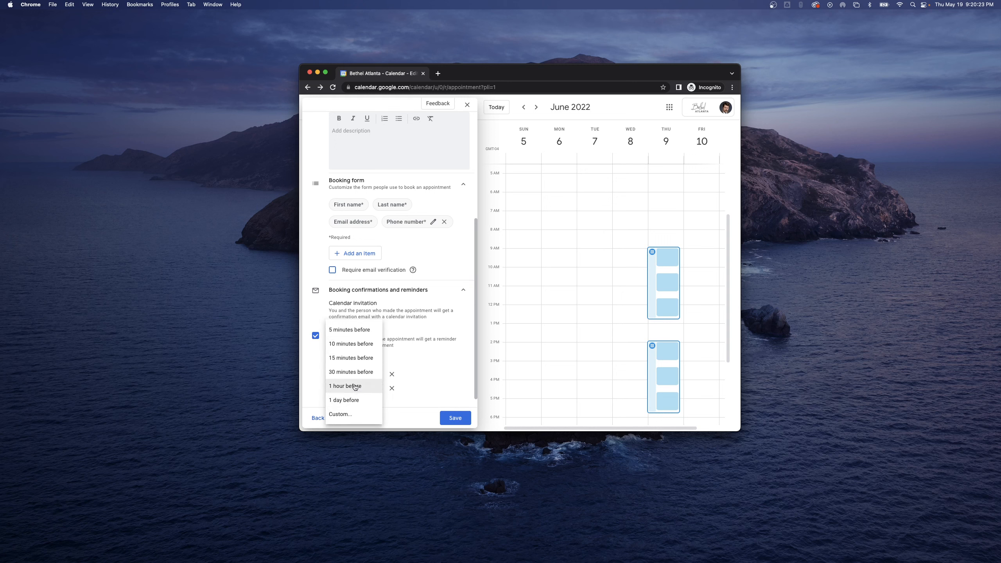
{"action": "left_click", "coordinate": [355, 386]}
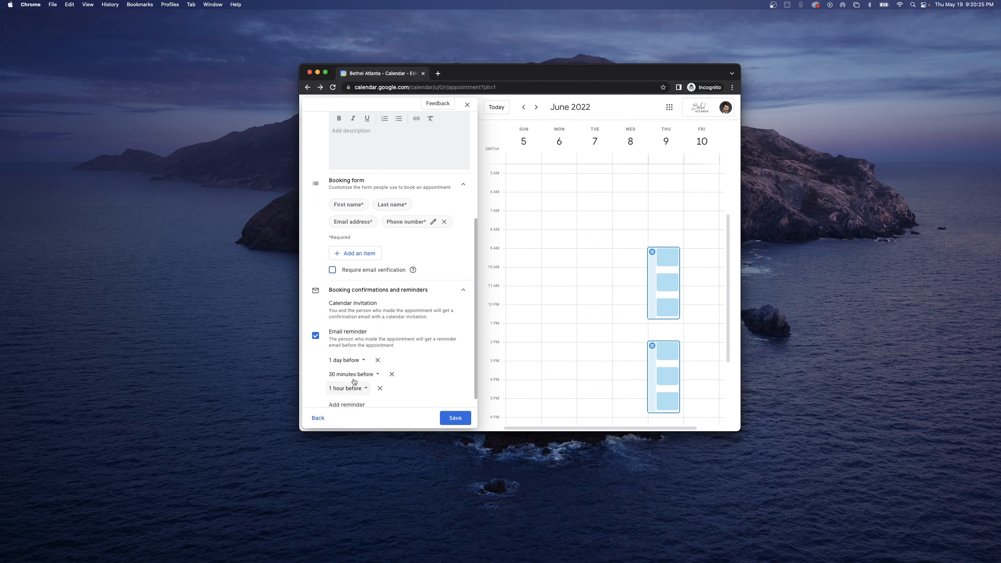
{"action": "left_click", "coordinate": [354, 378]}
{"action": "left_click", "coordinate": [352, 358]}
{"action": "scroll", "coordinate": [438, 381], "scroll_direction": "down", "scroll_amount": 1}
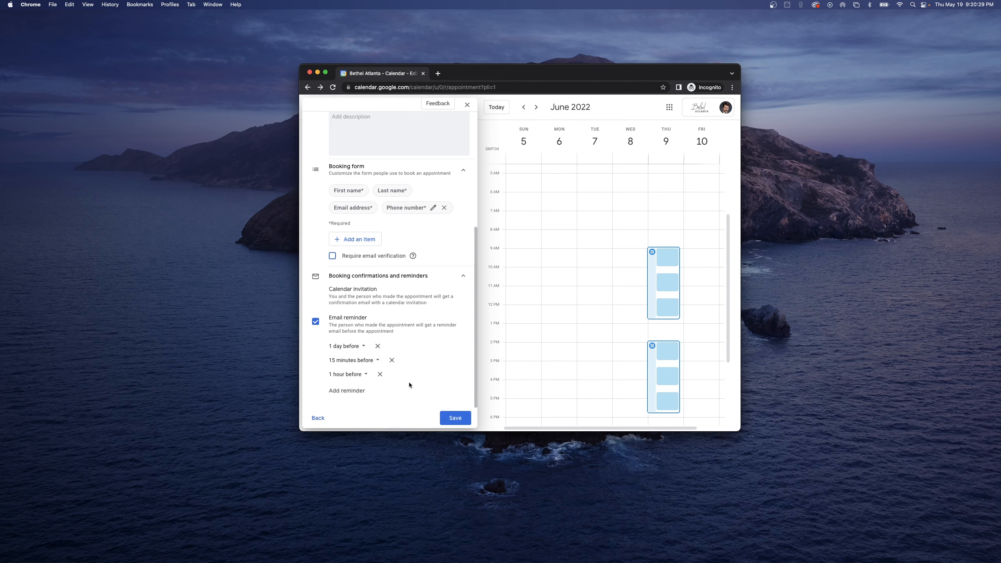
{"action": "left_click", "coordinate": [457, 418]}
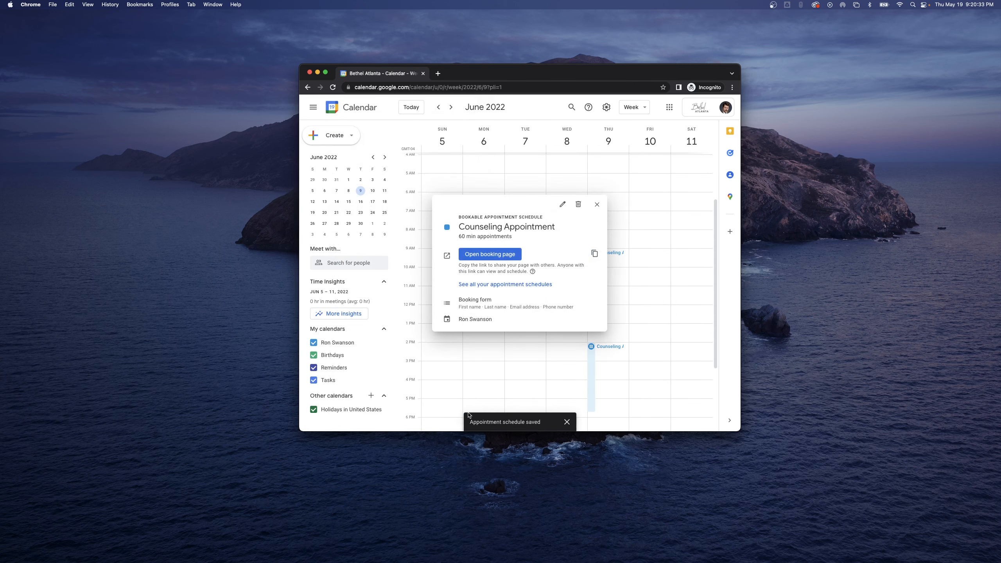
Close the Counseling Appointment details and start a new entry at Friday, June 10, 10am.
{"action": "left_click", "coordinate": [597, 204]}
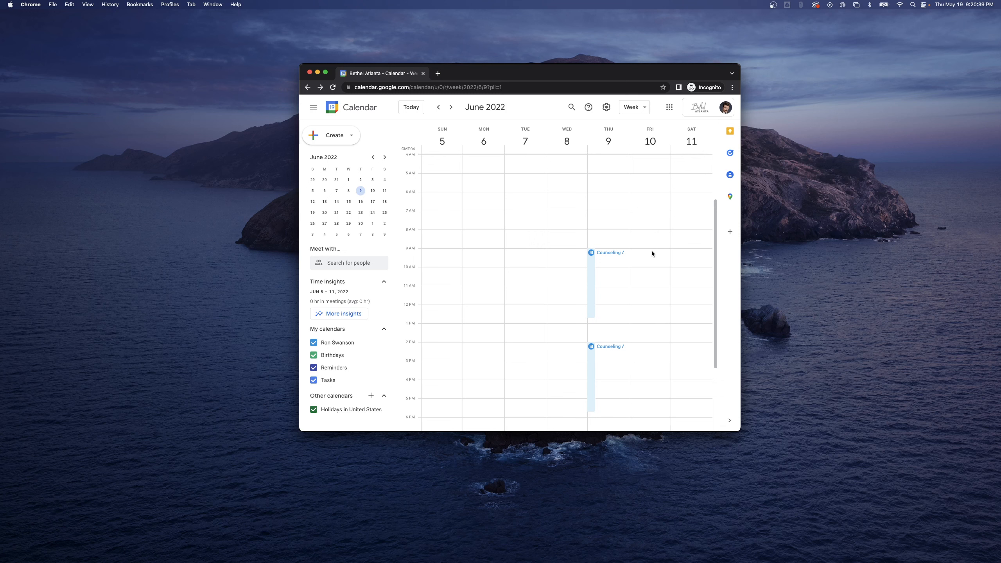
{"action": "left_click", "coordinate": [647, 272]}
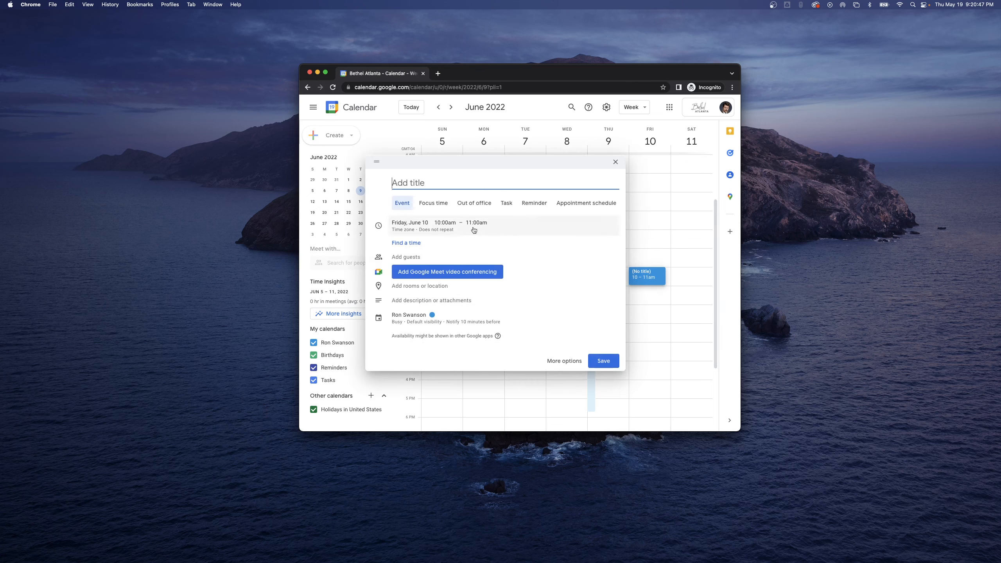
Title the Friday 10am entry 'Interview Appointment' and make it an appointment schedule.
{"action": "left_click", "coordinate": [476, 222]}
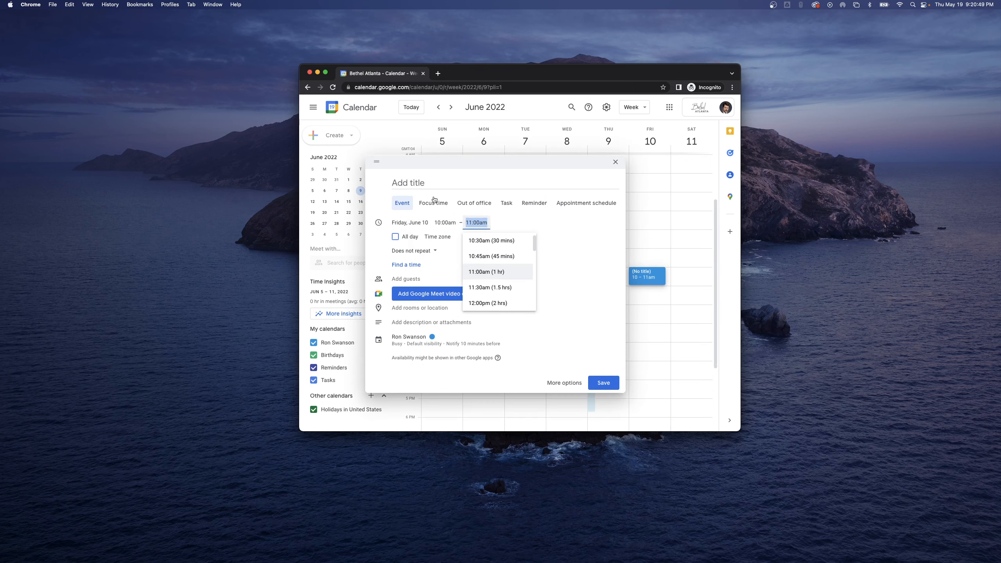
{"action": "left_click", "coordinate": [430, 184]}
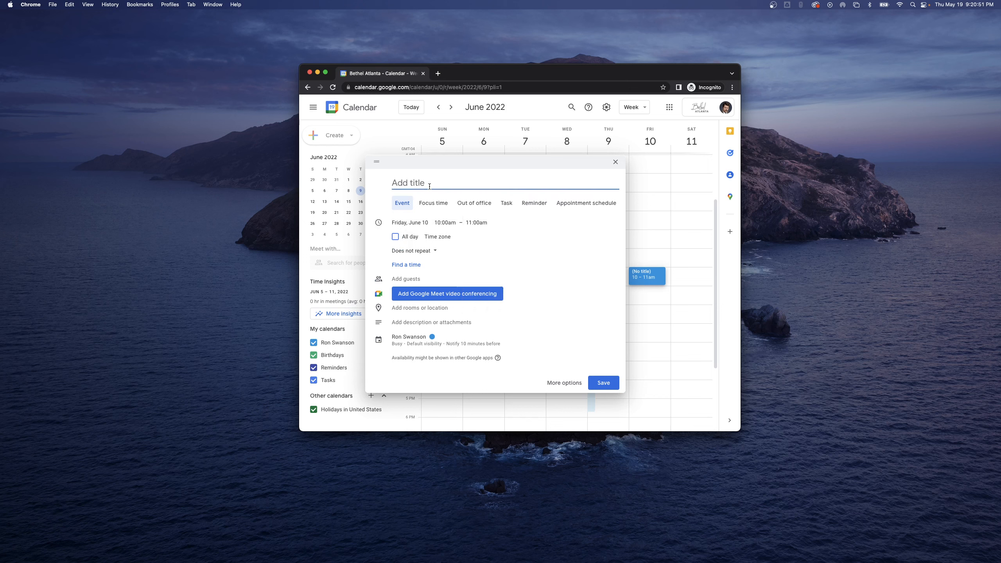
{"action": "type", "text": "Interview Appointment"}
{"action": "left_click", "coordinate": [581, 202]}
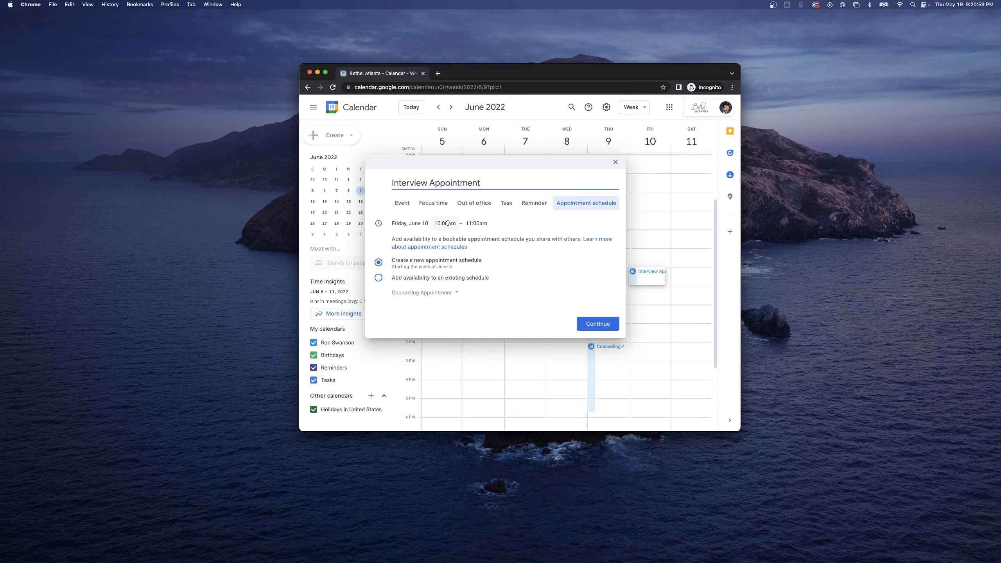
Set the schedule's end time to 11:45am.
{"action": "left_click", "coordinate": [477, 223]}
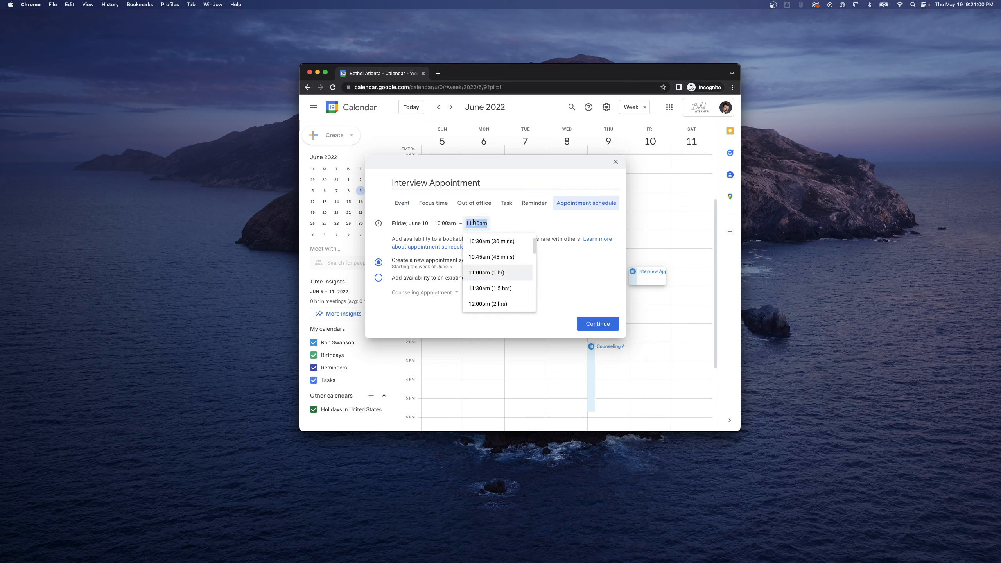
{"action": "left_click", "coordinate": [487, 288]}
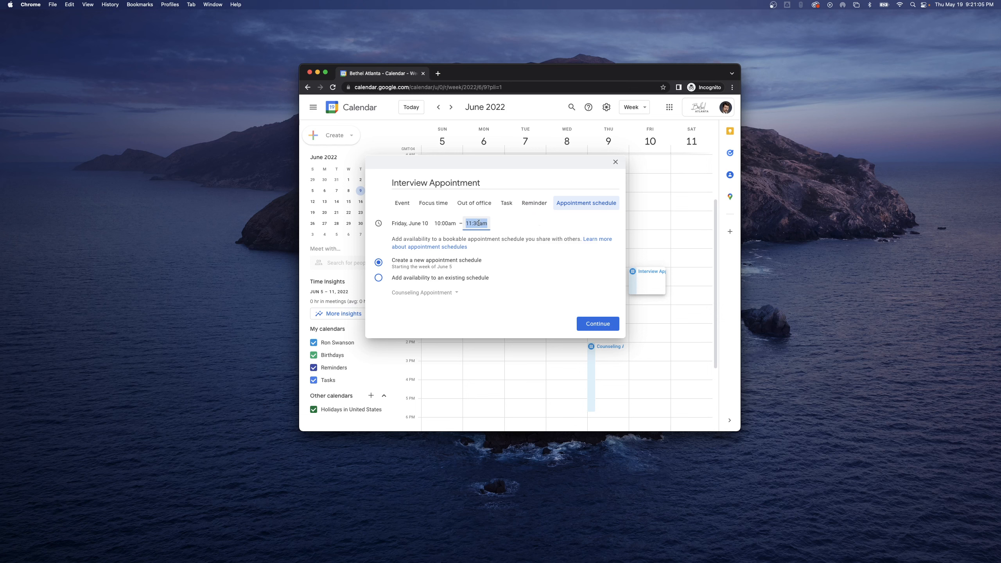
{"action": "left_click", "coordinate": [515, 226]}
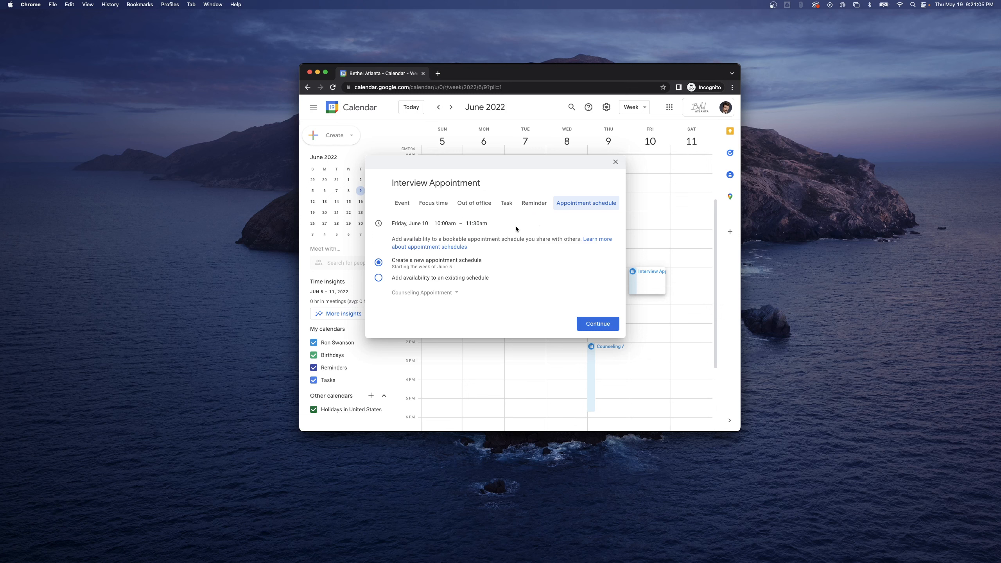
{"action": "left_click", "coordinate": [478, 224]}
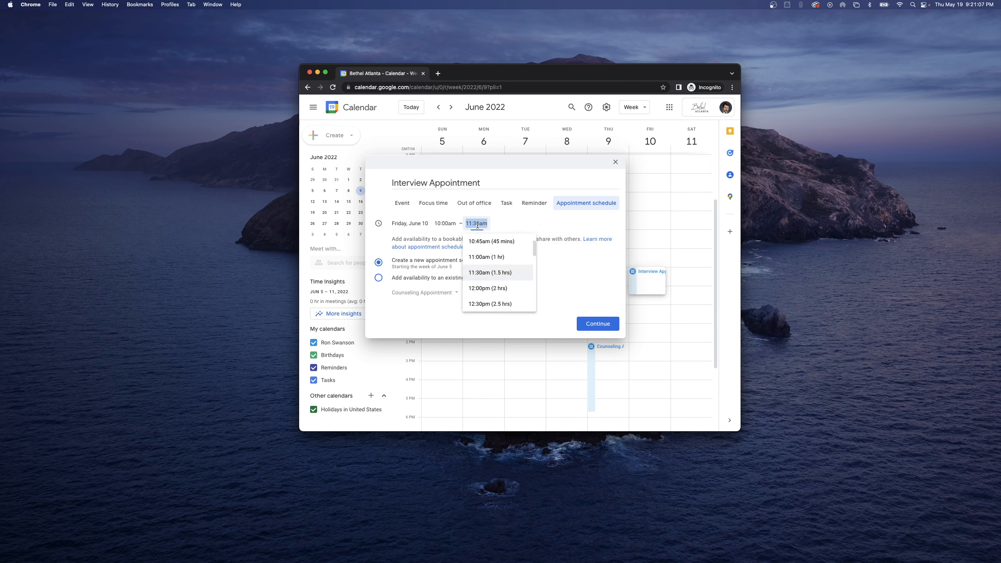
{"action": "left_click", "coordinate": [486, 273]}
{"action": "left_click", "coordinate": [478, 224]}
{"action": "key", "text": "BackSpace"}
{"action": "key", "text": "BackSpace"}
{"action": "type", "text": "45"}
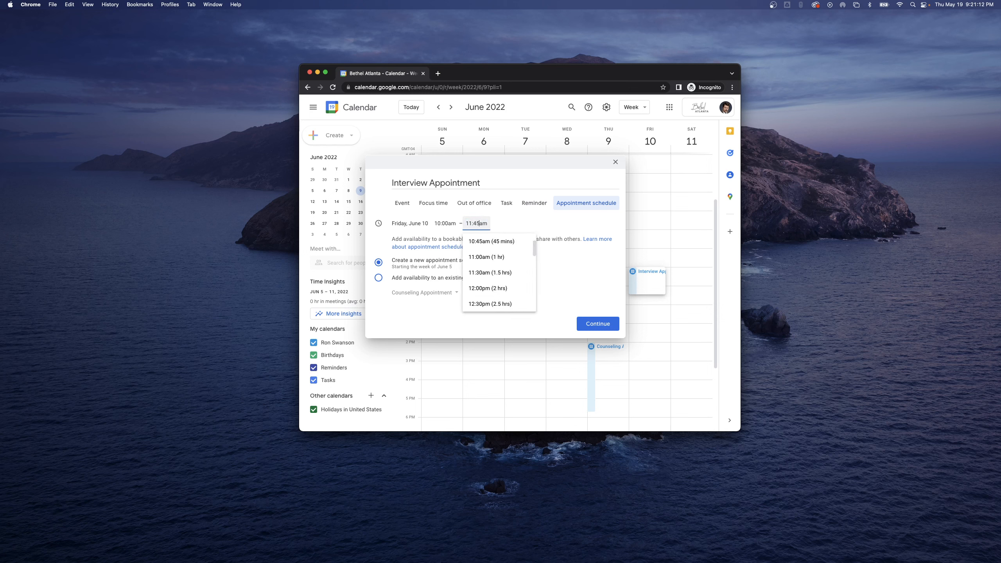
{"action": "left_click", "coordinate": [503, 223]}
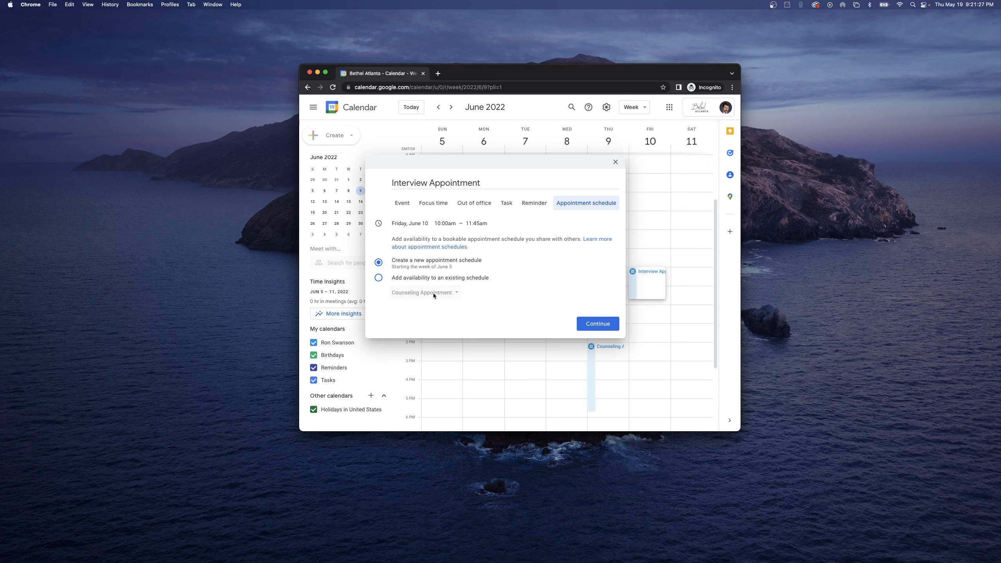
Keep 'Create a new appointment schedule', re-enter the title 'Interview Appointment', and continue.
{"action": "left_click", "coordinate": [406, 281]}
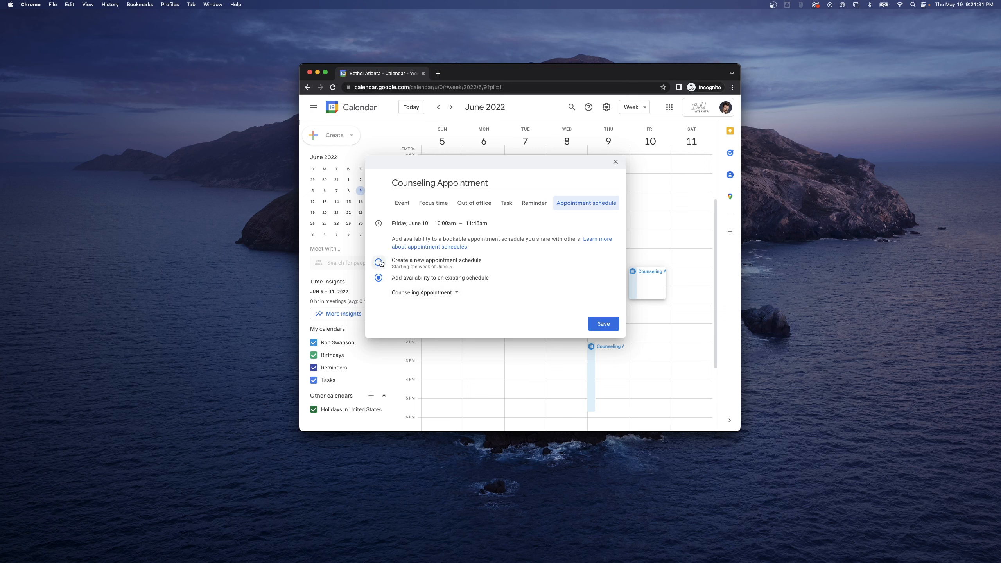
{"action": "left_click", "coordinate": [417, 261]}
{"action": "left_click", "coordinate": [435, 184]}
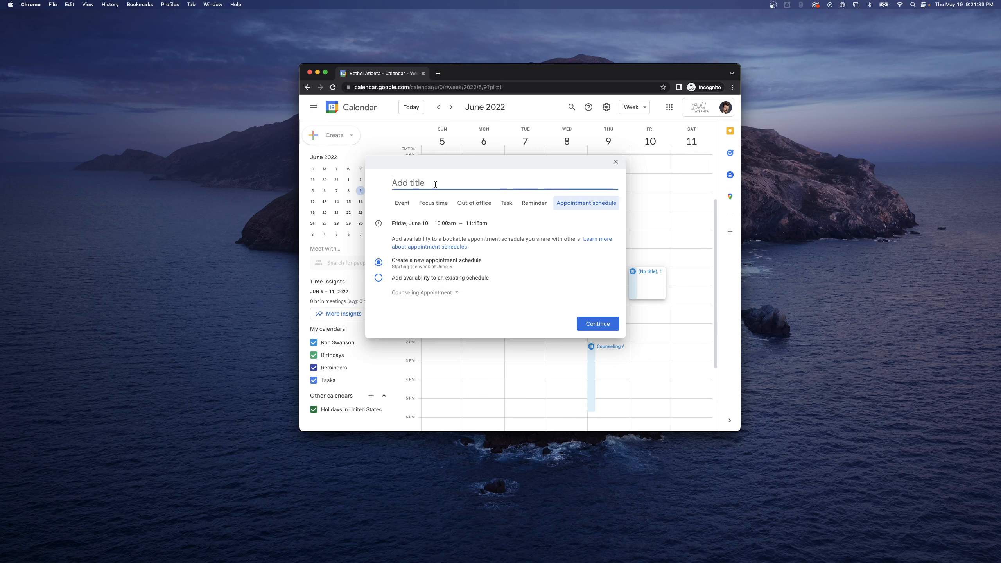
{"action": "type", "text": "Interview Appointment"}
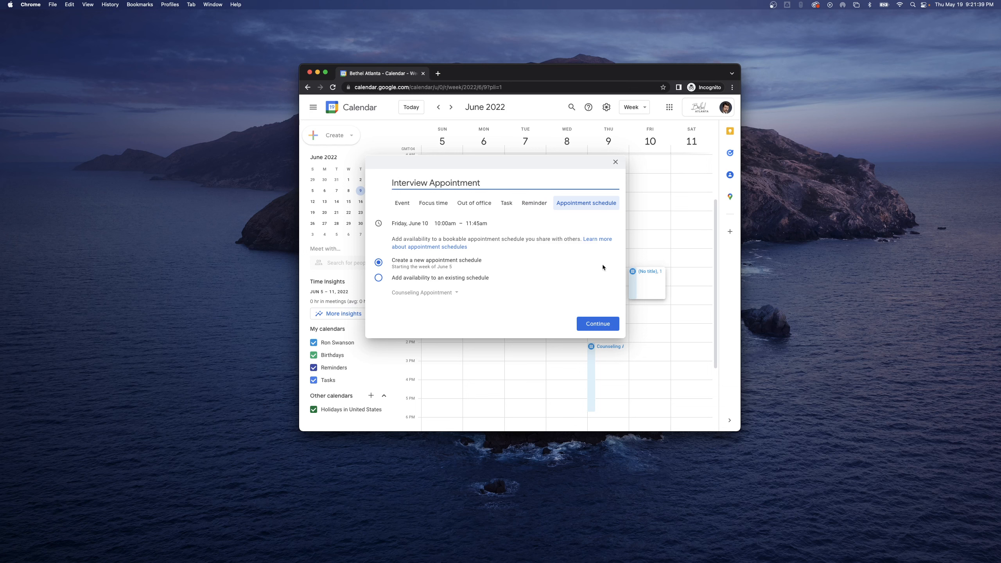
{"action": "left_click", "coordinate": [598, 325]}
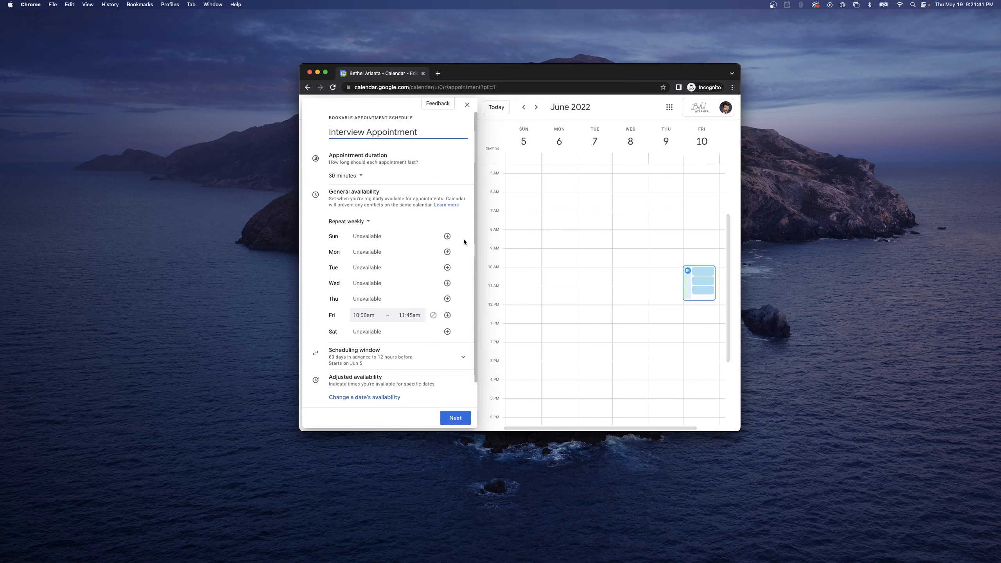
Set the appointment duration to 45 minutes.
{"action": "left_click", "coordinate": [357, 177]}
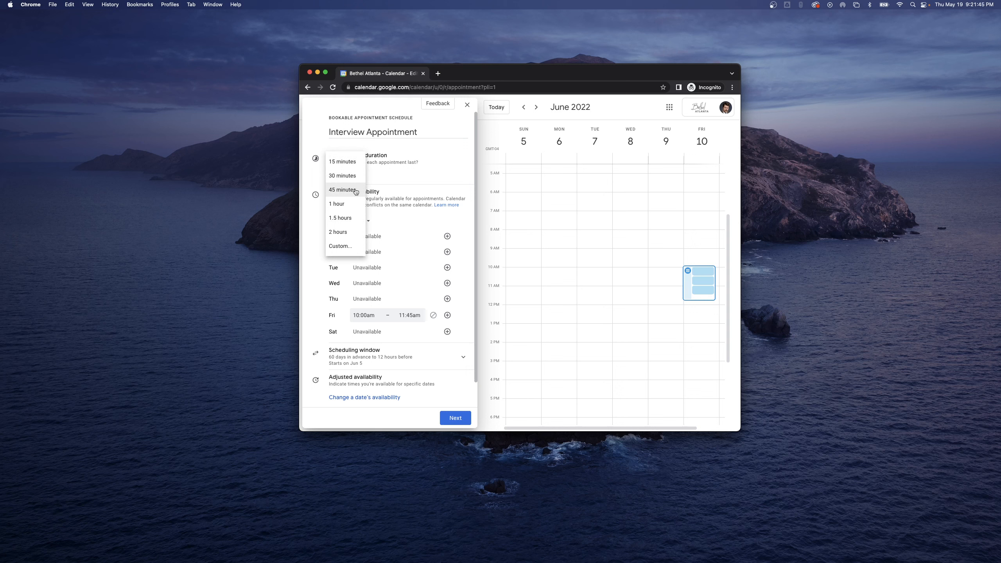
{"action": "left_click", "coordinate": [349, 188]}
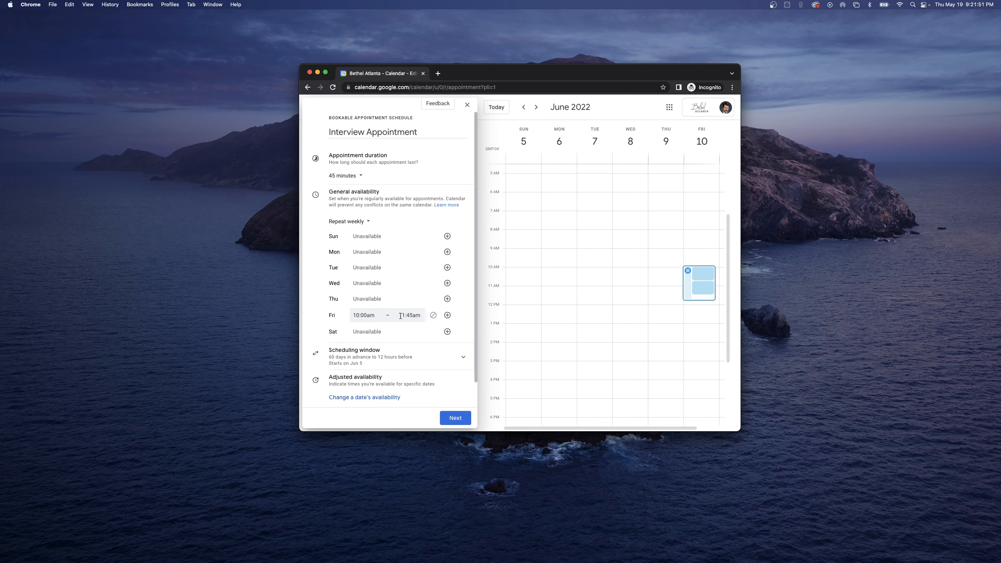
{"action": "scroll", "coordinate": [383, 313], "scroll_direction": "down", "scroll_amount": 2}
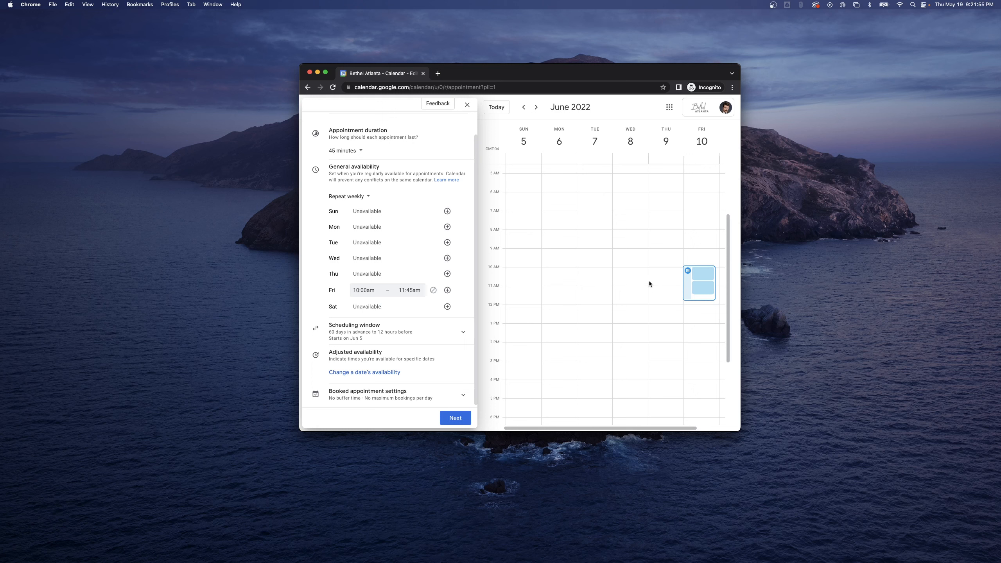
Add a second Friday availability period starting at 1:00pm.
{"action": "left_click", "coordinate": [447, 291]}
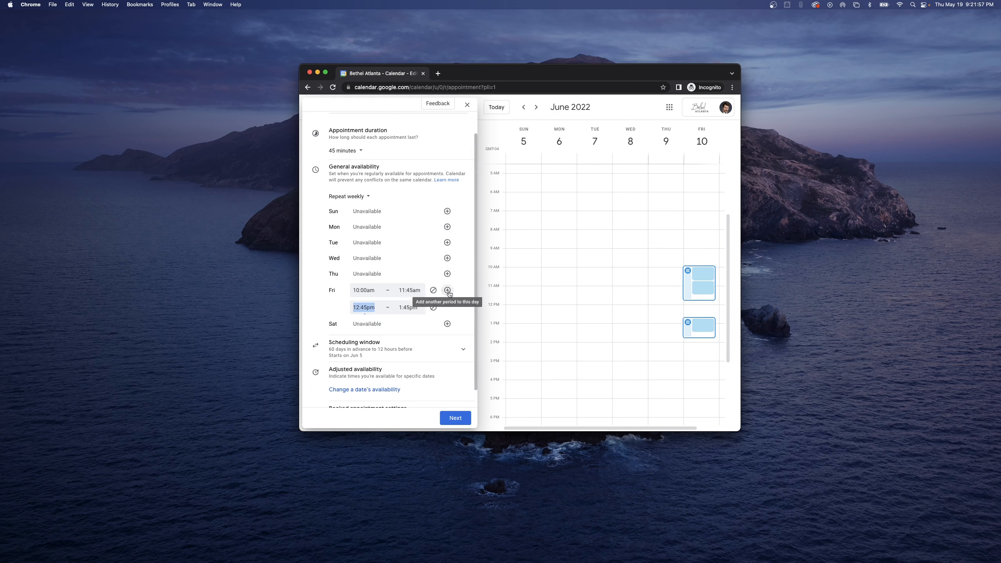
{"action": "left_click", "coordinate": [363, 310]}
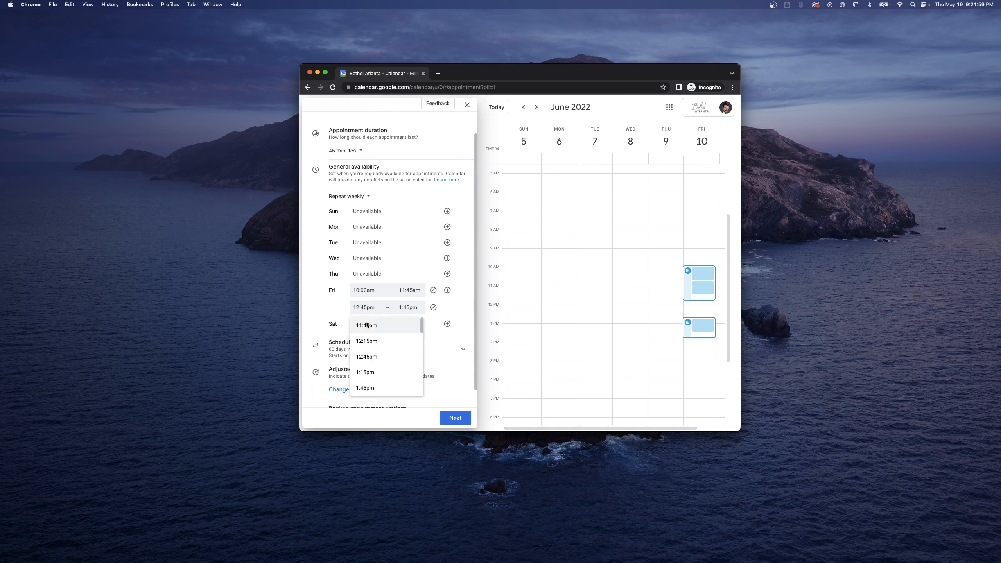
{"action": "left_click", "coordinate": [370, 372]}
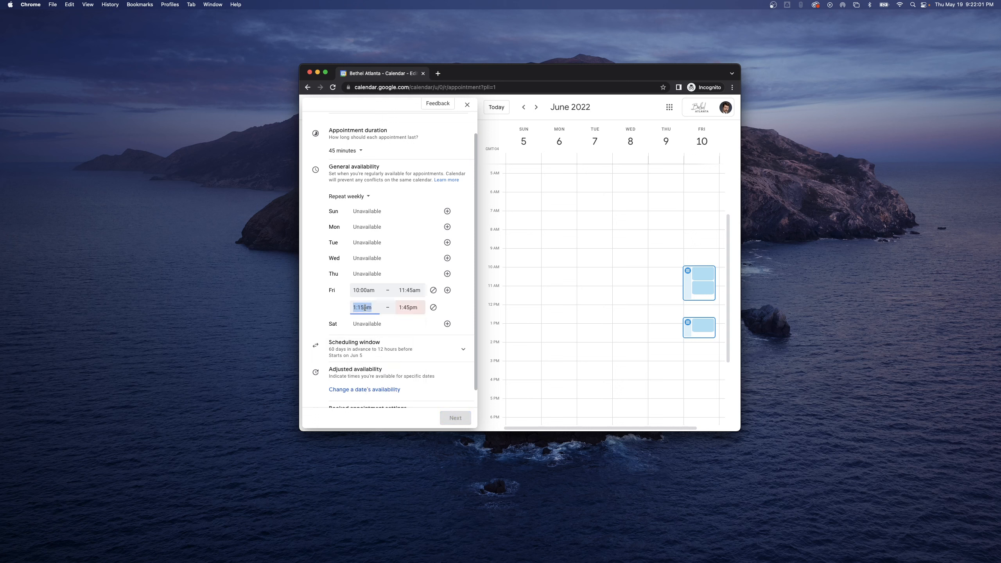
{"action": "left_click", "coordinate": [365, 308]}
{"action": "key", "text": "BackSpace"}
{"action": "key", "text": "BackSpace"}
{"action": "type", "text": "00"}
{"action": "left_click", "coordinate": [408, 308]}
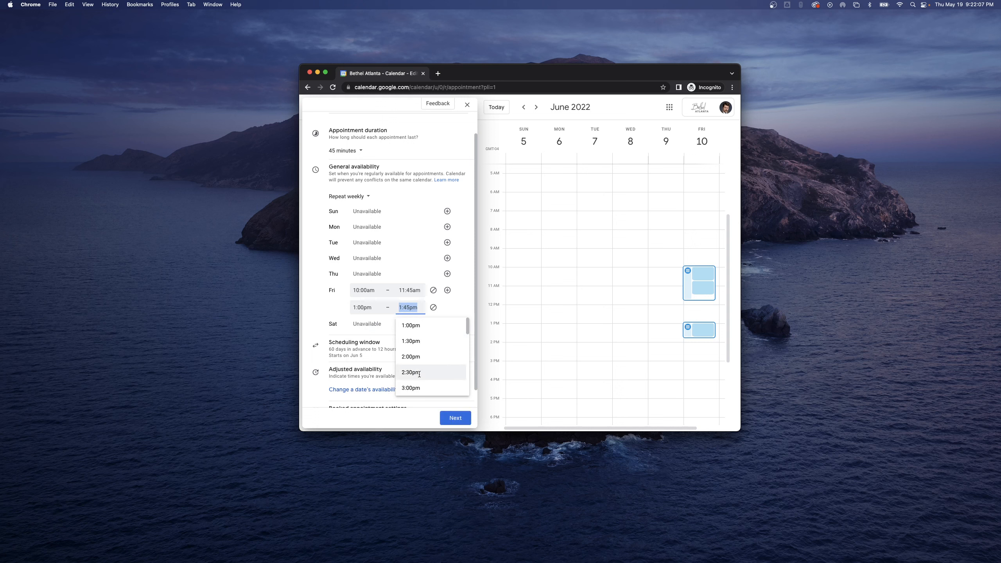
End the second Friday period at 3:45pm.
{"action": "left_click", "coordinate": [412, 388]}
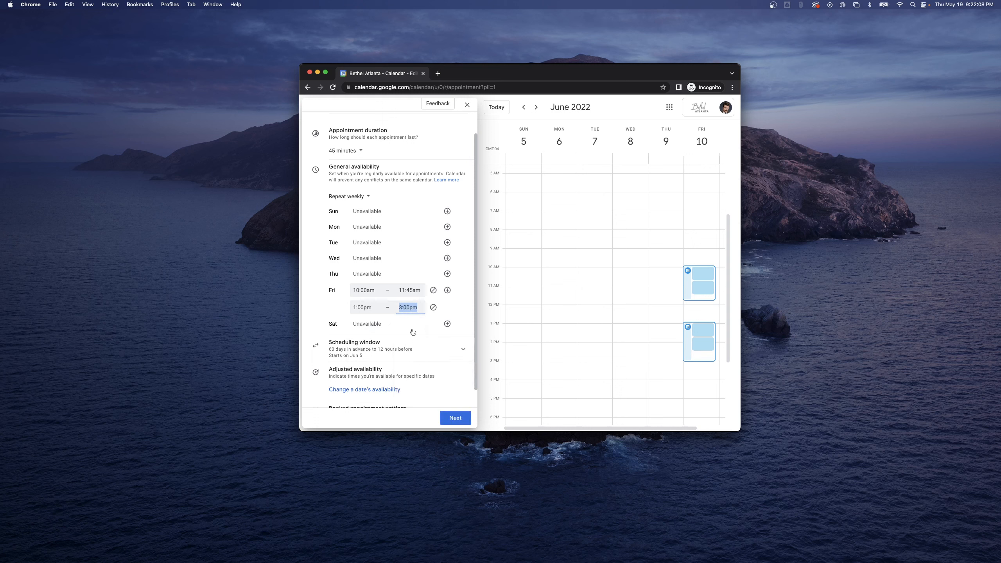
{"action": "left_click", "coordinate": [400, 308]}
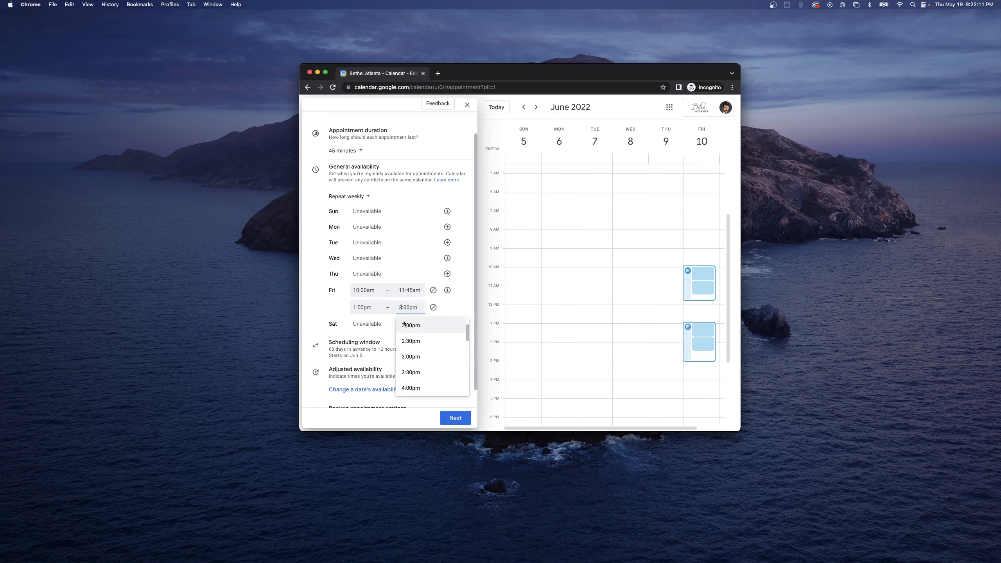
{"action": "key", "text": "BackSpace"}
{"action": "type", "text": "2"}
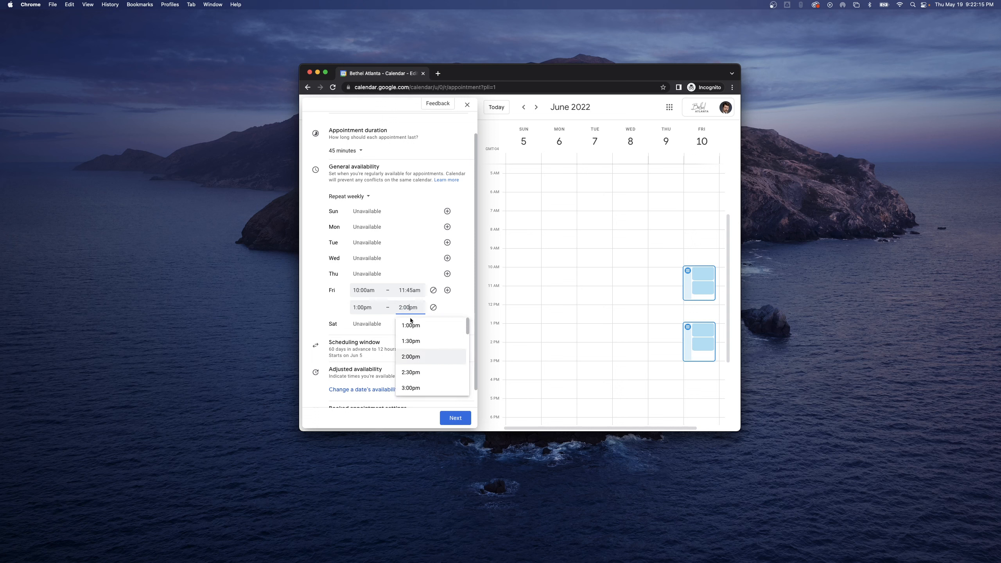
{"action": "left_click_drag", "start_coordinate": [400, 308], "coordinate": [416, 309]}
{"action": "scroll", "coordinate": [409, 338], "scroll_direction": "down", "scroll_amount": 1}
{"action": "type", "text": "3:45"}
{"action": "left_click", "coordinate": [459, 307]}
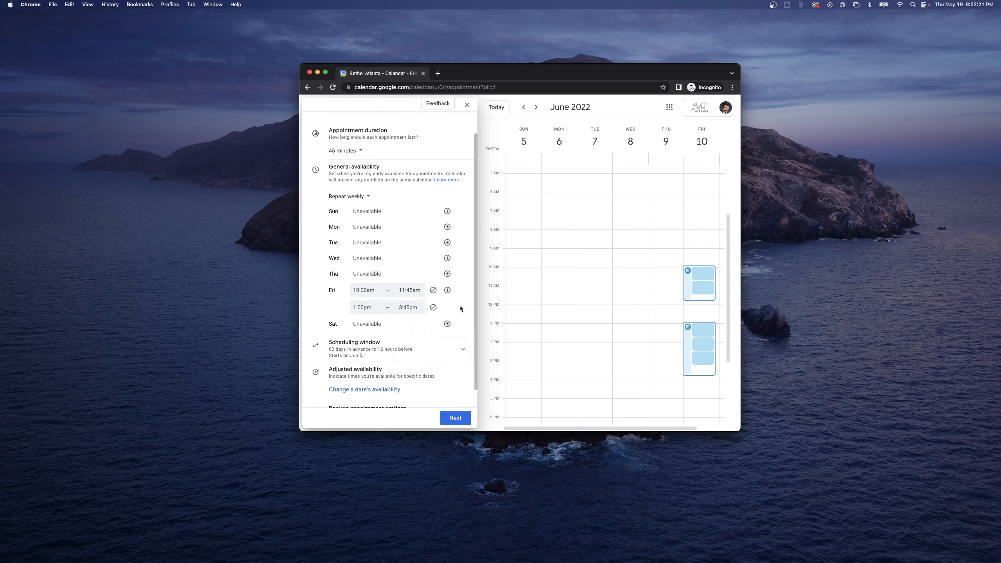
{"action": "scroll", "coordinate": [410, 316], "scroll_direction": "down", "scroll_amount": 2}
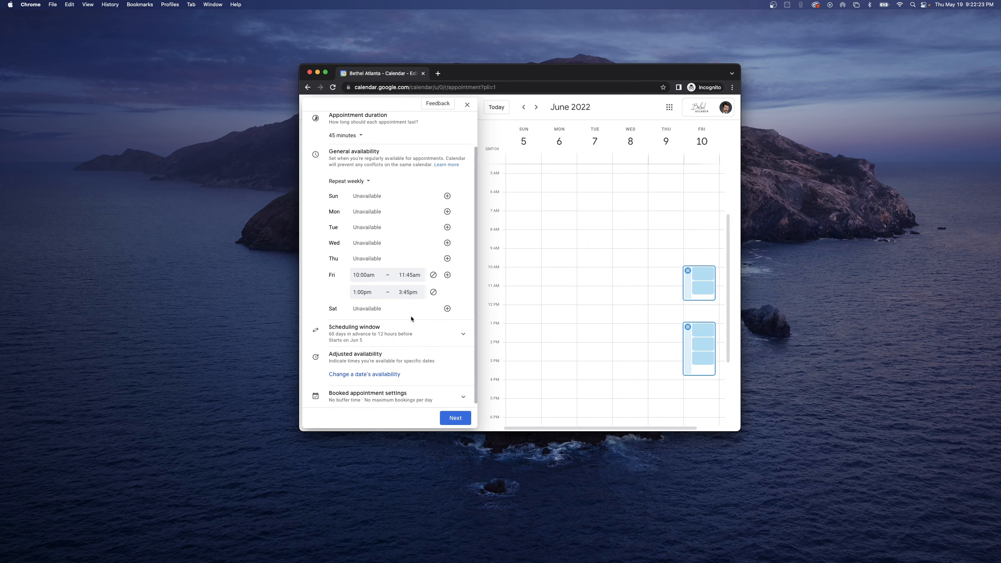
Set the scheduling window to start now and end on July 31, 2022.
{"action": "left_click", "coordinate": [384, 331]}
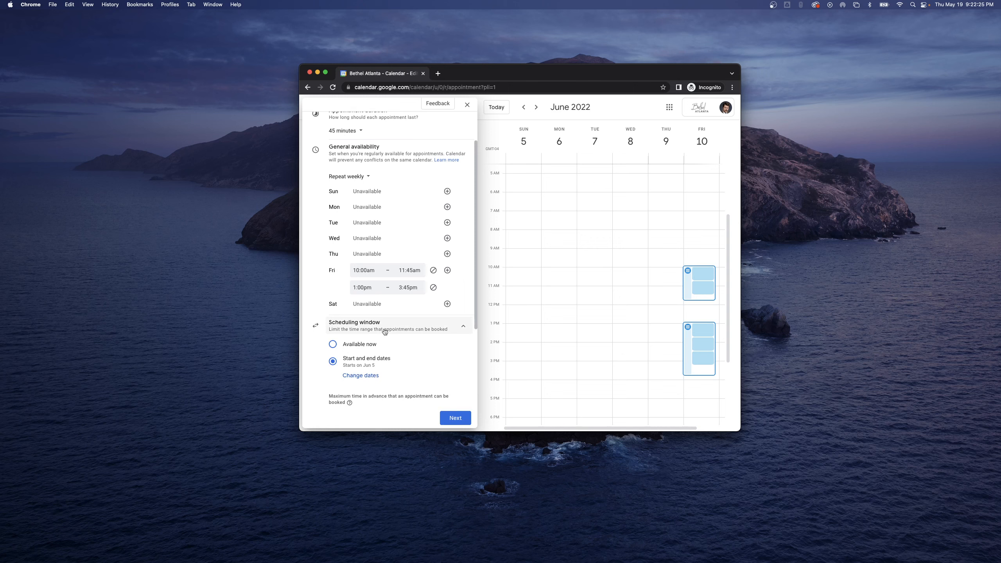
{"action": "scroll", "coordinate": [363, 347], "scroll_direction": "down", "scroll_amount": 1}
{"action": "left_click", "coordinate": [363, 352]}
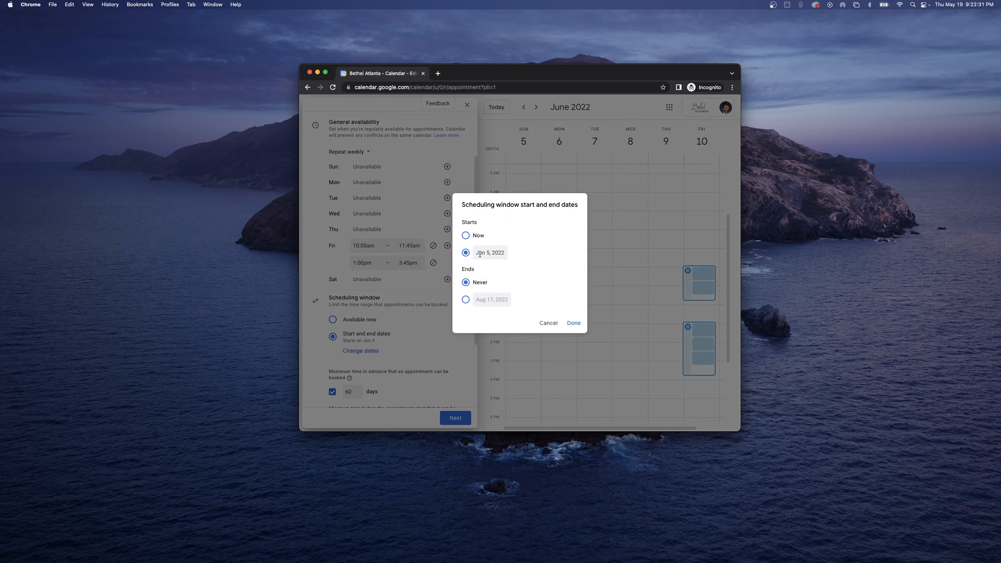
{"action": "left_click", "coordinate": [466, 235]}
{"action": "left_click", "coordinate": [465, 299]}
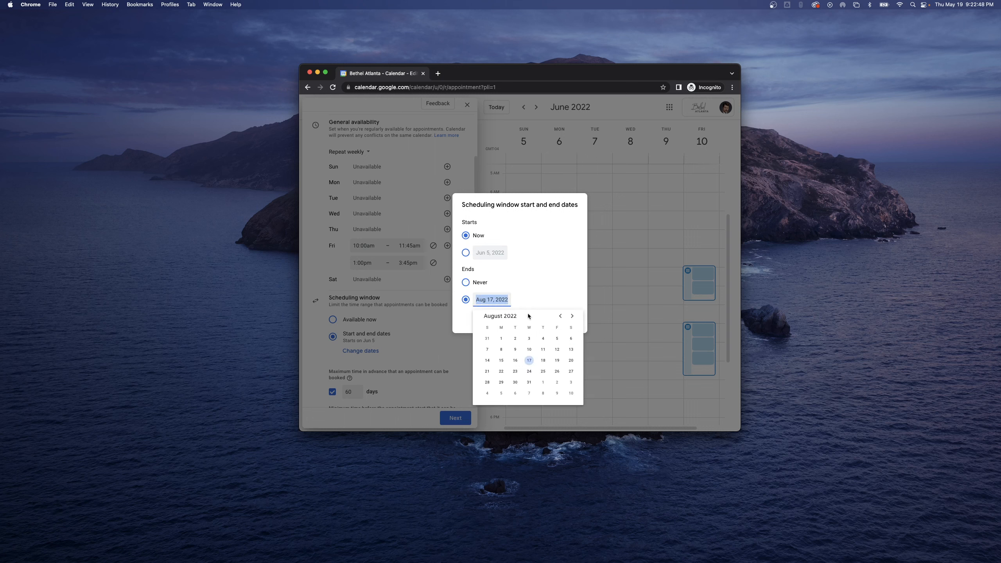
{"action": "left_click", "coordinate": [560, 316]}
{"action": "left_click", "coordinate": [486, 393]}
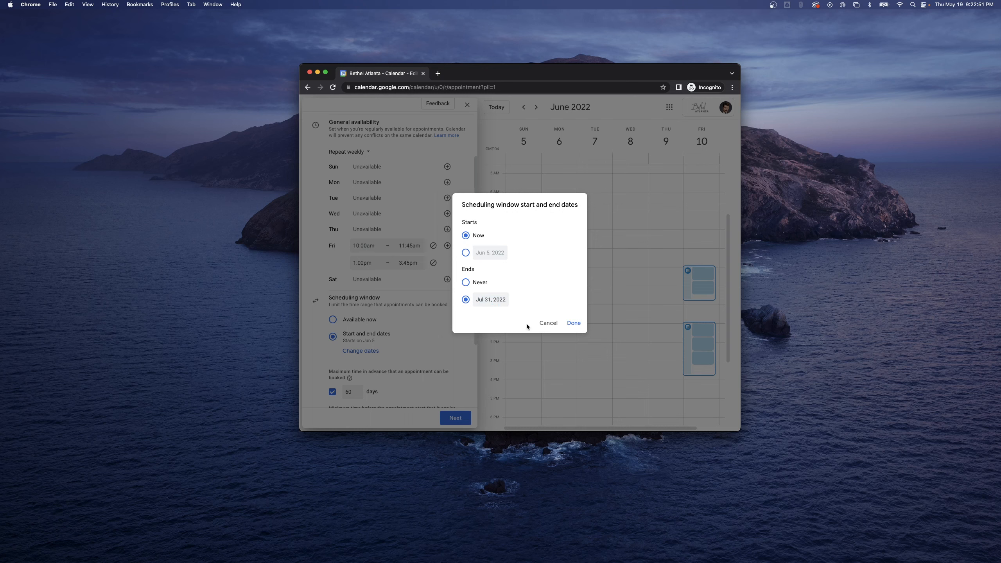
{"action": "left_click", "coordinate": [574, 322]}
{"action": "scroll", "coordinate": [411, 330], "scroll_direction": "down", "scroll_amount": 5}
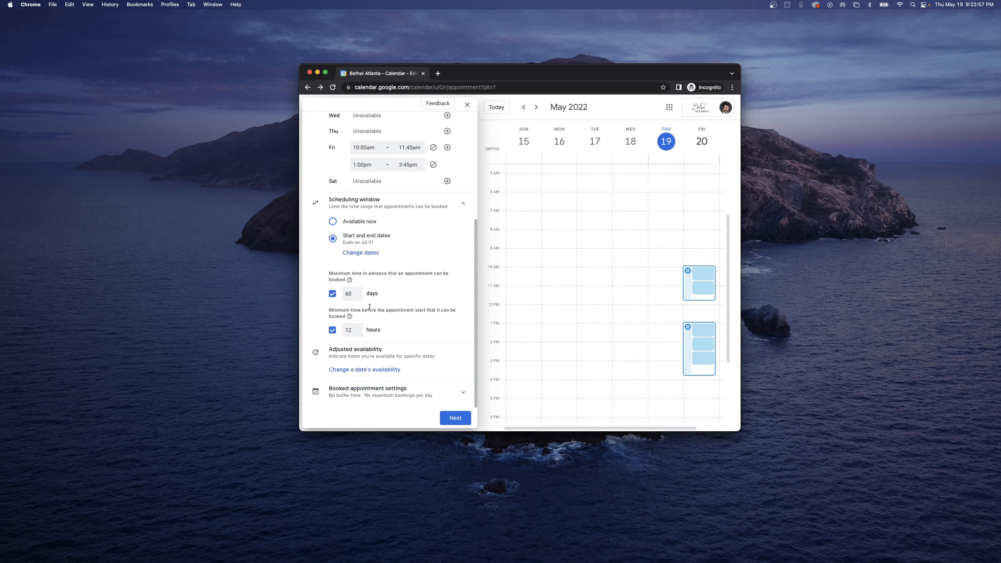
Allow bookings at most 30 days ahead with at least 2 hours' notice.
{"action": "left_click", "coordinate": [352, 294]}
{"action": "left_click_drag", "start_coordinate": [352, 294], "coordinate": [345, 295]}
{"action": "type", "text": "30"}
{"action": "left_click", "coordinate": [347, 331]}
{"action": "double_click", "coordinate": [349, 331]}
{"action": "type", "text": "2"}
{"action": "left_click", "coordinate": [418, 330]}
Add a May 20 date-specific availability exception, then remove it.
{"action": "left_click", "coordinate": [389, 372]}
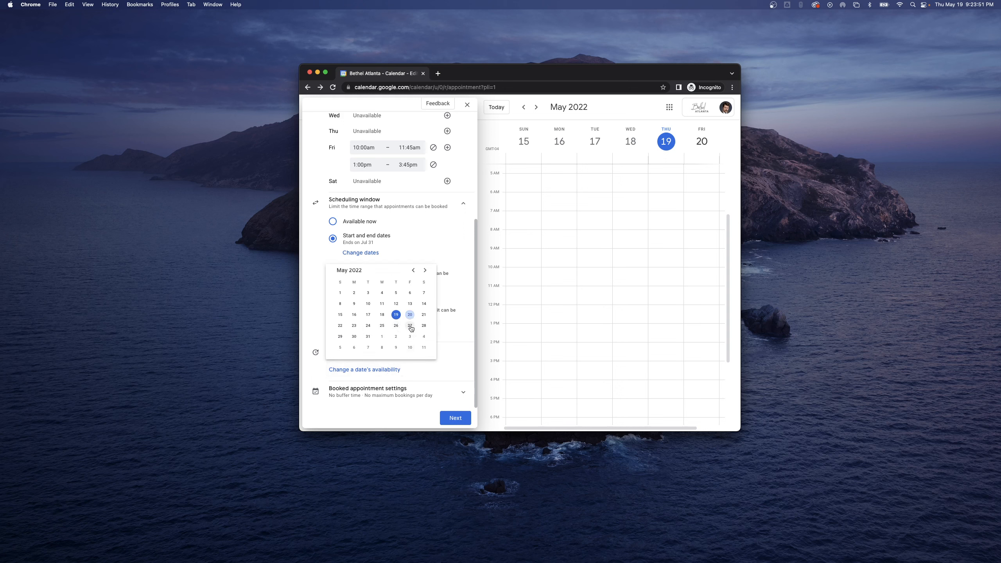
{"action": "left_click", "coordinate": [425, 271]}
{"action": "left_click", "coordinate": [414, 271]}
{"action": "left_click", "coordinate": [409, 314]}
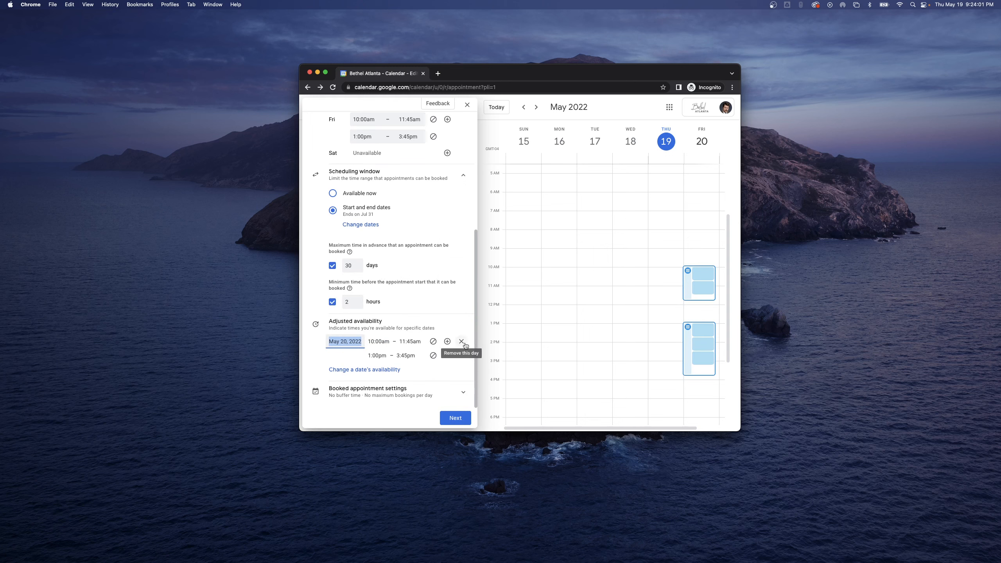
{"action": "left_click", "coordinate": [462, 342]}
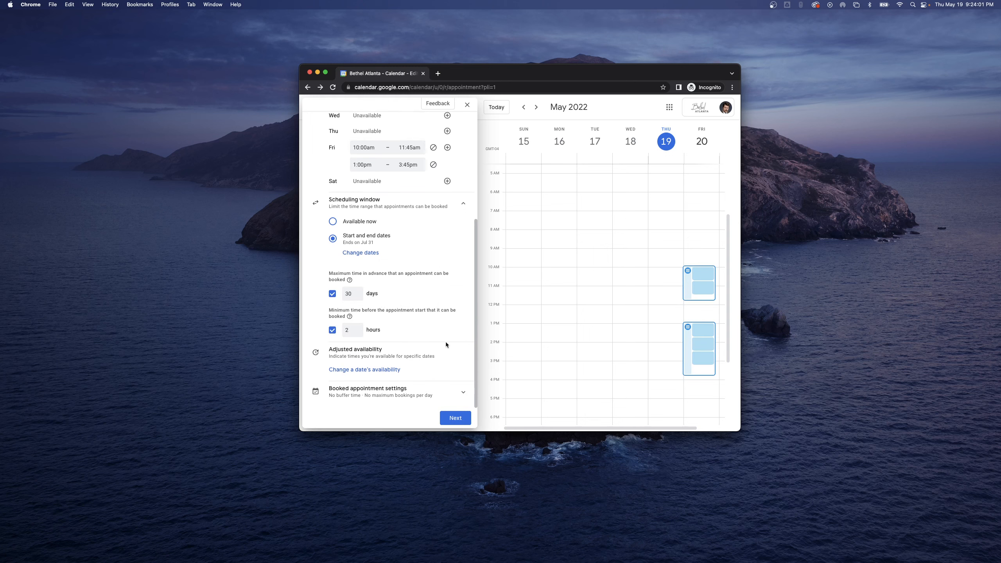
Turn on a 15-minute buffer time between booked appointments.
{"action": "left_click", "coordinate": [384, 391]}
{"action": "scroll", "coordinate": [385, 392], "scroll_direction": "down", "scroll_amount": 2}
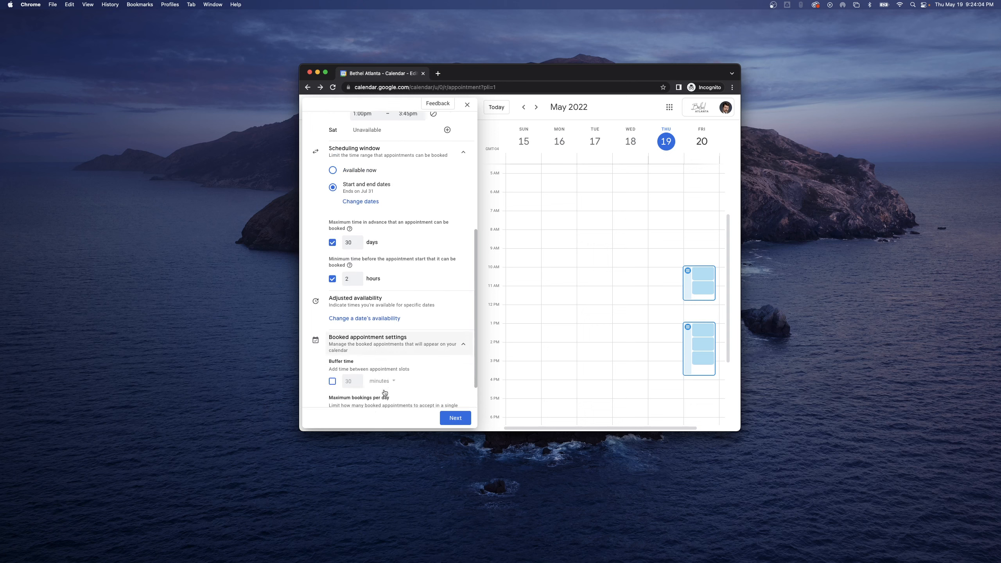
{"action": "left_click", "coordinate": [332, 381]}
{"action": "scroll", "coordinate": [359, 370], "scroll_direction": "down", "scroll_amount": 1}
{"action": "scroll", "coordinate": [359, 371], "scroll_direction": "down", "scroll_amount": 1}
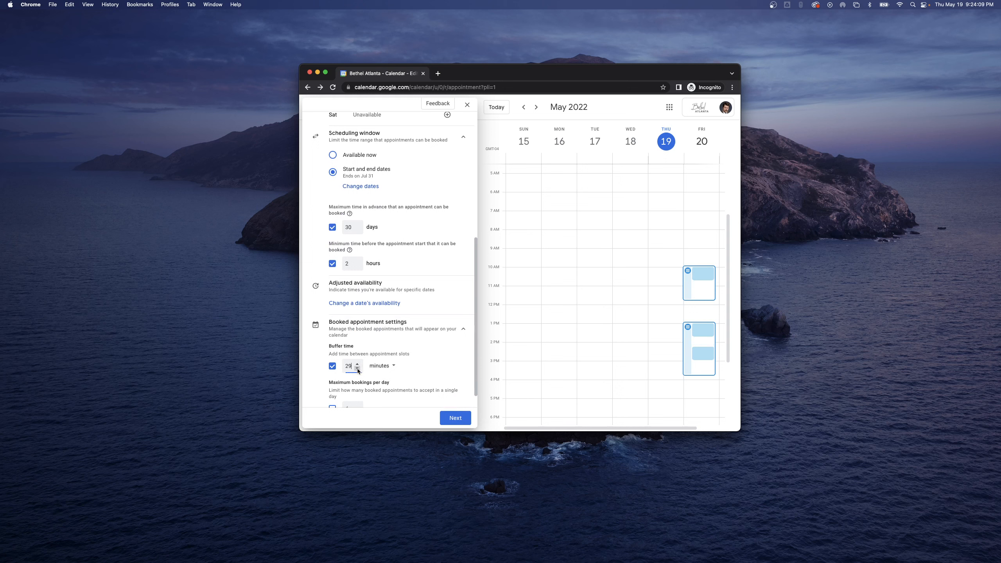
{"action": "left_click", "coordinate": [357, 369]}
{"action": "left_click", "coordinate": [357, 369]}
{"action": "left_click", "coordinate": [357, 369]}
{"action": "left_click", "coordinate": [439, 364]}
{"action": "left_click", "coordinate": [357, 369]}
{"action": "left_click", "coordinate": [357, 369]}
{"action": "left_click", "coordinate": [357, 369]}
{"action": "left_click", "coordinate": [357, 368]}
{"action": "left_click", "coordinate": [358, 368]}
{"action": "left_click", "coordinate": [430, 361]}
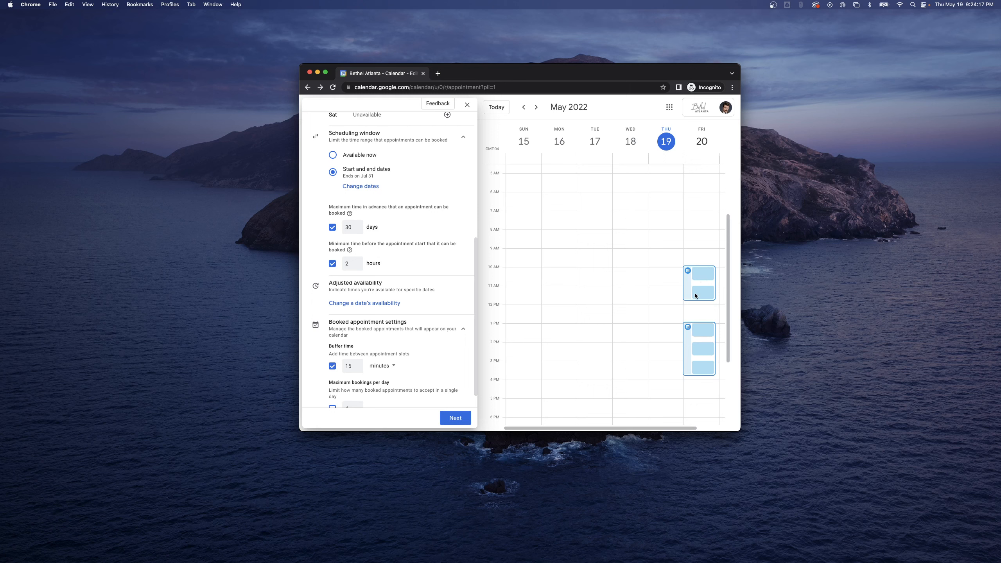
{"action": "scroll", "coordinate": [421, 356], "scroll_direction": "down", "scroll_amount": 1}
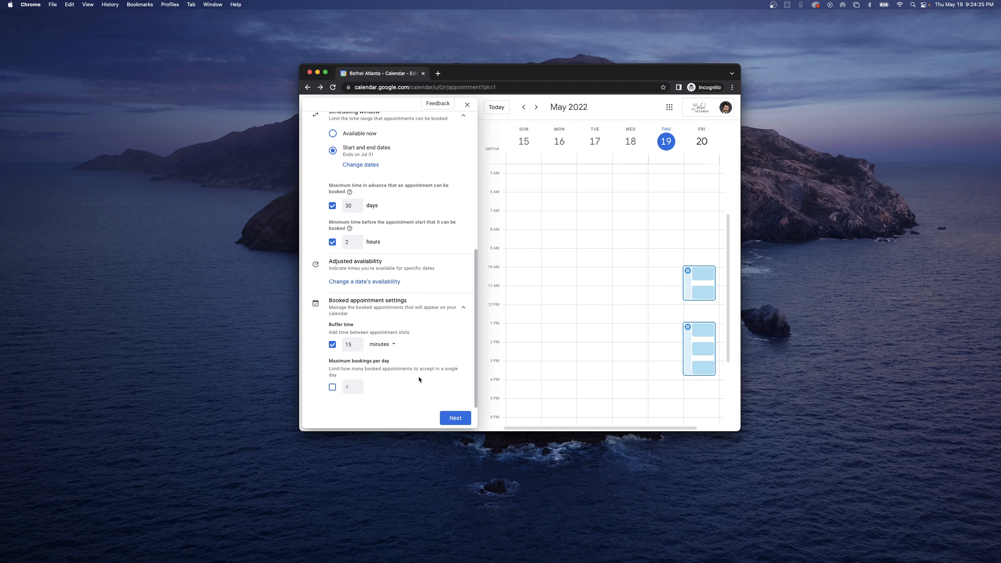
{"action": "scroll", "coordinate": [437, 331], "scroll_direction": "up", "scroll_amount": 10}
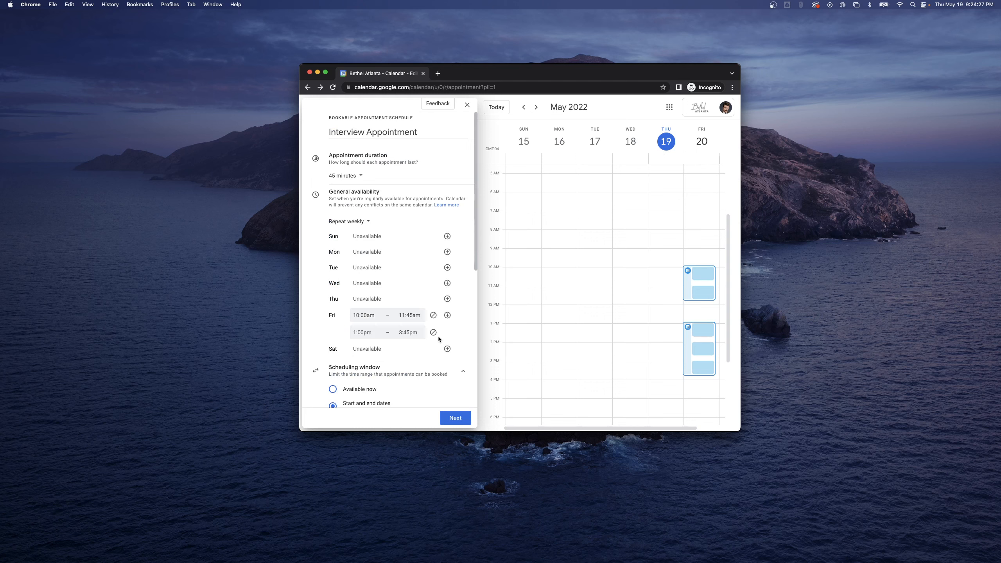
{"action": "scroll", "coordinate": [439, 341], "scroll_direction": "down", "scroll_amount": 9}
Make the booking page an in-person meeting at the suggested Tyrone, GA address.
{"action": "left_click", "coordinate": [455, 418]}
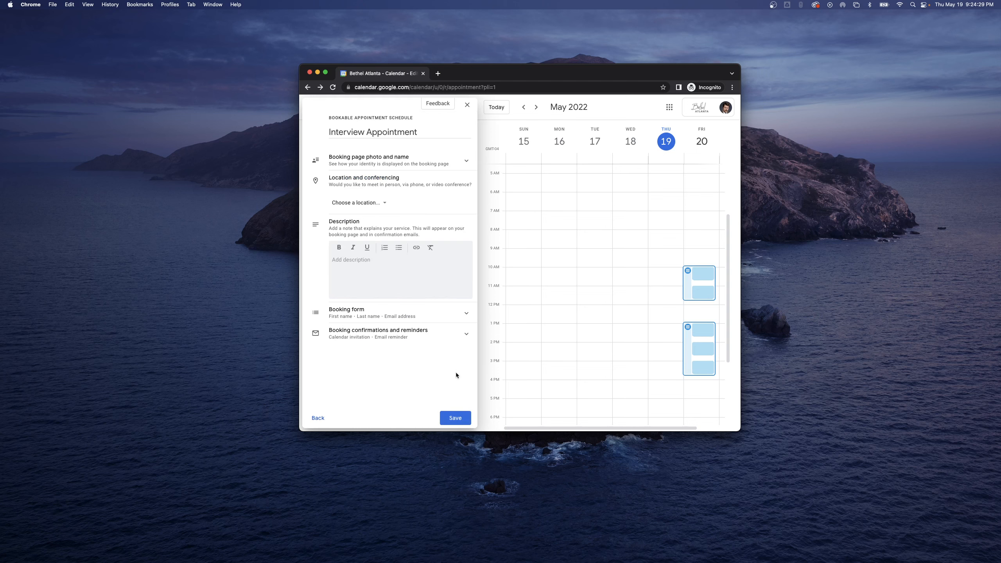
{"action": "left_click", "coordinate": [367, 203]}
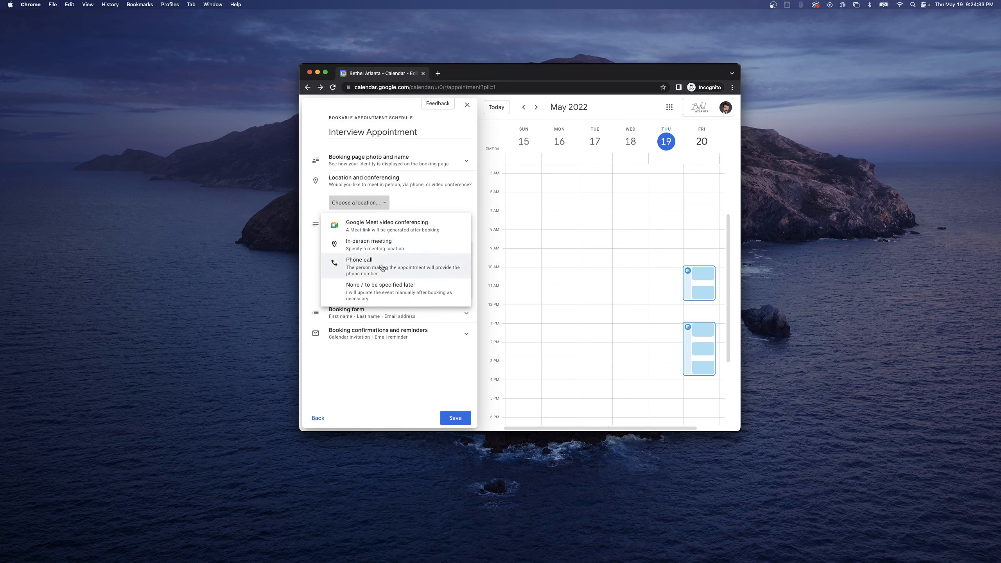
{"action": "left_click", "coordinate": [434, 243]}
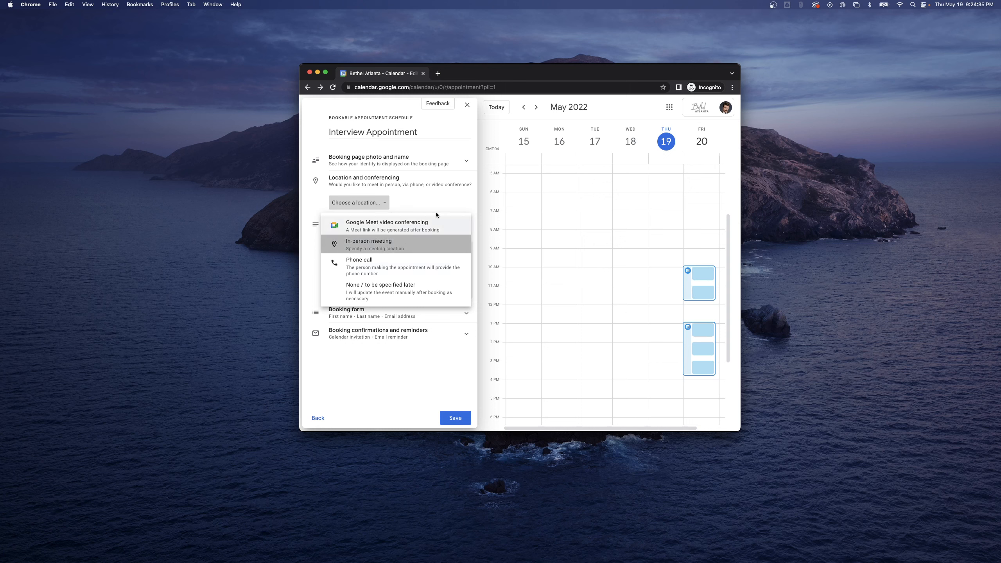
{"action": "left_click", "coordinate": [404, 224]}
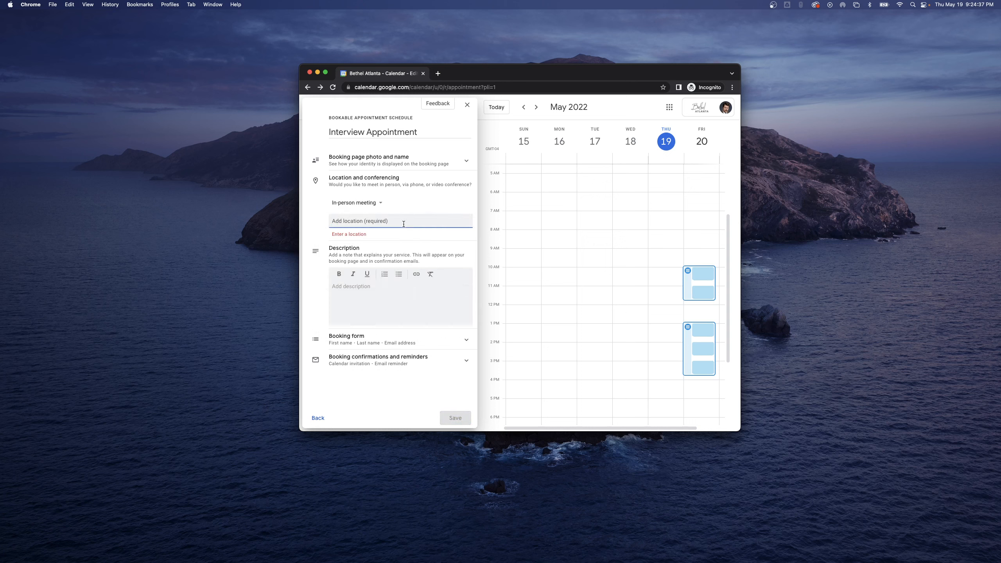
{"action": "type", "text": "9"}
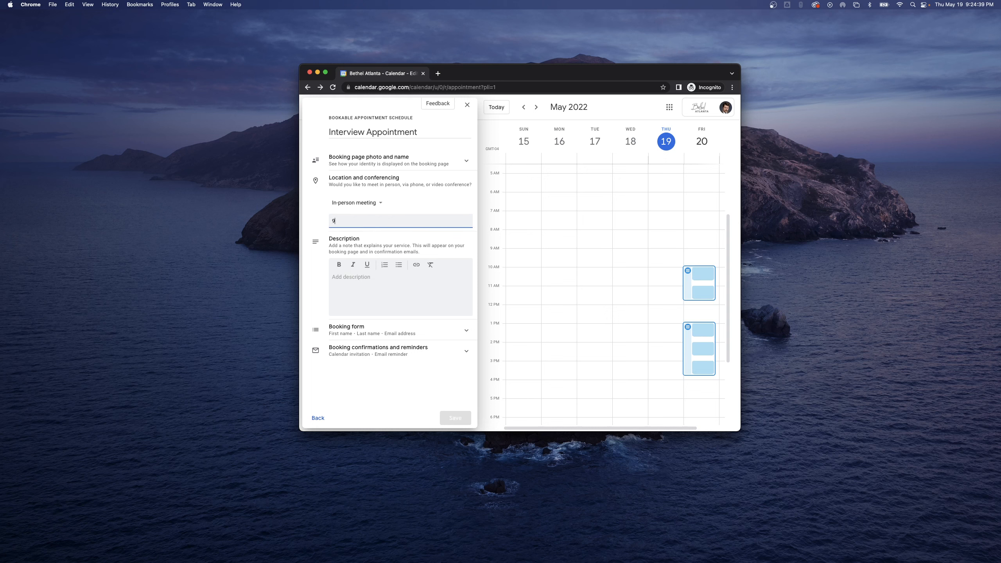
{"action": "type", "text": "26 T"}
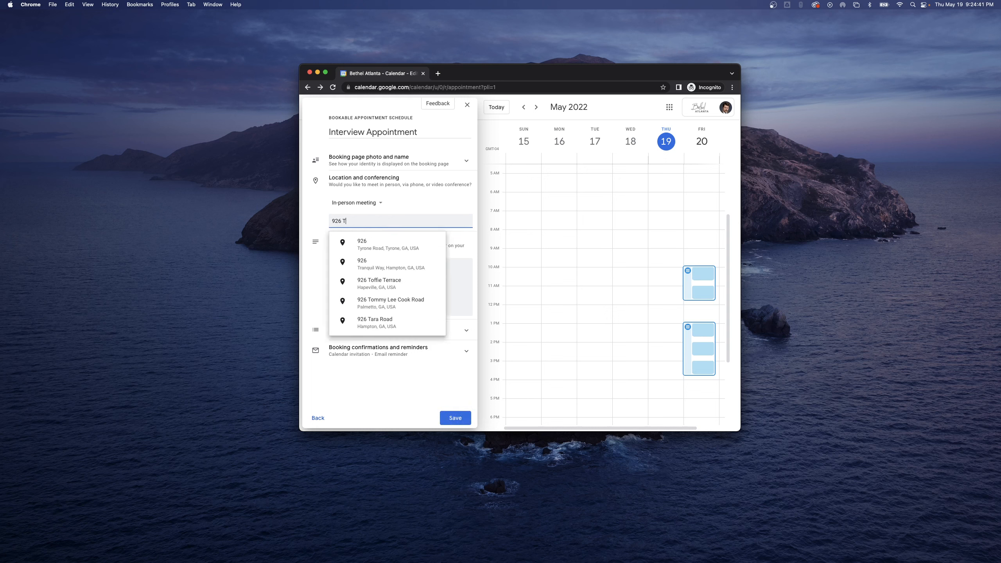
{"action": "left_click", "coordinate": [411, 245]}
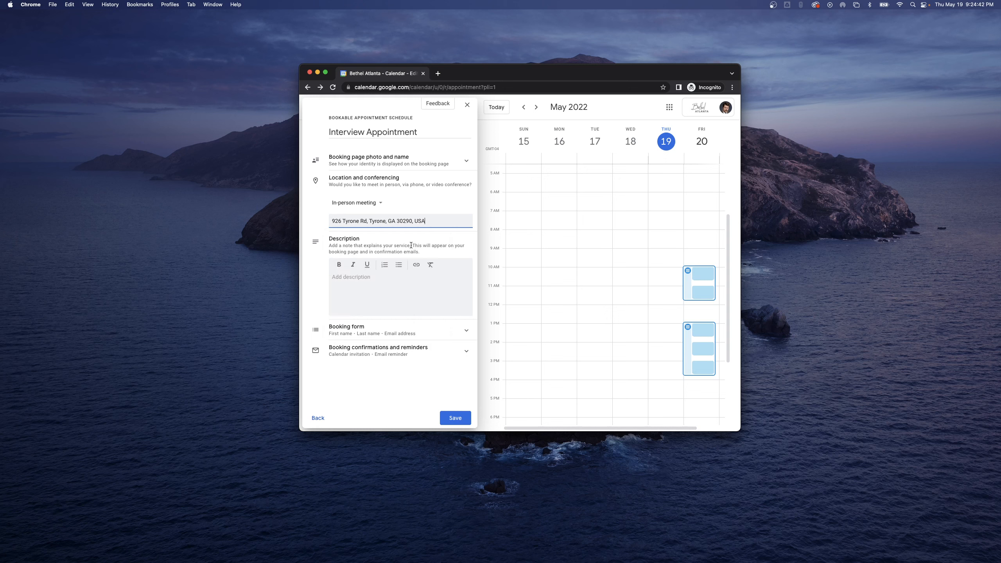
{"action": "left_click", "coordinate": [436, 210]}
Add the description 'Interviewing for Bethel Atlanta Counselor' and expand the booking form fields.
{"action": "left_click", "coordinate": [376, 280]}
{"action": "type", "text": "Interviewing for"}
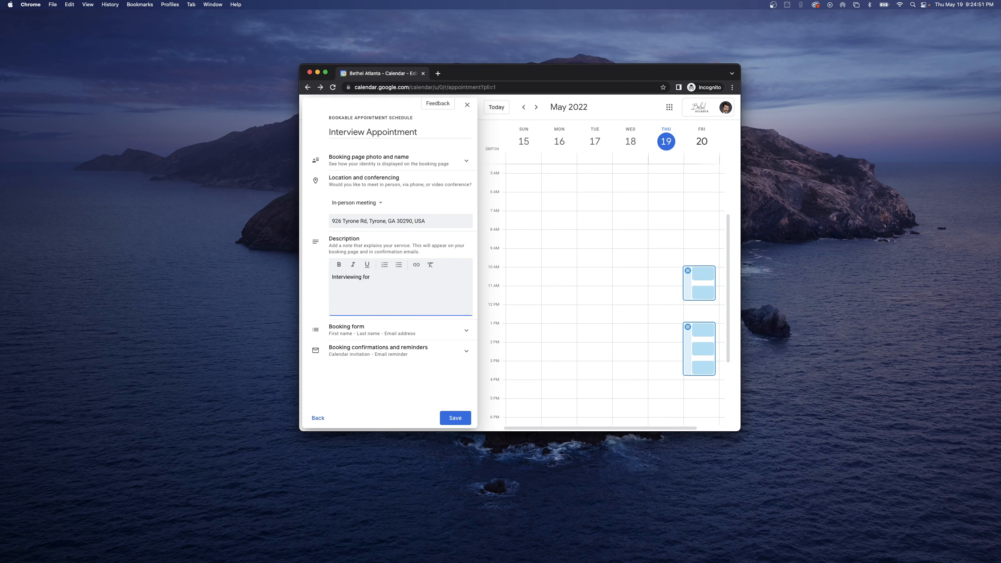
{"action": "type", "text": " Counselin"}
{"action": "key", "text": "BackSpace"}
{"action": "key", "text": "BackSpace"}
{"action": "key", "text": "BackSpace"}
{"action": "key", "text": "BackSpace"}
{"action": "key", "text": "BackSpace"}
{"action": "type", "text": "Bethel Atlanta Counsel"}
{"action": "left_click", "coordinate": [375, 335]}
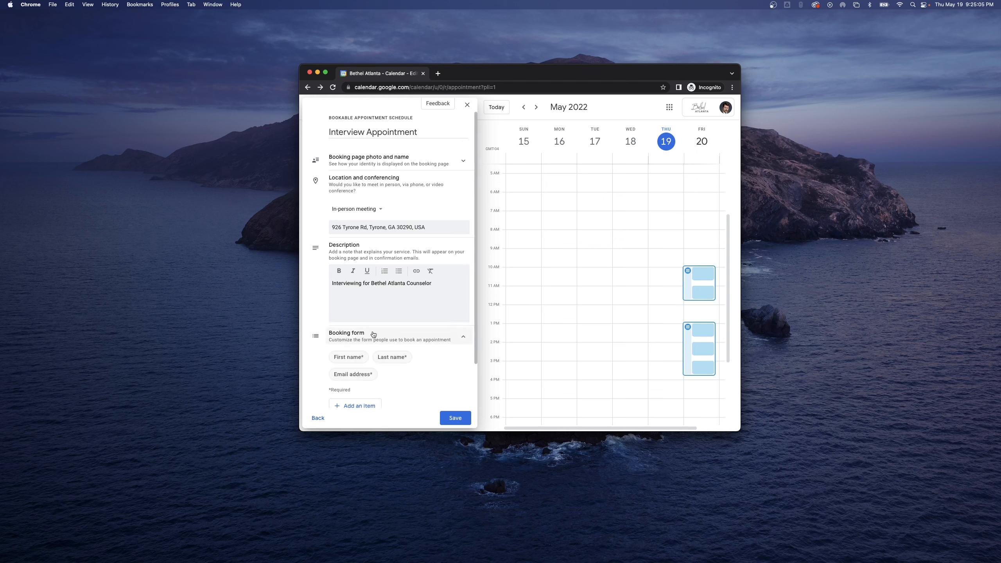
Add a required Phone number field to the interview booking form.
{"action": "scroll", "coordinate": [382, 362], "scroll_direction": "down", "scroll_amount": 2}
{"action": "left_click", "coordinate": [355, 354]}
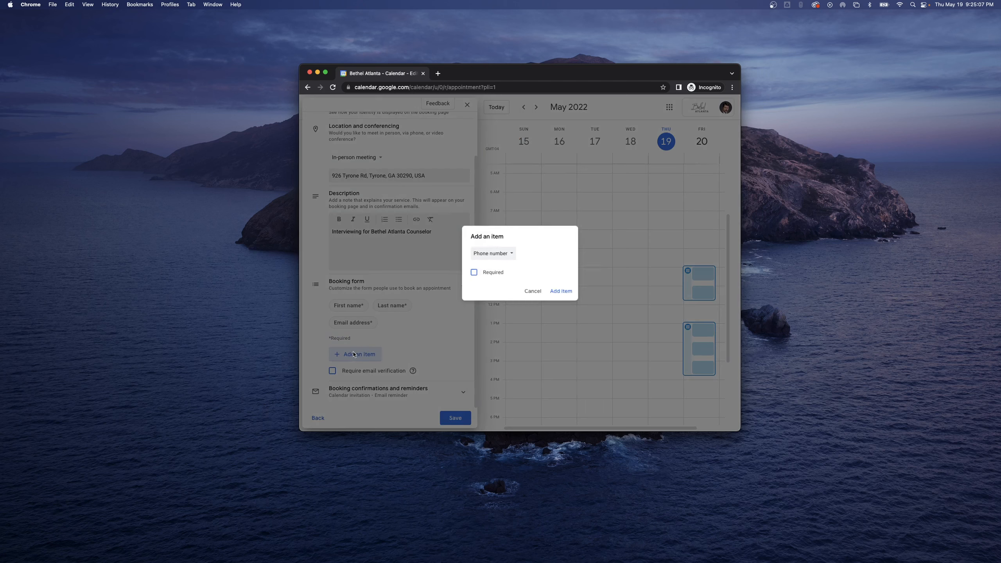
{"action": "left_click", "coordinate": [470, 274]}
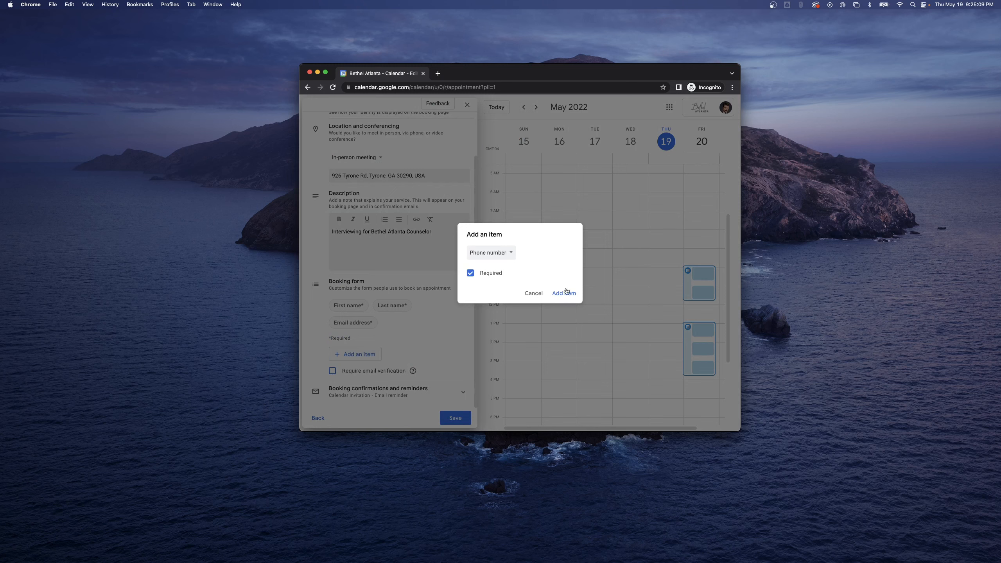
{"action": "left_click", "coordinate": [564, 293]}
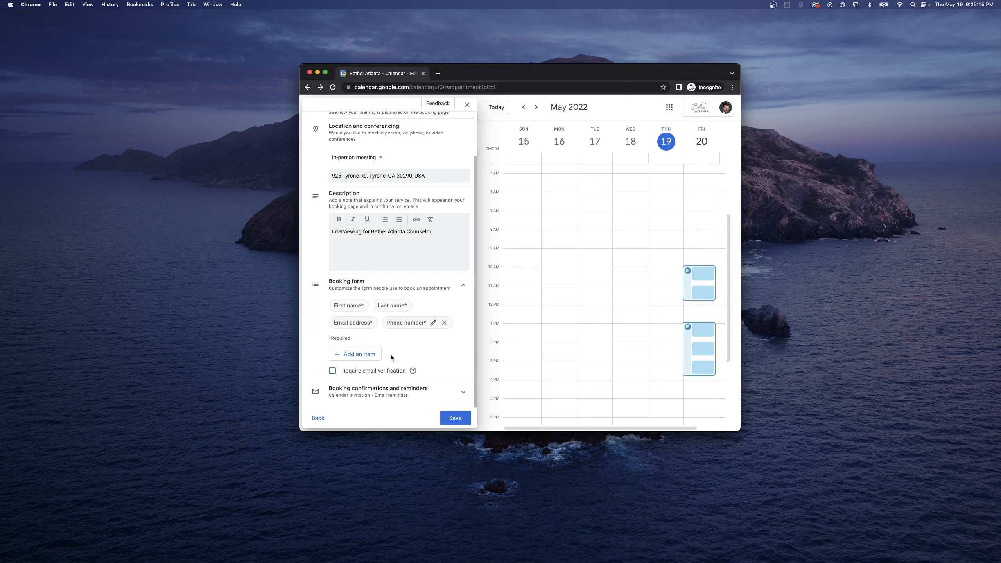
Add 15-minute and 1-hour email reminders alongside the 1-day one, then save.
{"action": "left_click", "coordinate": [402, 391]}
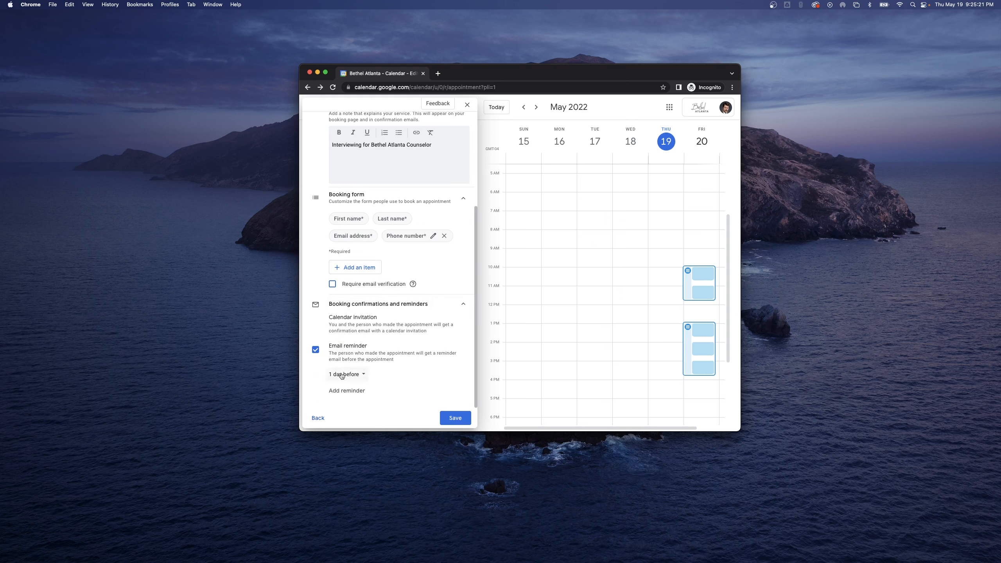
{"action": "left_click", "coordinate": [343, 391]}
{"action": "left_click", "coordinate": [354, 373]}
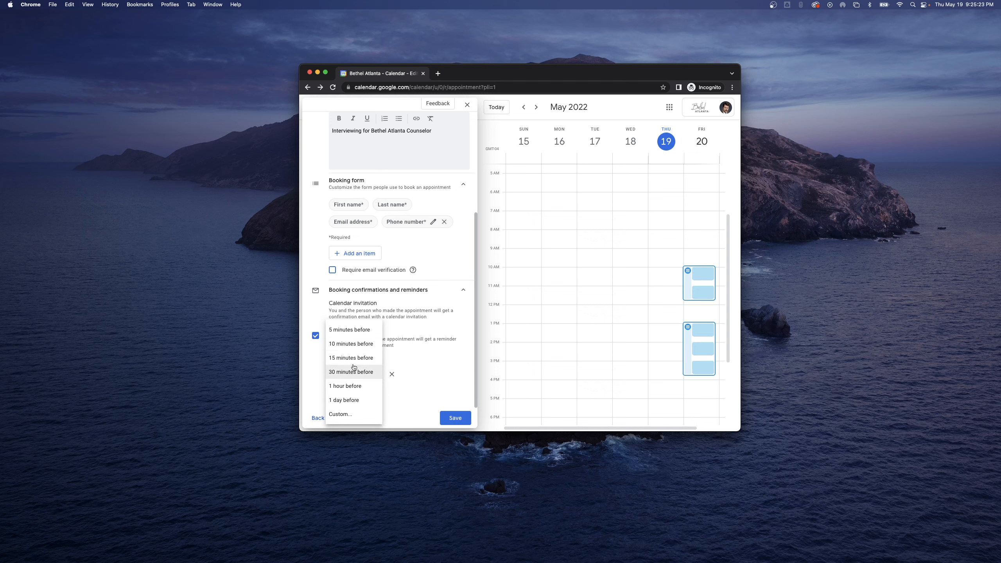
{"action": "left_click", "coordinate": [359, 362]}
{"action": "left_click", "coordinate": [355, 390]}
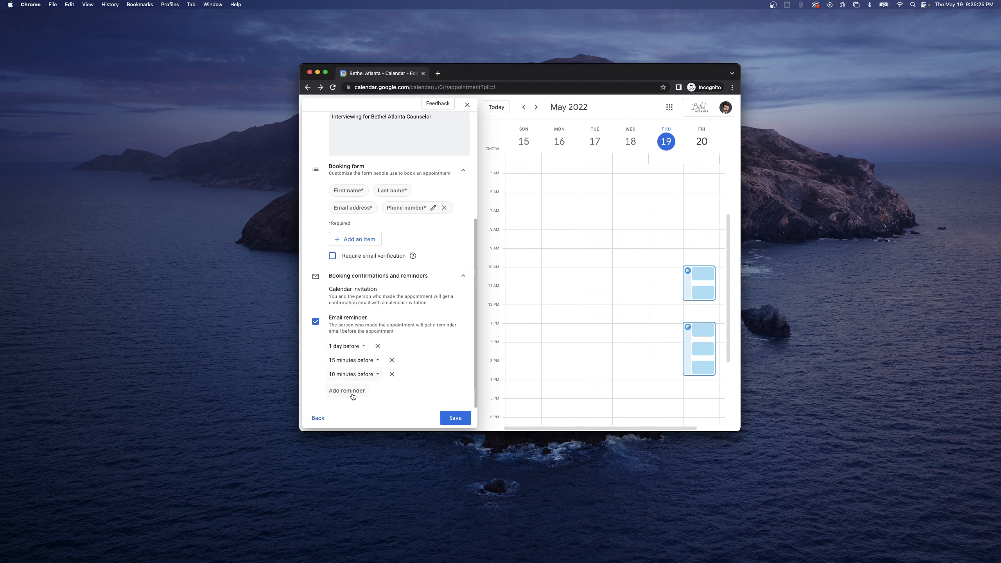
{"action": "left_click", "coordinate": [353, 375]}
{"action": "left_click", "coordinate": [353, 386]}
{"action": "left_click", "coordinate": [456, 417]}
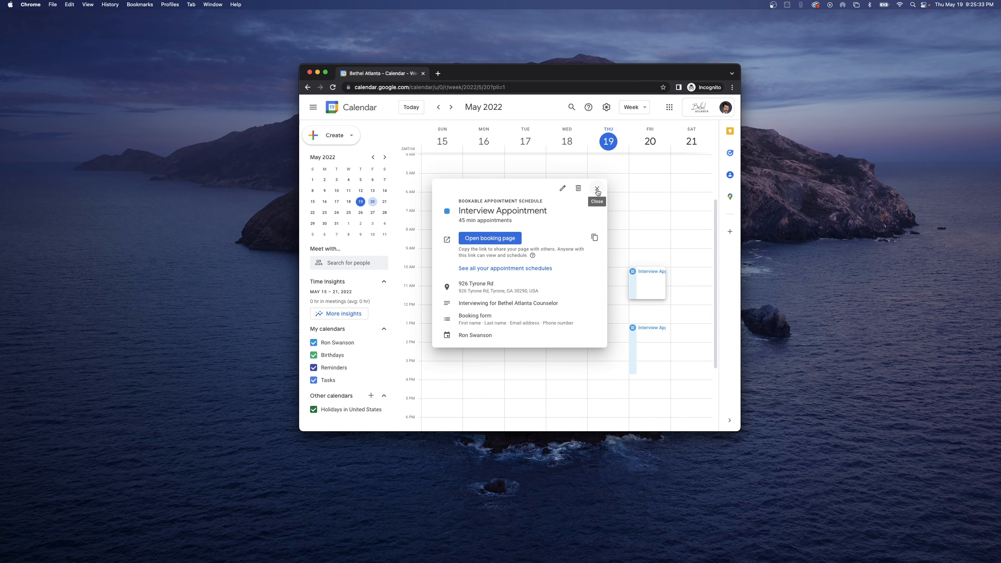
Open the Interview Appointment public booking page, compare May, June and July slots, then return to the calendar.
{"action": "left_click", "coordinate": [502, 239]}
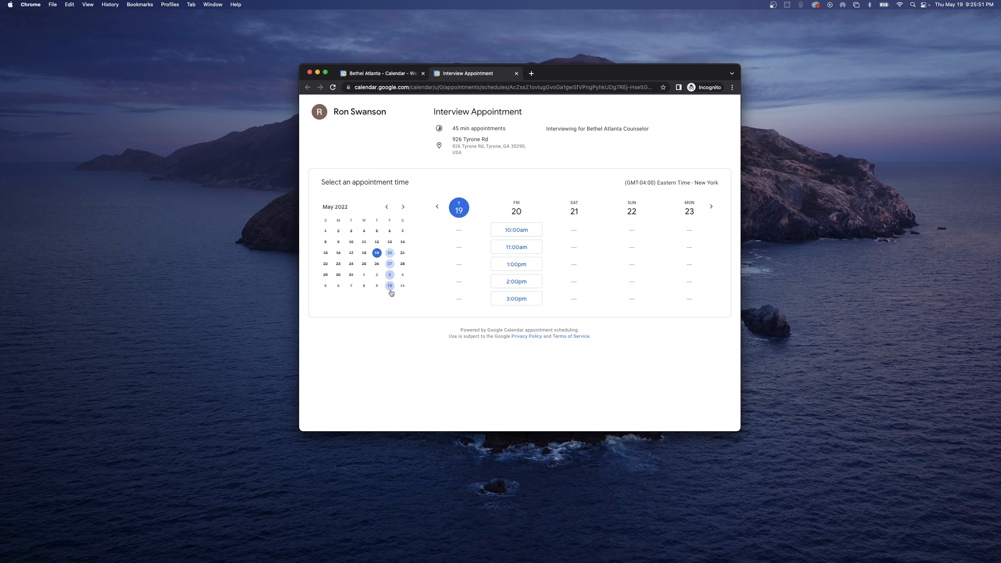
{"action": "left_click", "coordinate": [402, 207]}
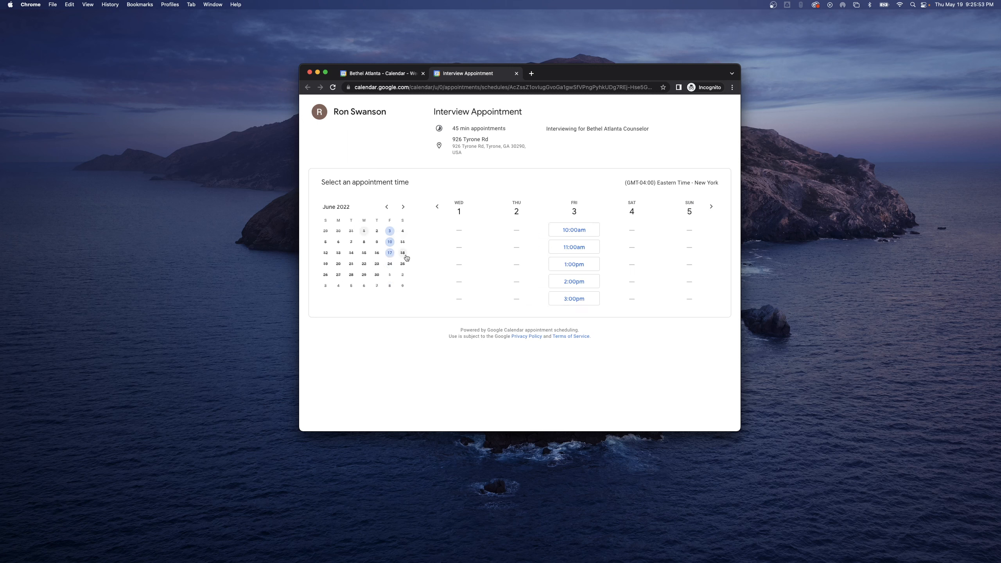
{"action": "left_click", "coordinate": [388, 208]}
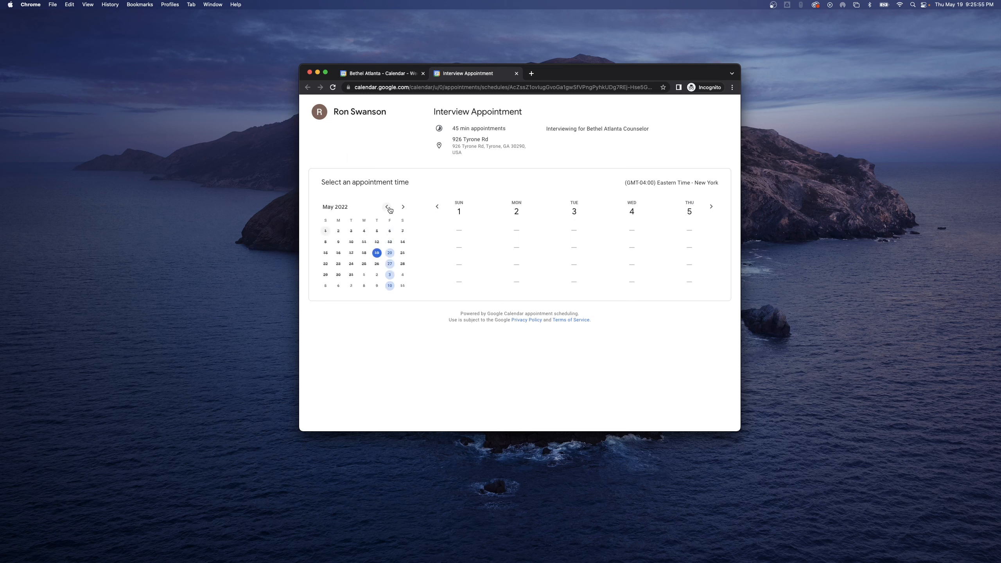
{"action": "left_click", "coordinate": [404, 208]}
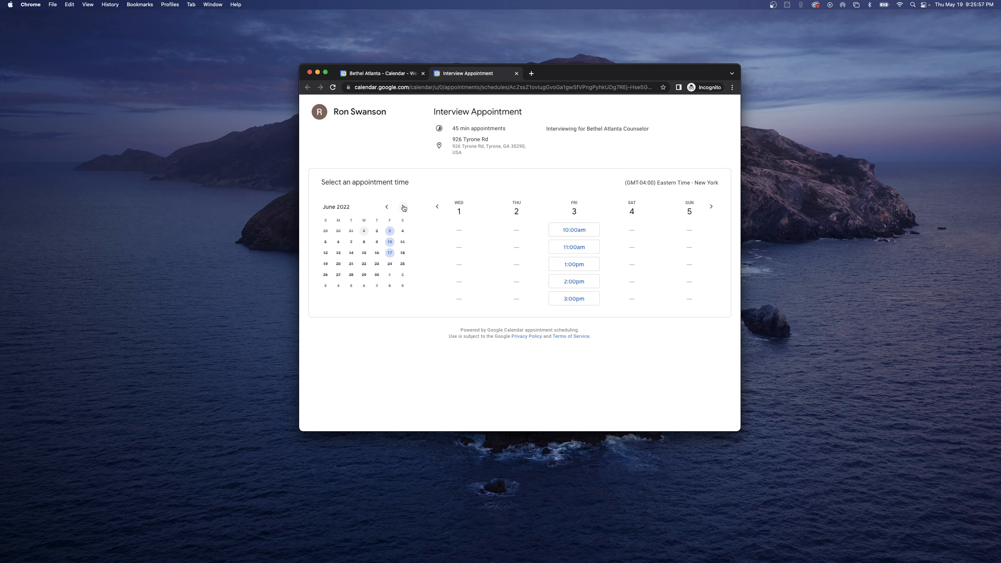
{"action": "left_click", "coordinate": [387, 206]}
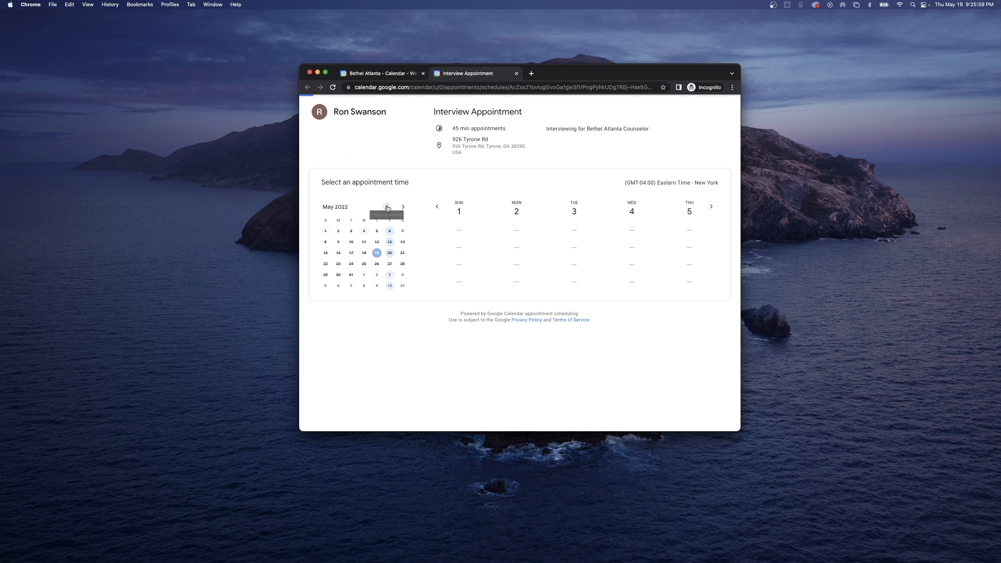
{"action": "left_click", "coordinate": [402, 208]}
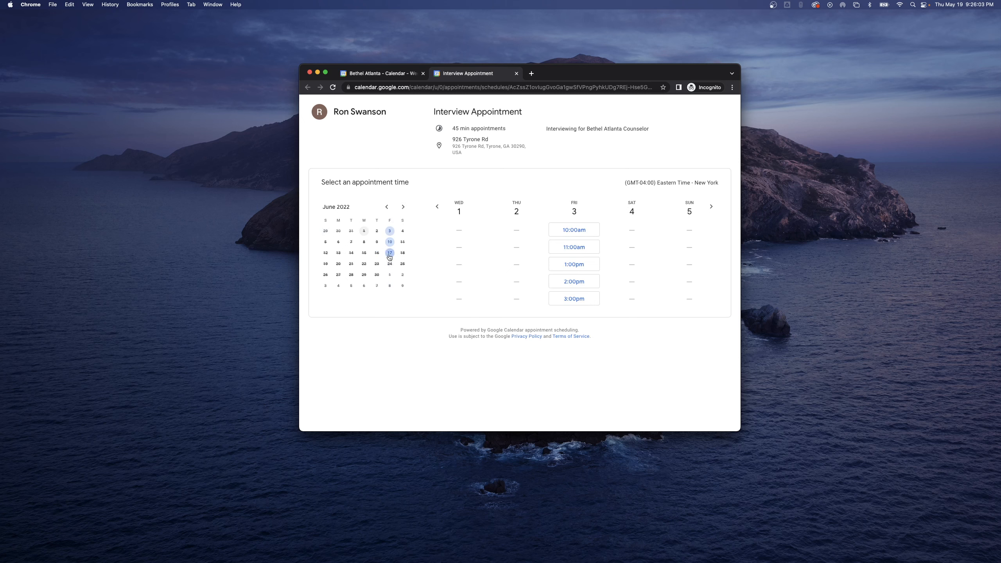
{"action": "left_click", "coordinate": [387, 207]}
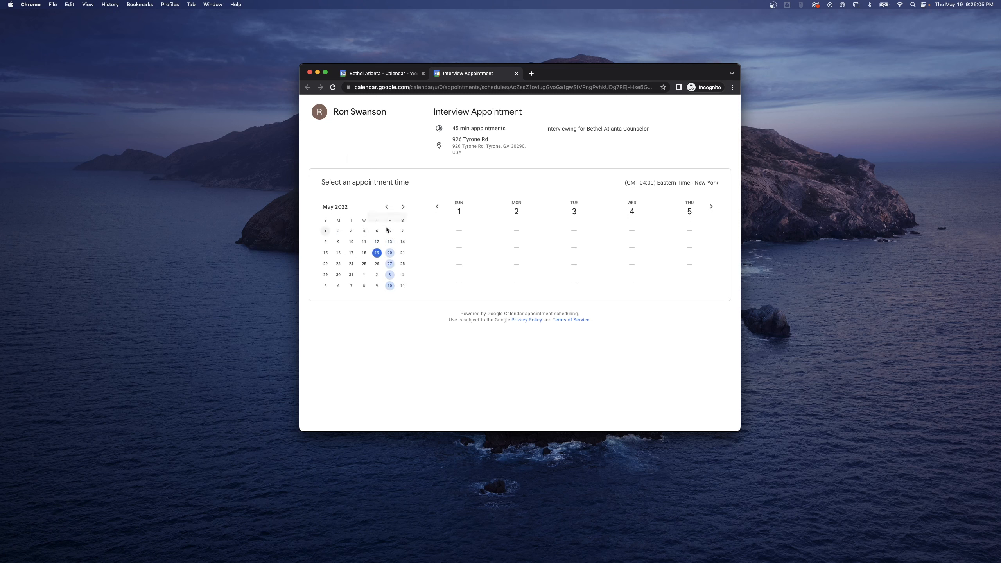
{"action": "left_click", "coordinate": [403, 209]}
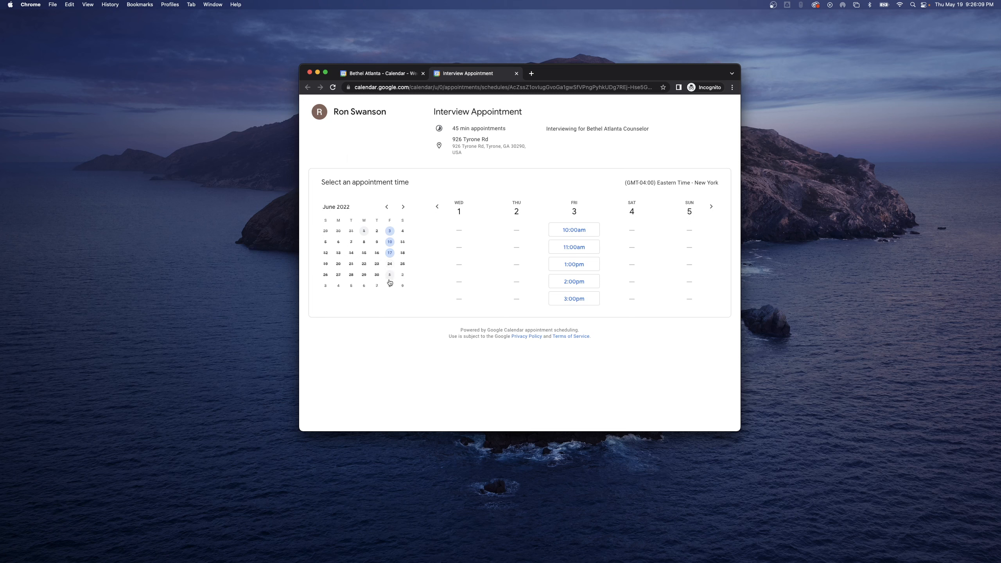
{"action": "left_click", "coordinate": [403, 209]}
{"action": "left_click", "coordinate": [389, 209]}
{"action": "left_click", "coordinate": [386, 207]}
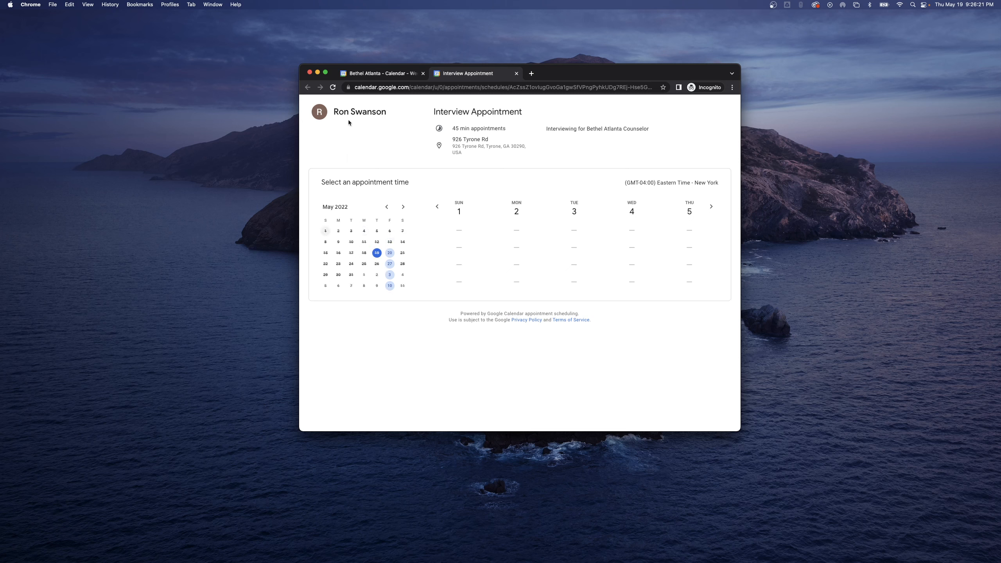
{"action": "left_click", "coordinate": [391, 73]}
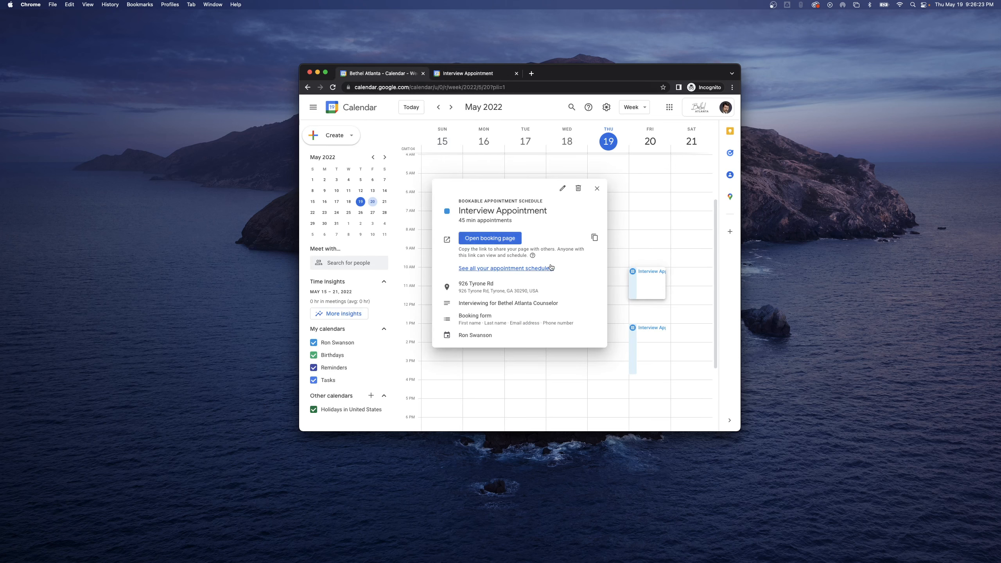
Close the Interview Appointment details and discard the accidental new event draft.
{"action": "left_click", "coordinate": [597, 188]}
{"action": "left_click", "coordinate": [573, 342]}
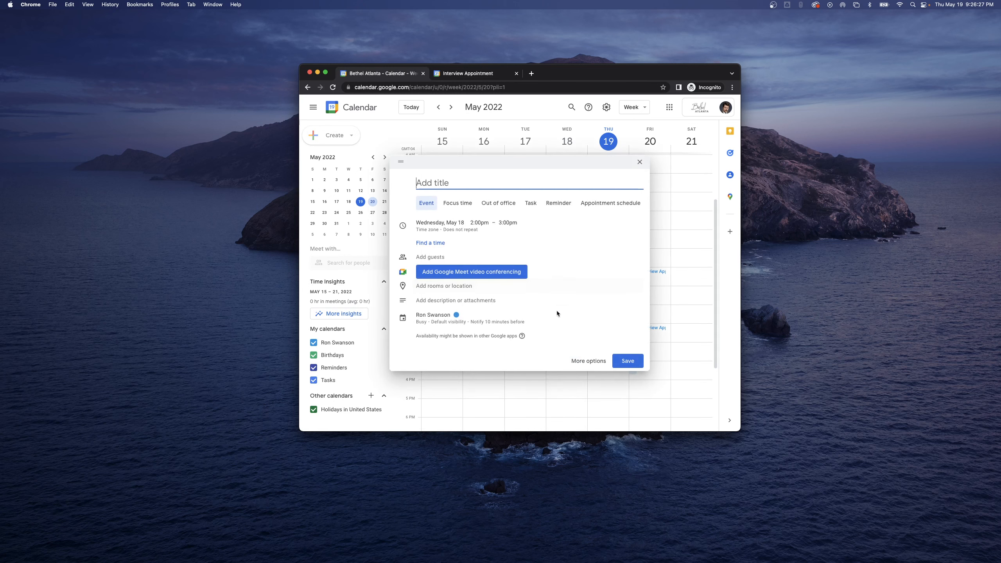
{"action": "left_click", "coordinate": [640, 161]}
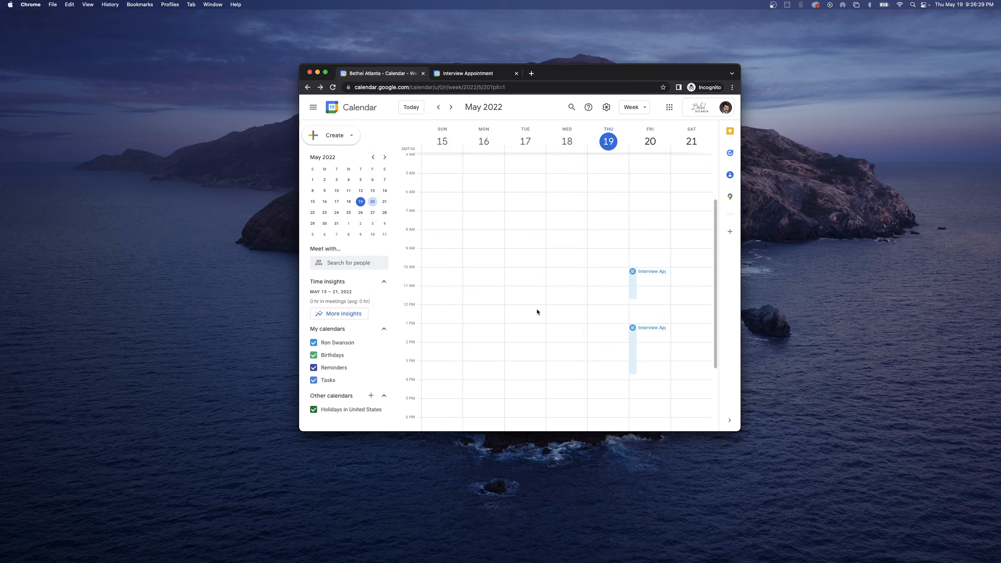
Go to the week of May 22–28 and open the Counseling Appointment booking page in a new tab.
{"action": "left_click", "coordinate": [360, 212]}
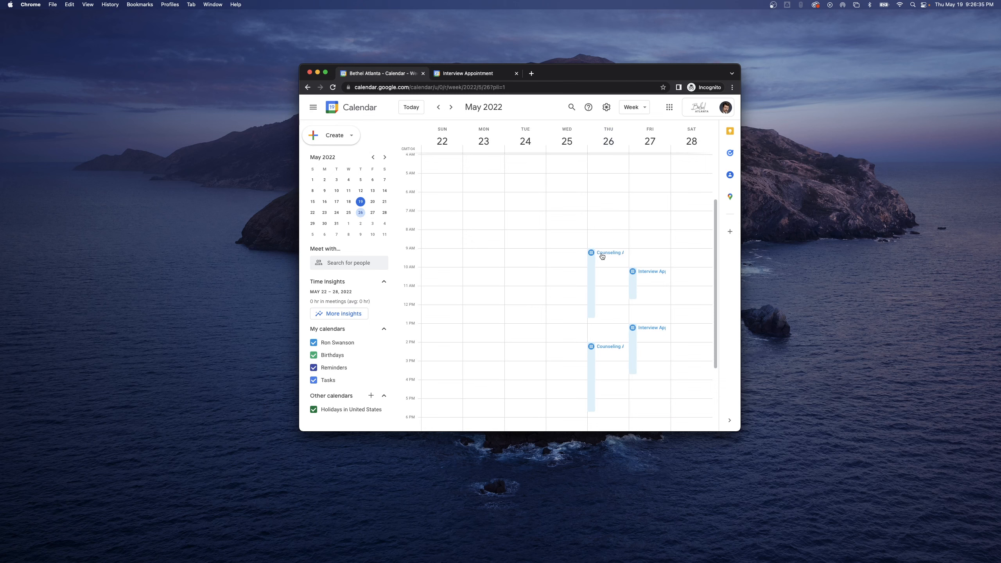
{"action": "left_click", "coordinate": [438, 107]}
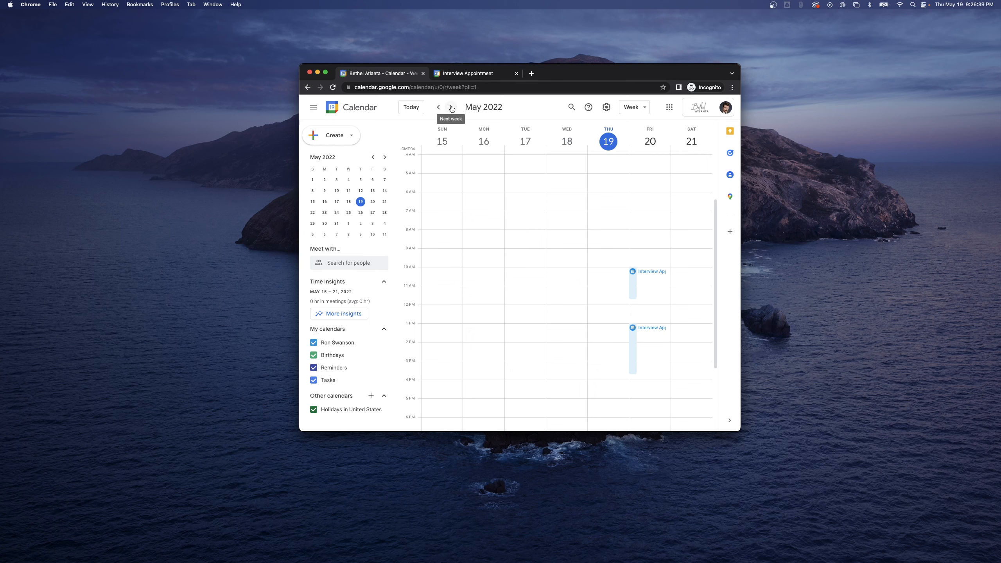
{"action": "left_click", "coordinate": [451, 109]}
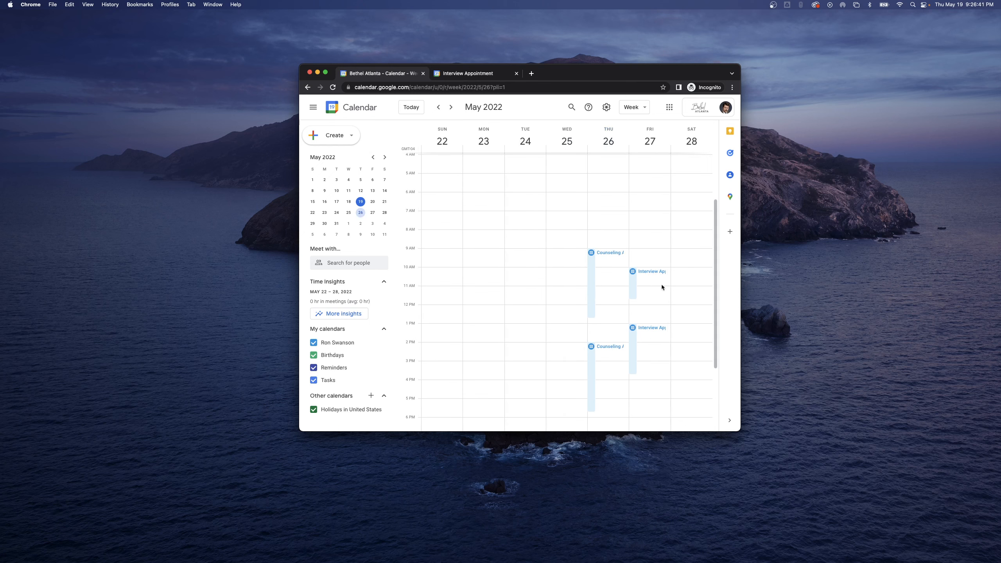
{"action": "left_click", "coordinate": [596, 257]}
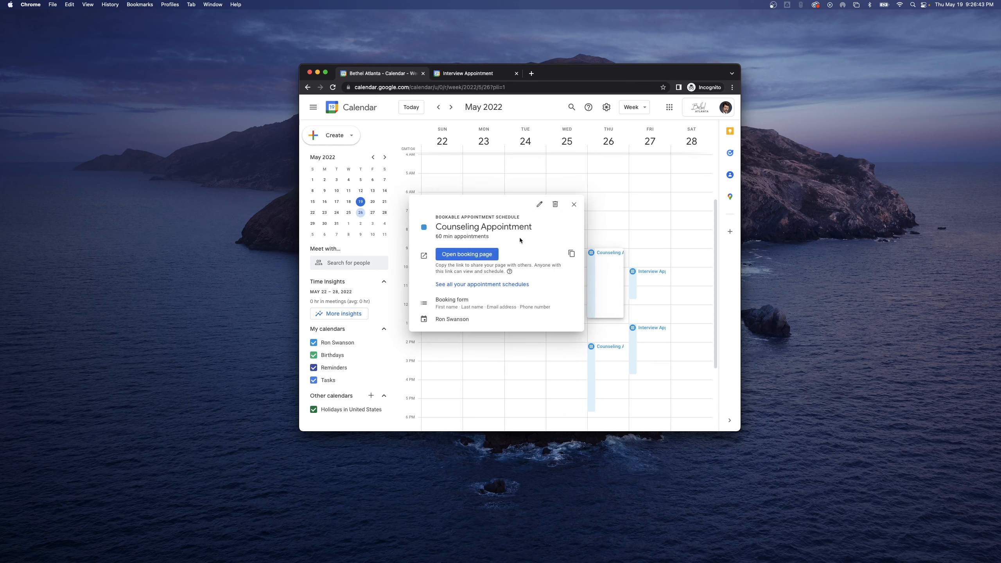
{"action": "left_click", "coordinate": [467, 254]}
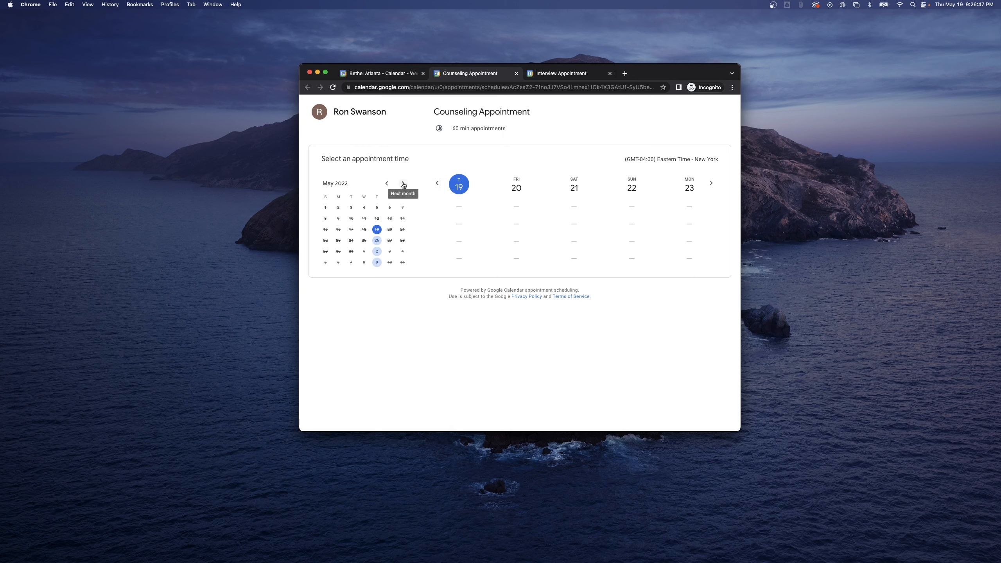
Browse the Counseling booking page's May, June and July slots, then return to the calendar tab.
{"action": "left_click", "coordinate": [403, 184]}
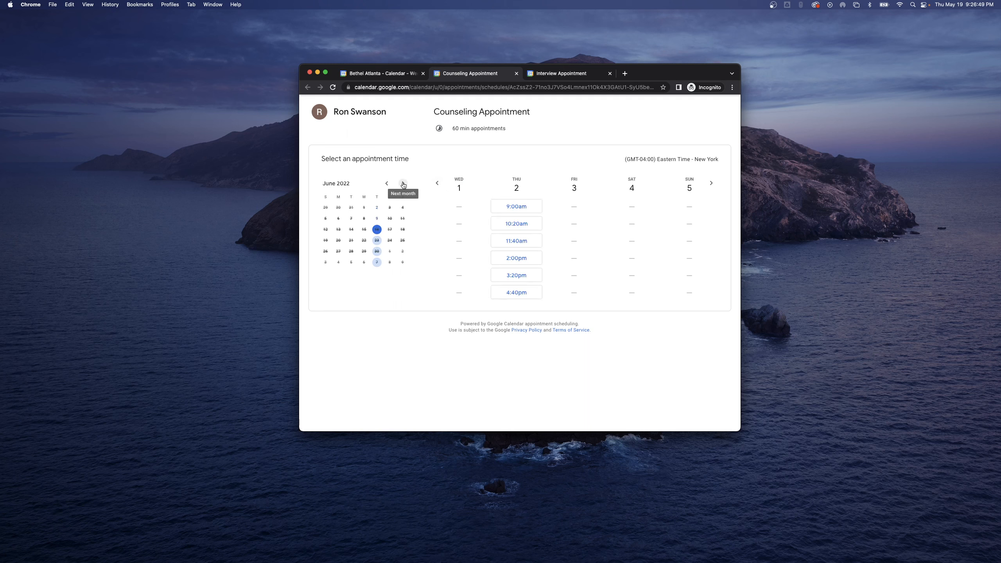
{"action": "left_click", "coordinate": [387, 184]}
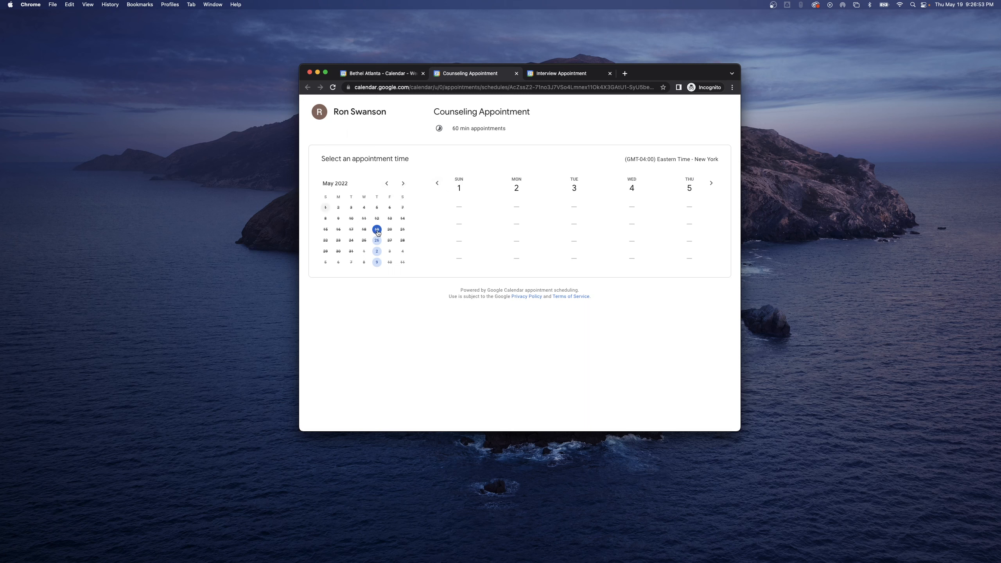
{"action": "left_click", "coordinate": [403, 184]}
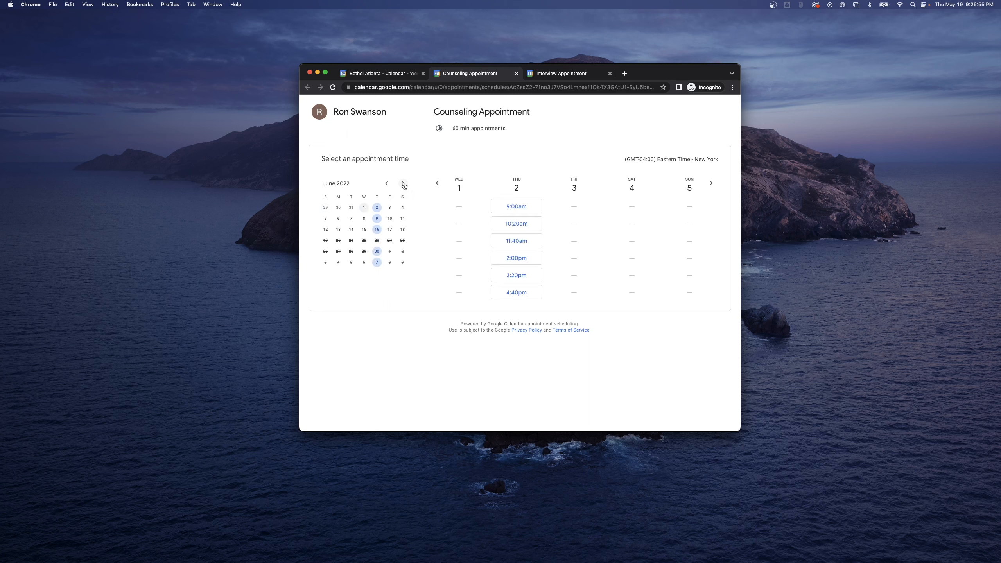
{"action": "left_click", "coordinate": [403, 184]}
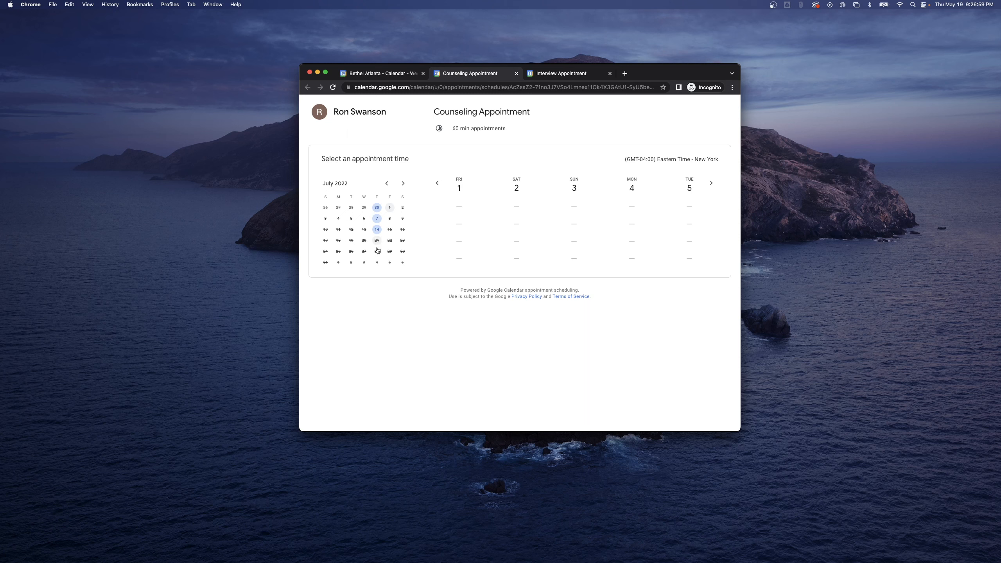
{"action": "left_click", "coordinate": [386, 184]}
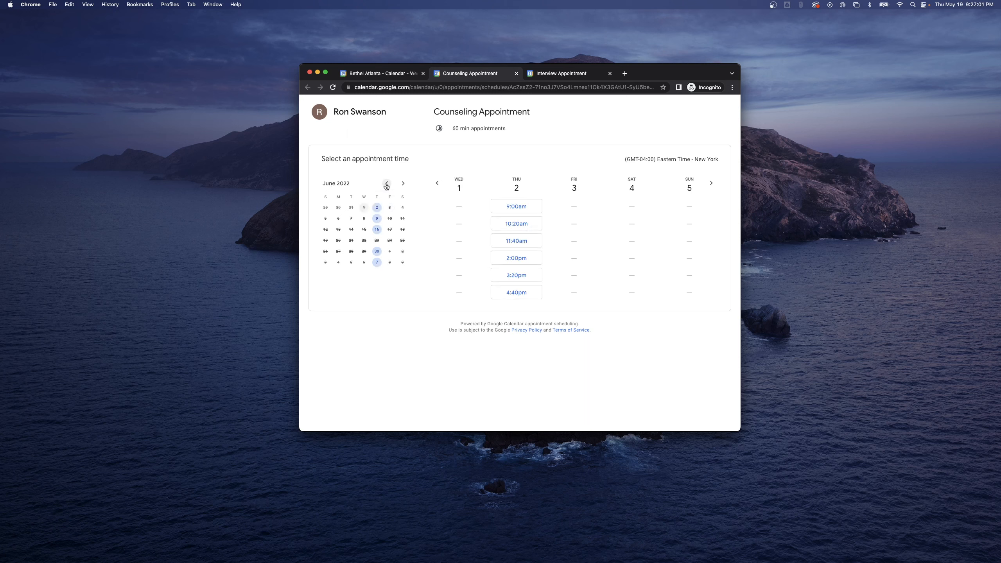
{"action": "left_click", "coordinate": [387, 185]}
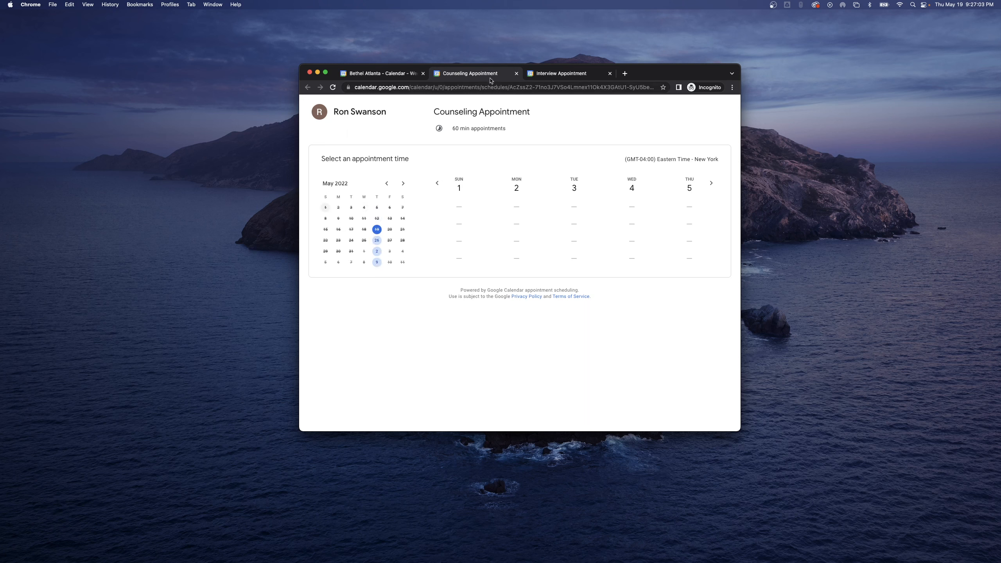
{"action": "left_click", "coordinate": [399, 77]}
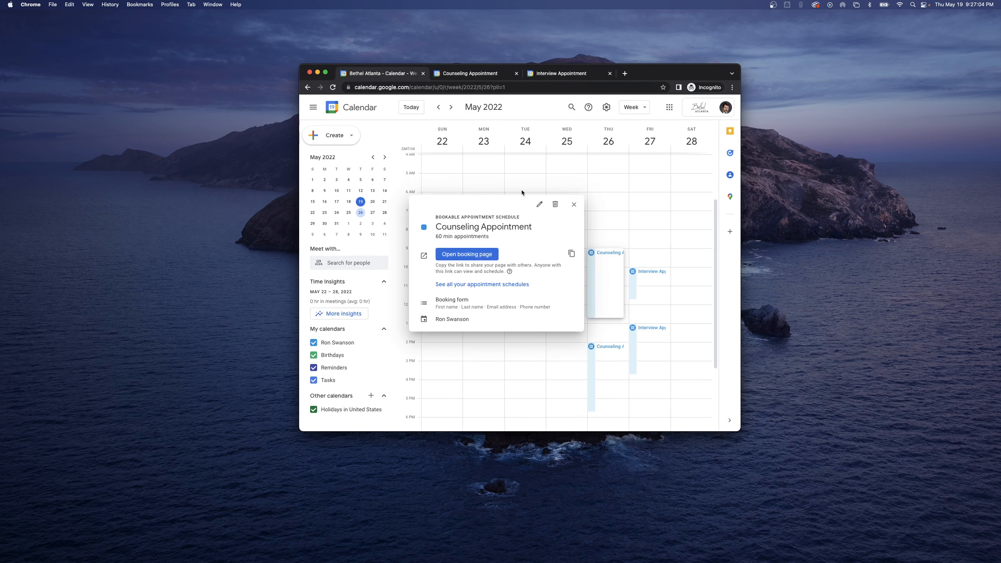
Close the Counseling details, advance to June 19–25 and open Friday the 24th's Interview Appointment.
{"action": "left_click", "coordinate": [575, 203]}
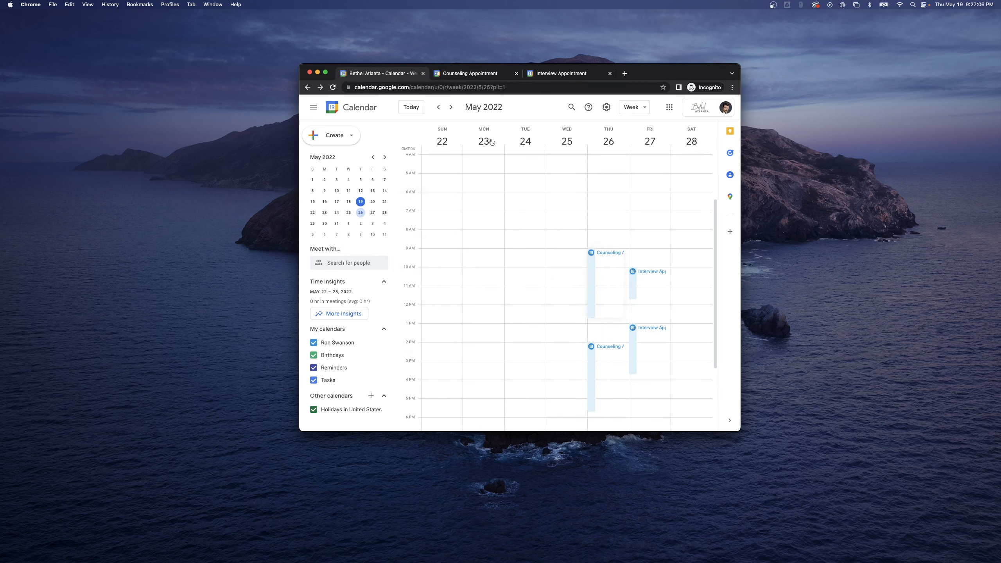
{"action": "left_click", "coordinate": [452, 108]}
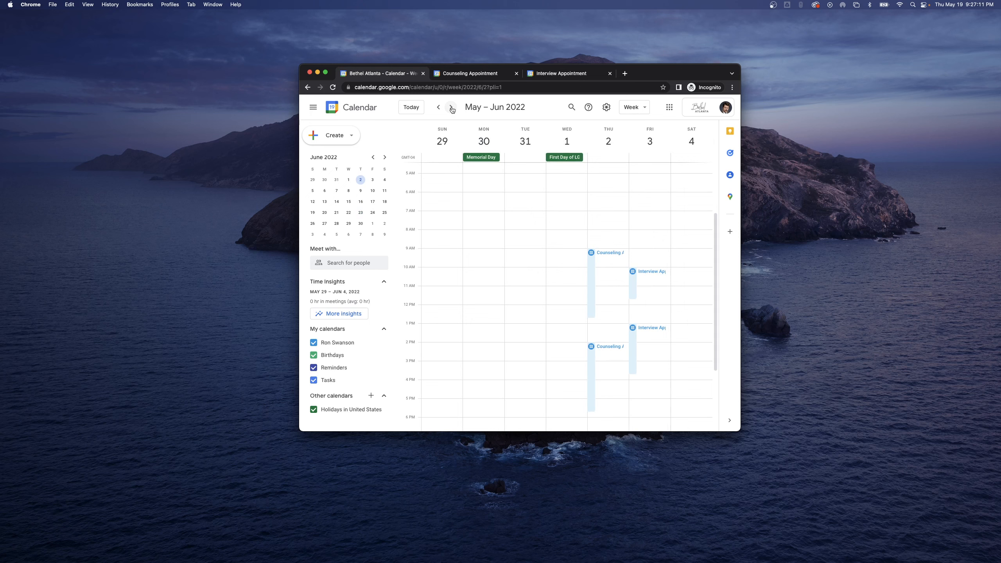
{"action": "left_click", "coordinate": [452, 108]}
{"action": "left_click", "coordinate": [452, 108]}
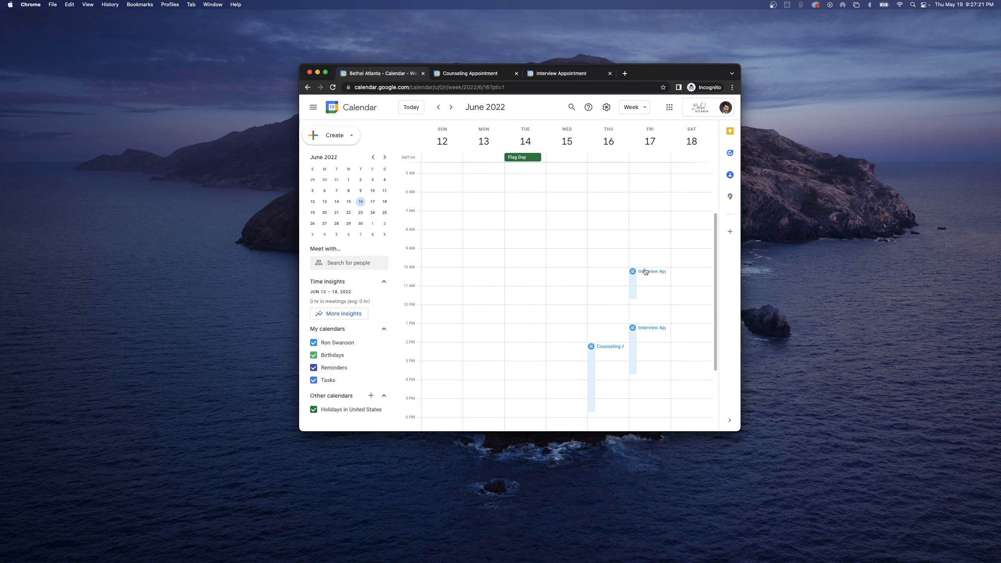
{"action": "left_click", "coordinate": [451, 107]}
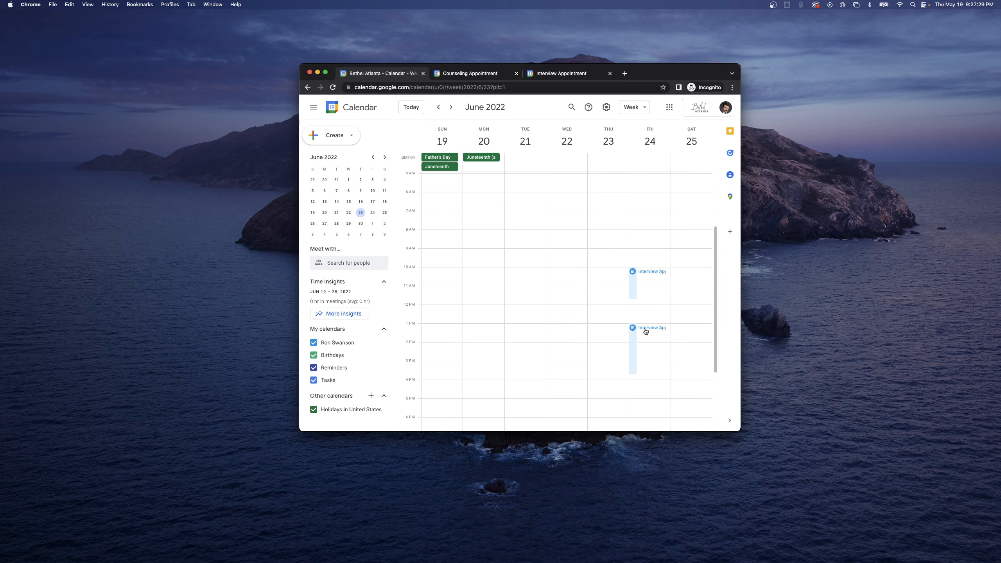
{"action": "left_click", "coordinate": [645, 275]}
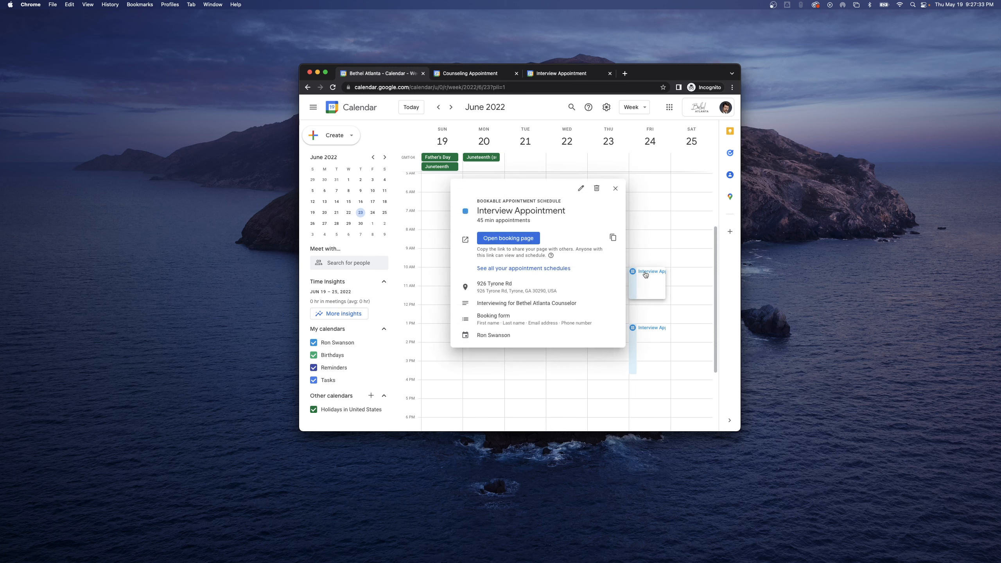
Add a date-specific change to the Interview Appointment making June 24 unavailable, and save it.
{"action": "left_click", "coordinate": [581, 189]}
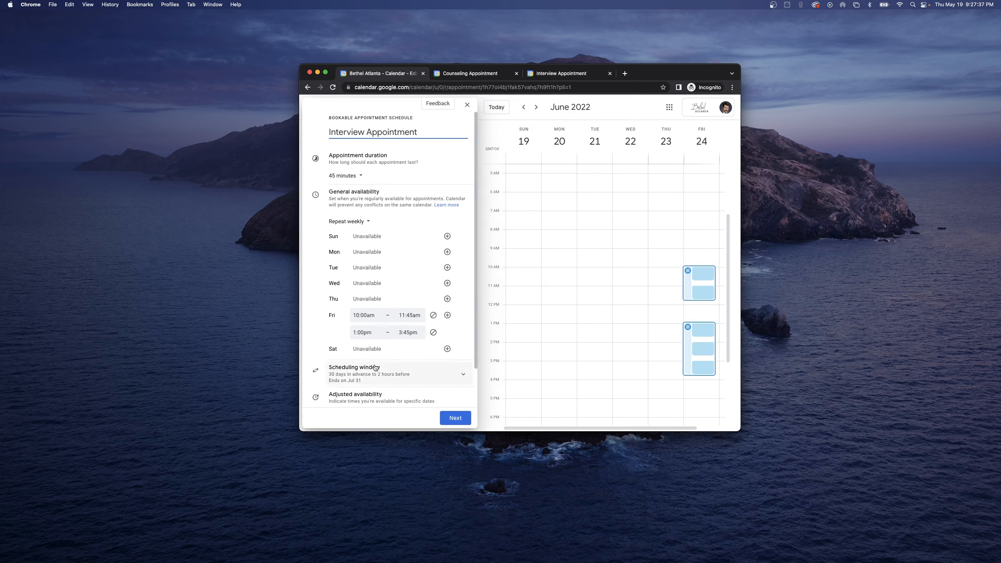
{"action": "scroll", "coordinate": [374, 364], "scroll_direction": "down", "scroll_amount": 2}
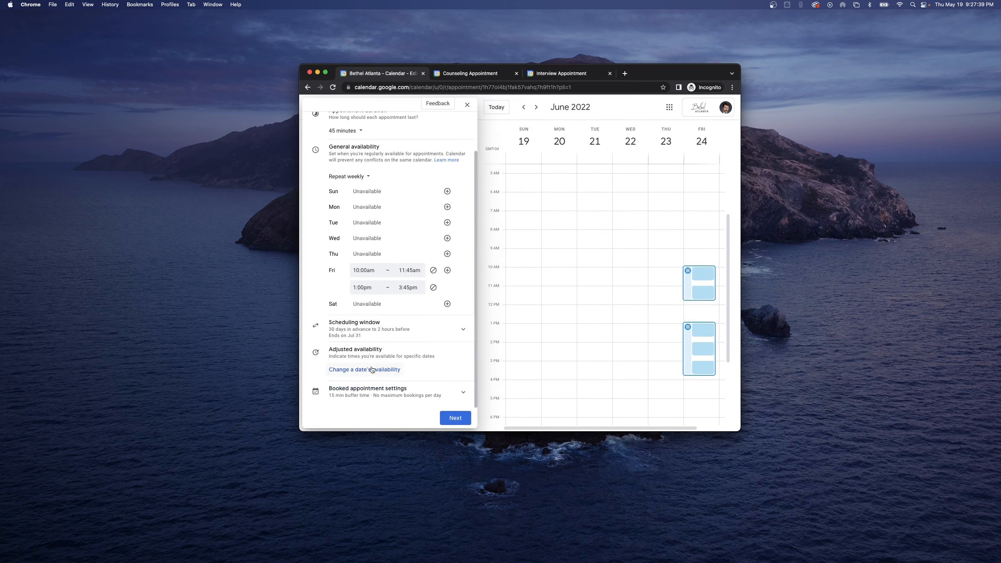
{"action": "left_click", "coordinate": [372, 370]}
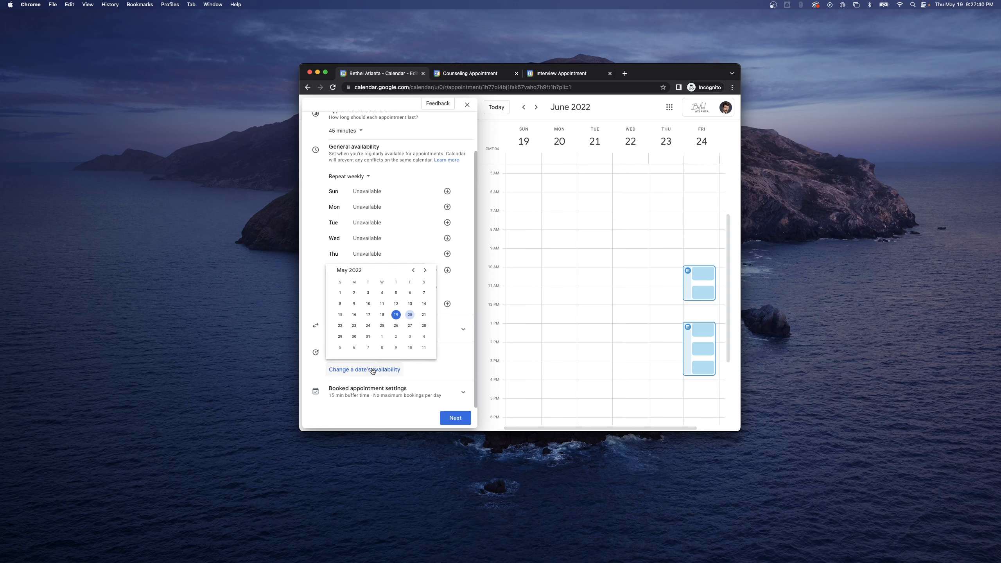
{"action": "left_click", "coordinate": [425, 270]}
{"action": "left_click", "coordinate": [410, 325]}
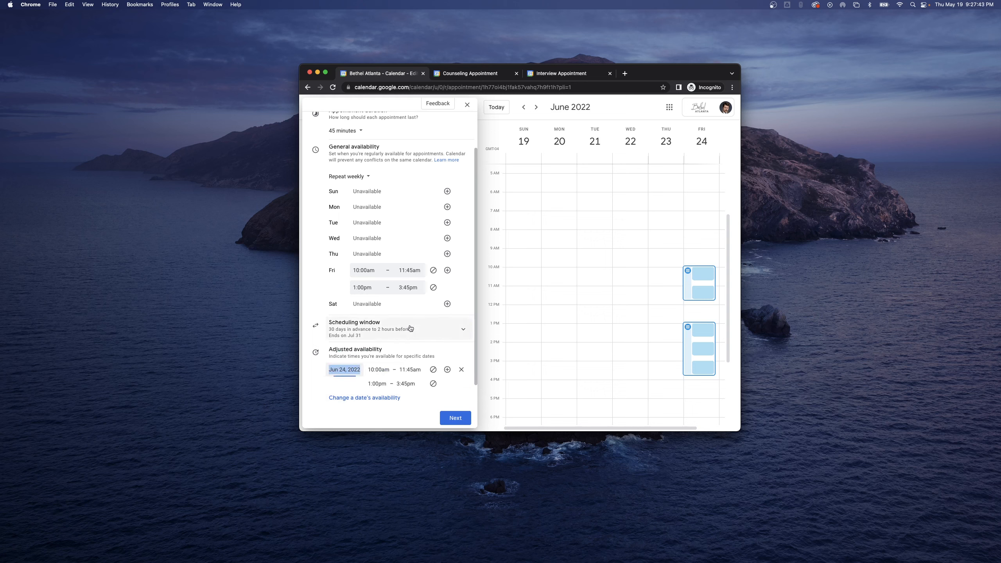
{"action": "scroll", "coordinate": [387, 372], "scroll_direction": "down", "scroll_amount": 1}
{"action": "left_click", "coordinate": [434, 341]}
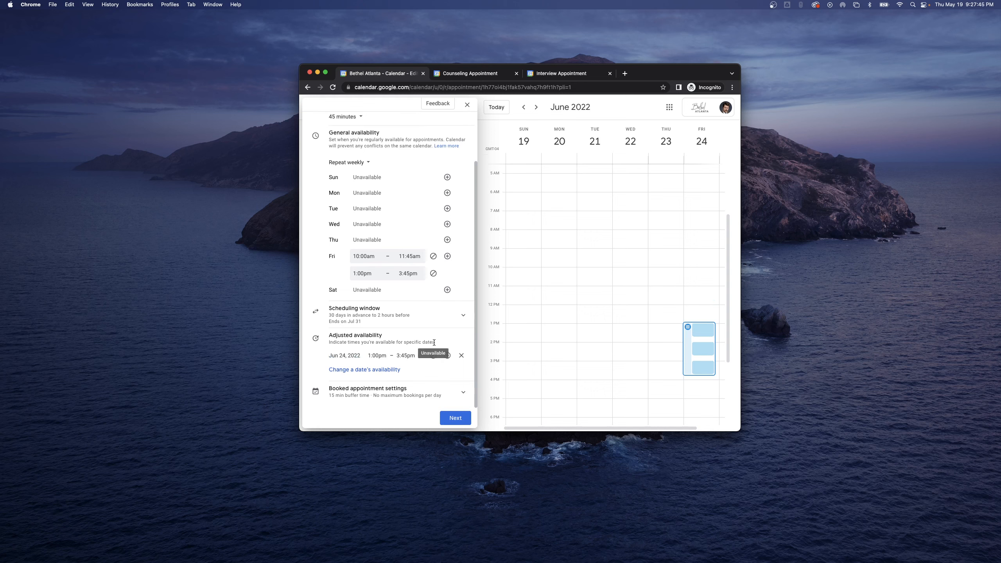
{"action": "left_click", "coordinate": [433, 355]}
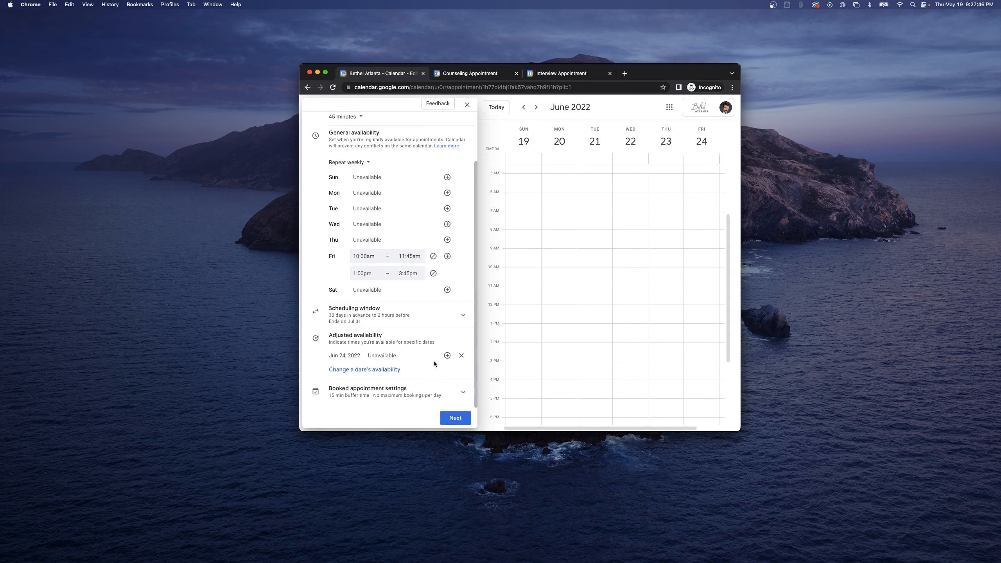
{"action": "left_click", "coordinate": [460, 422]}
{"action": "left_click", "coordinate": [457, 419]}
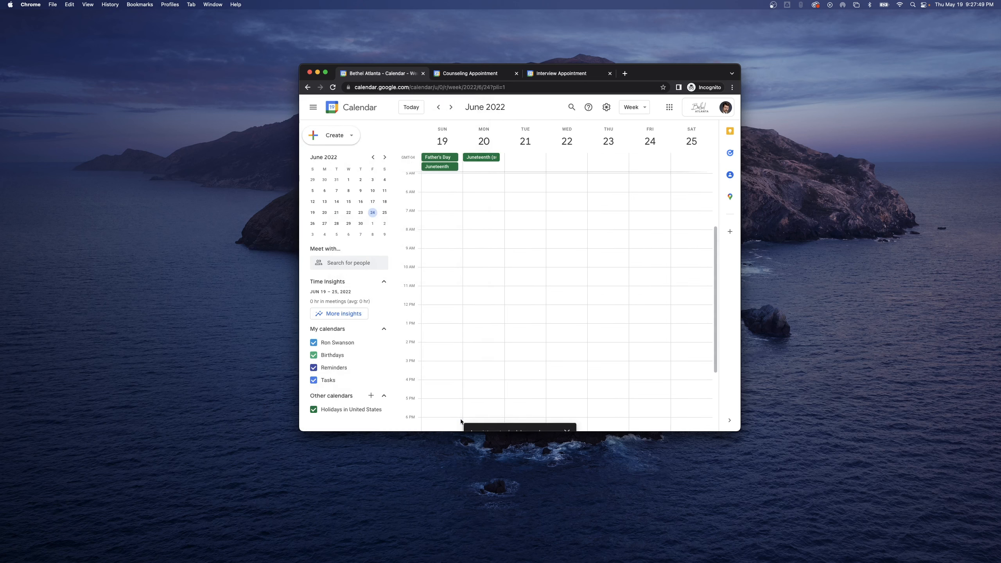
Flip between the June 5–11 and June 26–July 2 weeks to check appointment slots.
{"action": "left_click", "coordinate": [438, 107]}
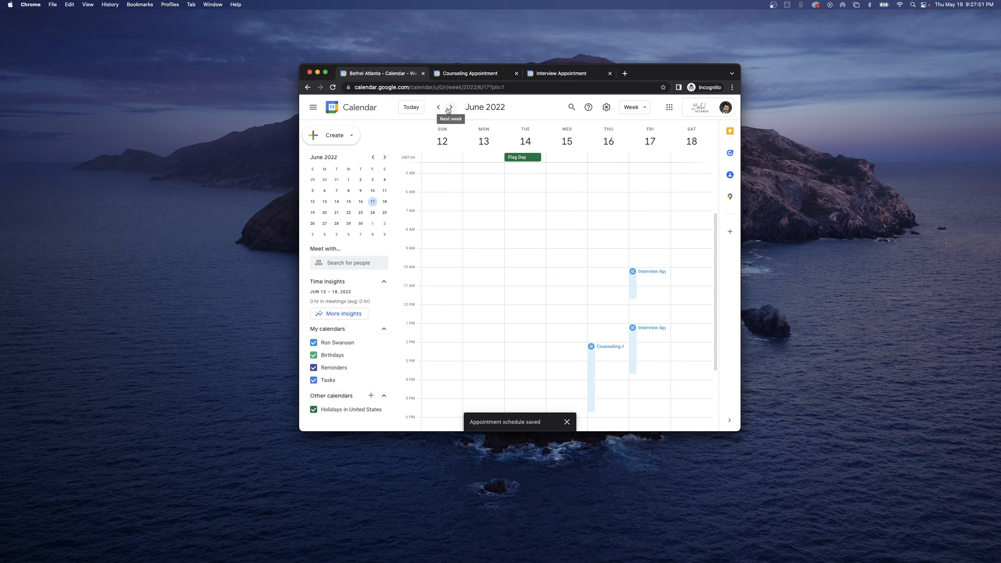
{"action": "left_click", "coordinate": [451, 107]}
{"action": "left_click", "coordinate": [451, 107]}
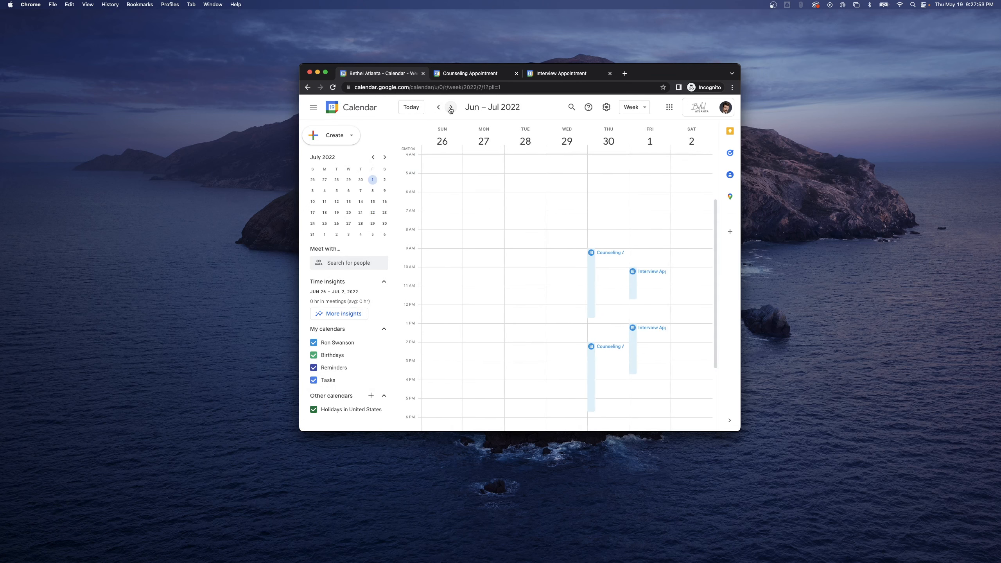
{"action": "left_click", "coordinate": [439, 108]}
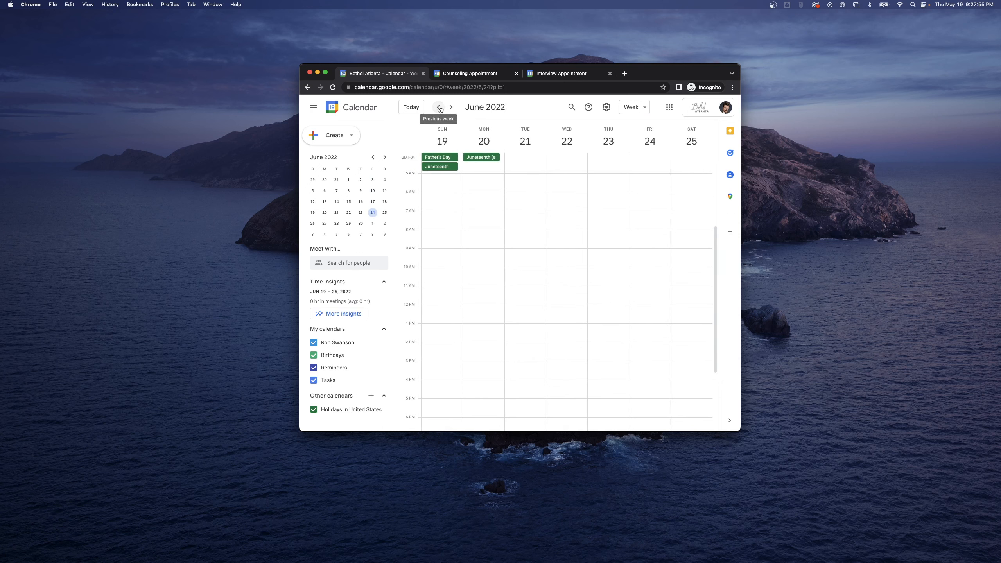
{"action": "left_click", "coordinate": [440, 109]}
{"action": "left_click", "coordinate": [439, 108]}
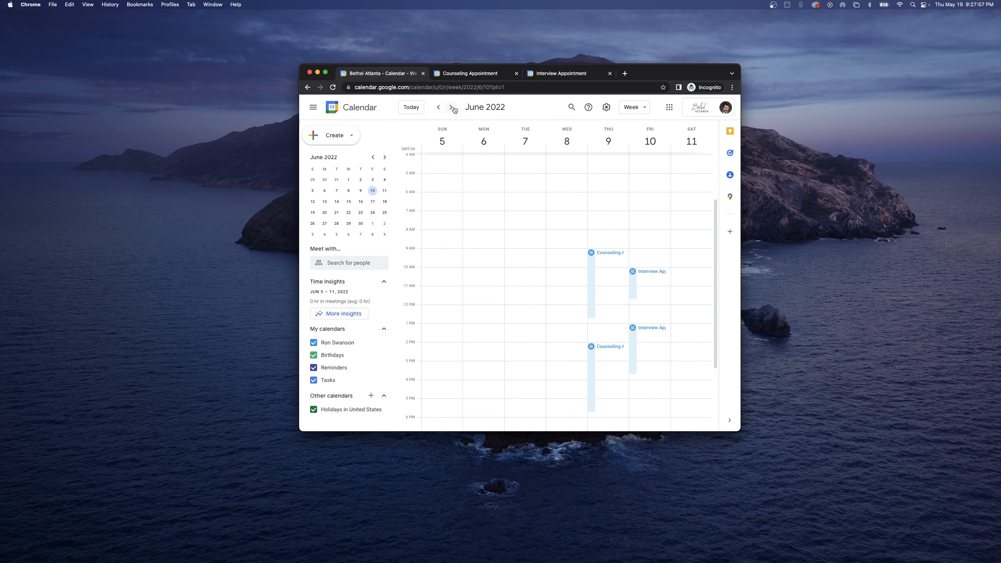
Advance week by week through July up to August 14–20, checking the slots.
{"action": "left_click", "coordinate": [452, 109]}
{"action": "left_click", "coordinate": [451, 108]}
{"action": "left_click", "coordinate": [451, 107]}
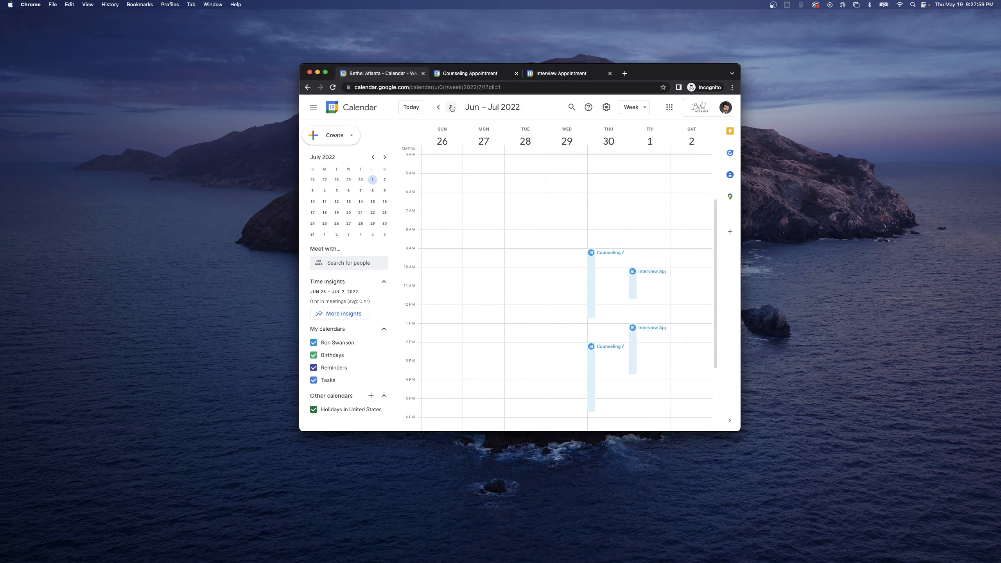
{"action": "left_click", "coordinate": [452, 108]}
{"action": "left_click", "coordinate": [452, 108]}
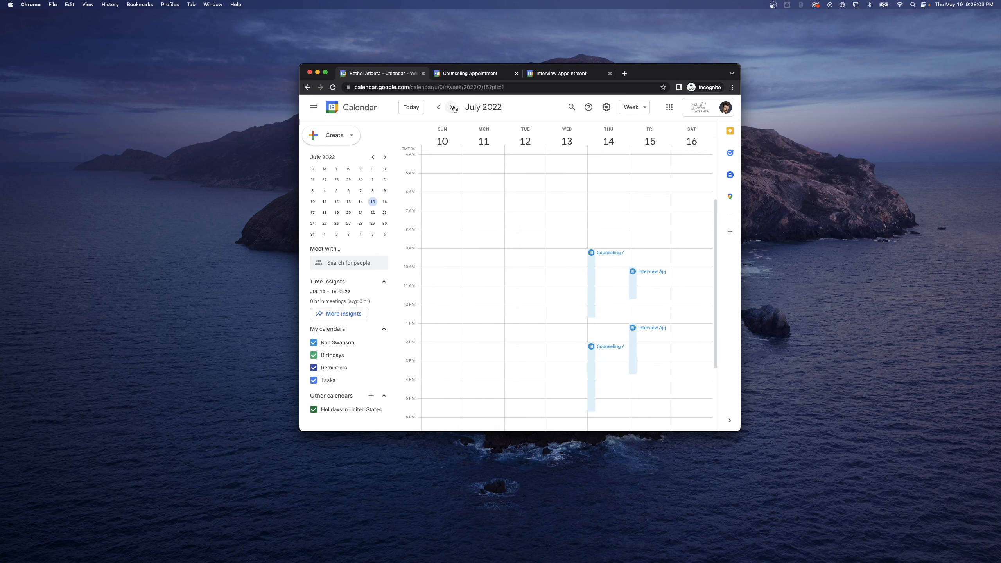
{"action": "left_click", "coordinate": [452, 108]}
{"action": "left_click", "coordinate": [451, 108]}
{"action": "left_click", "coordinate": [451, 108]}
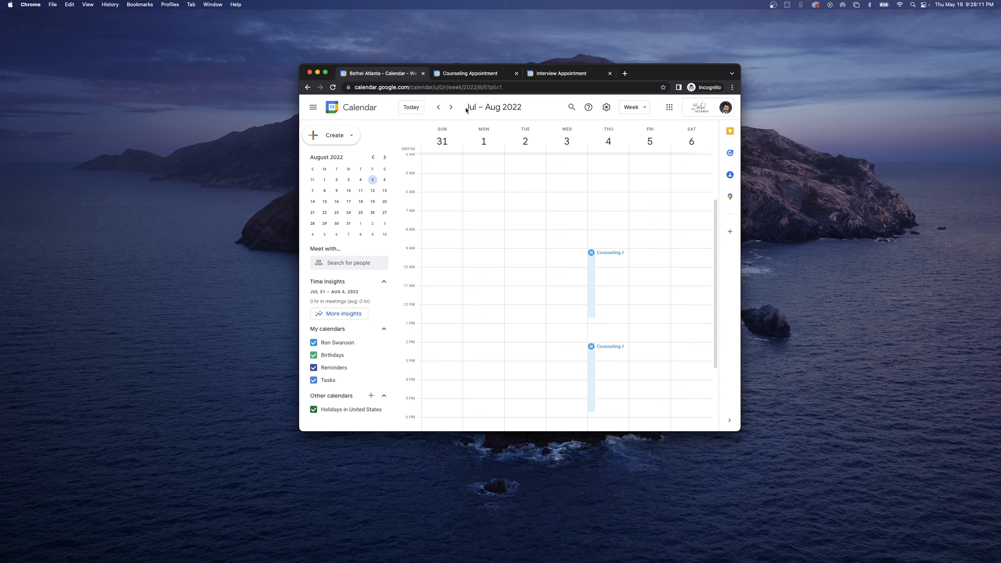
{"action": "left_click", "coordinate": [451, 107]}
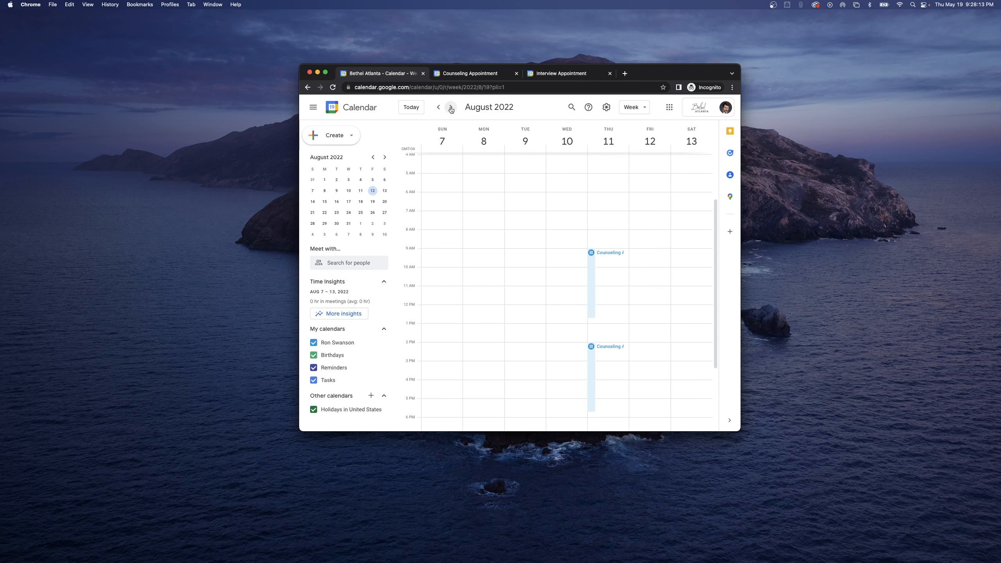
{"action": "left_click", "coordinate": [452, 110]}
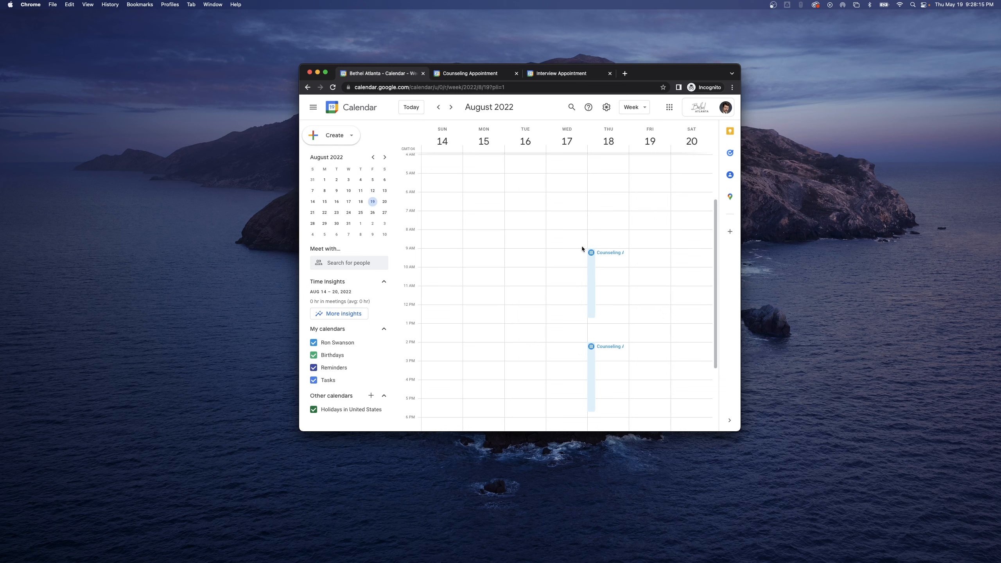
Return to the week of July 17–23 and open the July 21 Counseling Appointment details.
{"action": "left_click", "coordinate": [439, 111]}
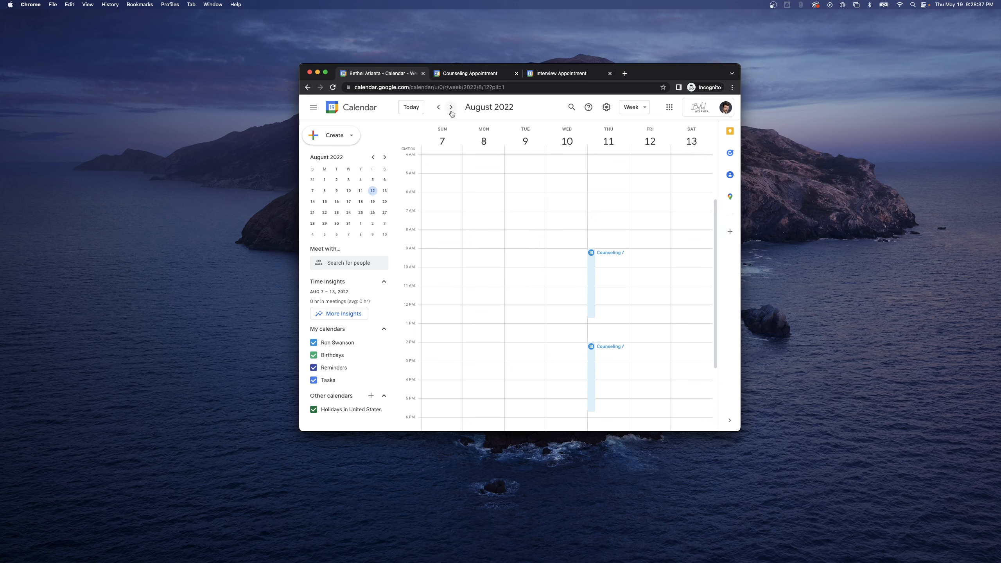
{"action": "left_click", "coordinate": [439, 109]}
{"action": "left_click", "coordinate": [438, 109]}
{"action": "left_click", "coordinate": [438, 108]}
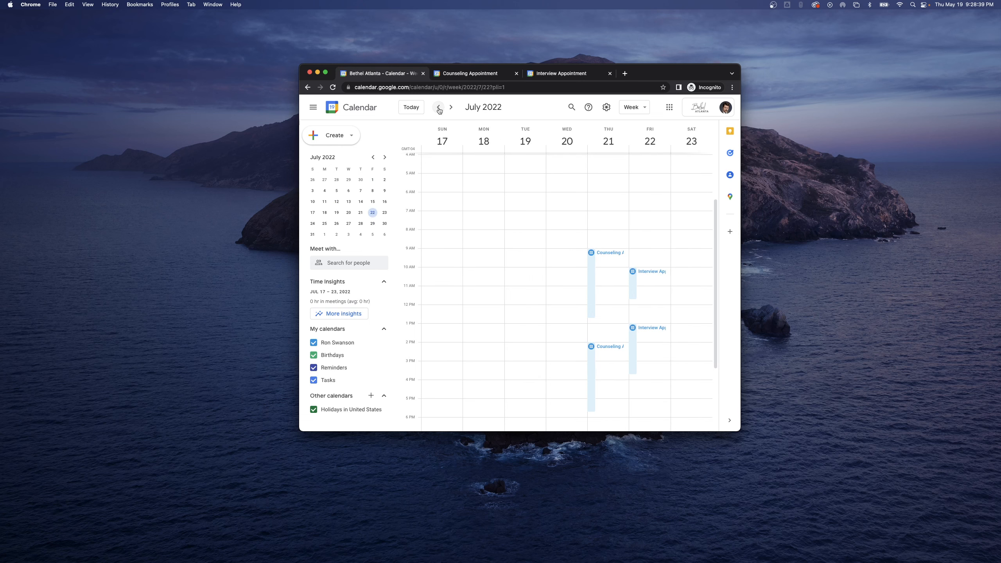
{"action": "left_click", "coordinate": [604, 261]}
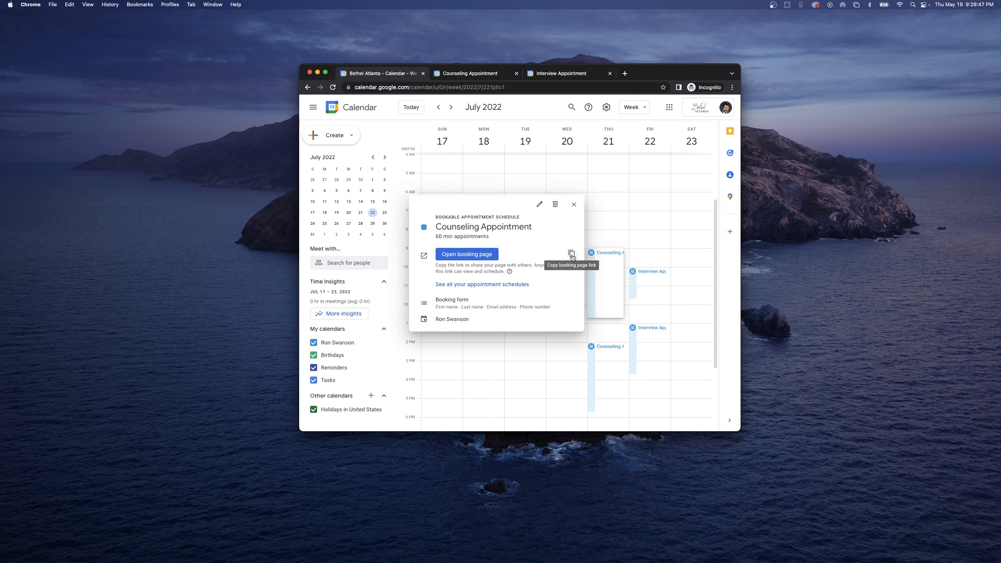
Copy the July 21 Counseling Appointment's booking page link and open a blank browser tab.
{"action": "left_click", "coordinate": [574, 204]}
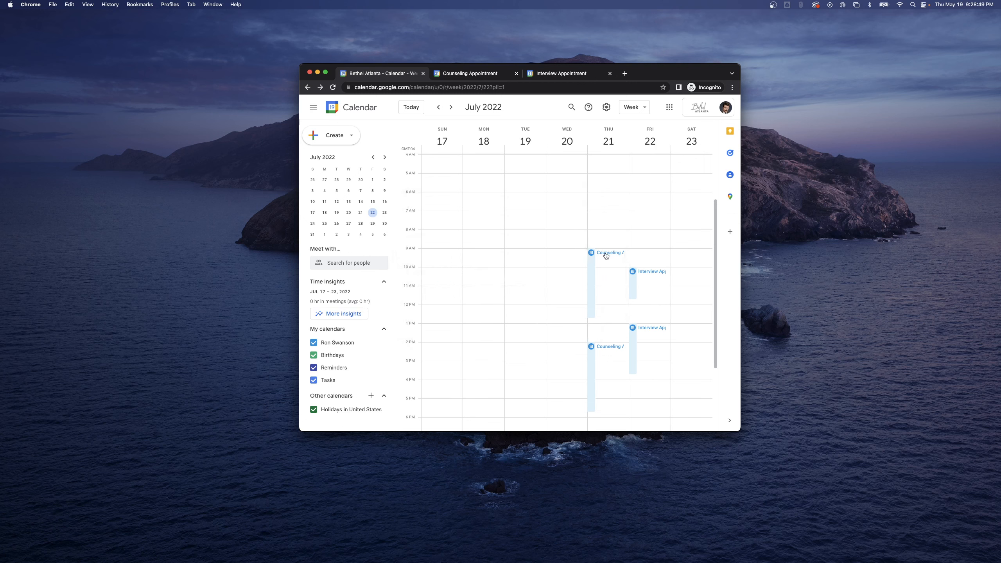
{"action": "left_click", "coordinate": [606, 256]}
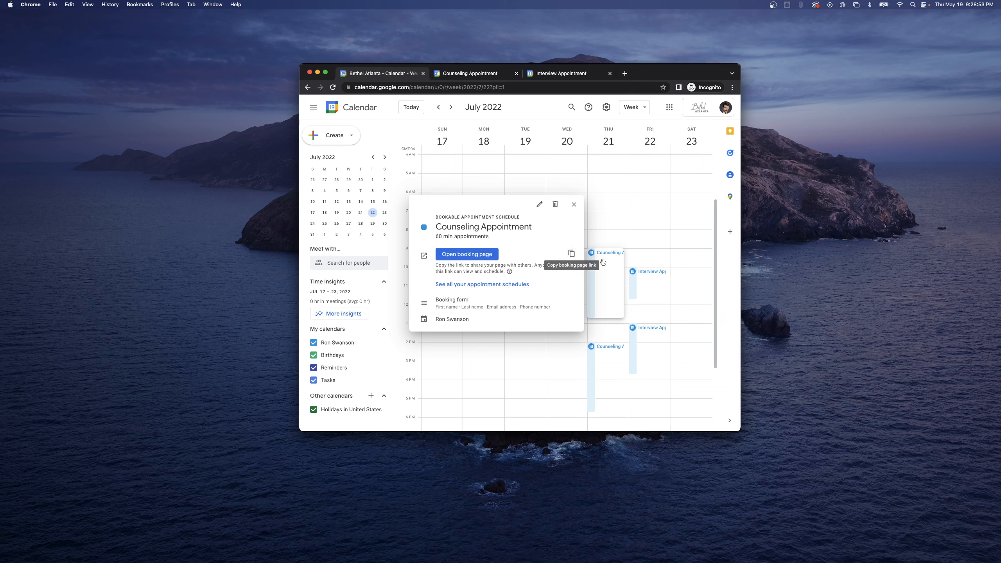
{"action": "left_click", "coordinate": [571, 254]}
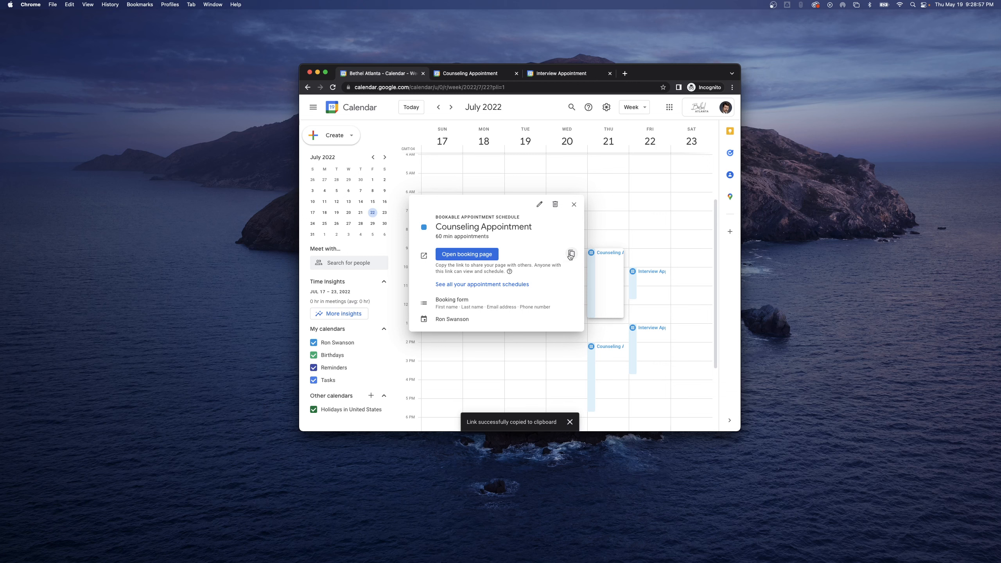
{"action": "left_click", "coordinate": [625, 74]}
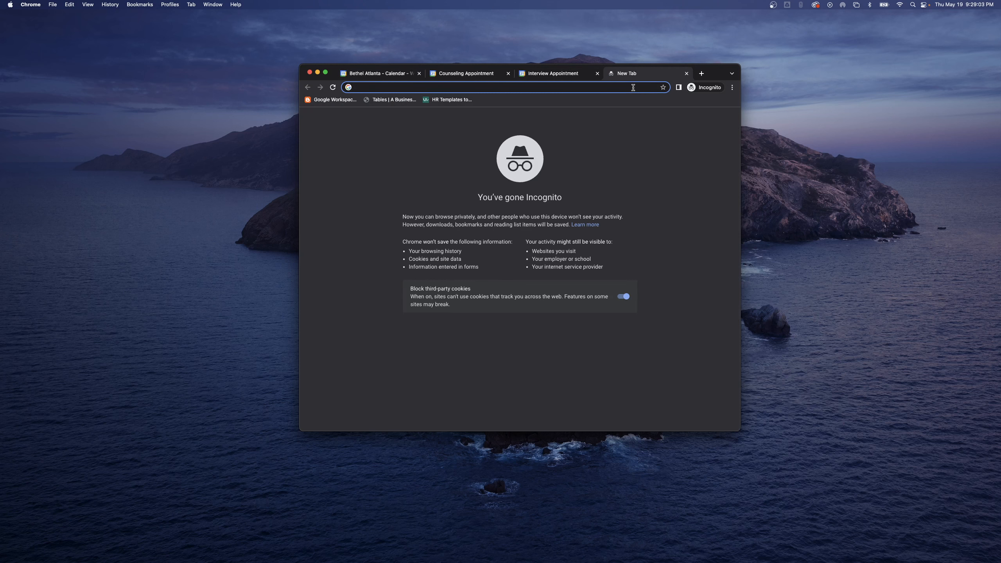
Load gmail.com and start a new email.
{"action": "type", "text": "gmail.com"}
{"action": "key", "text": "Return"}
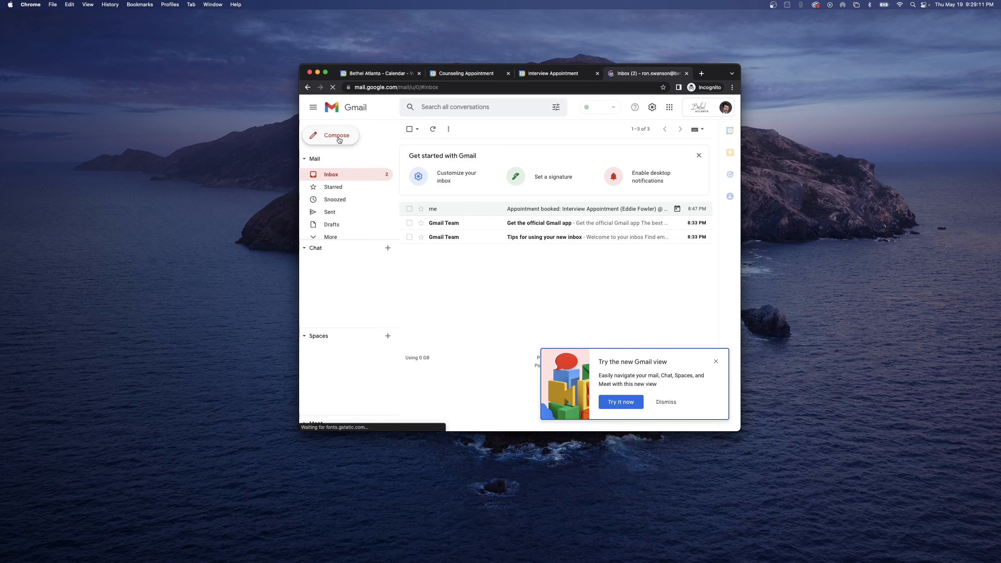
{"action": "left_click", "coordinate": [338, 136]}
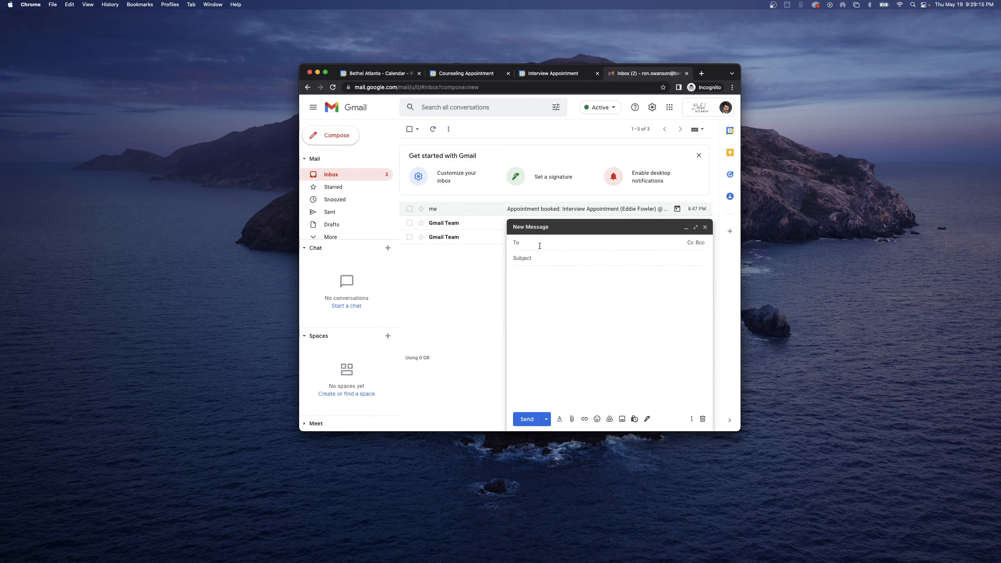
Address it to the colleague with subject 'Book your counseling appt now', paste the booking link, and send.
{"action": "type", "text": "eddie"}
{"action": "key", "text": "Return"}
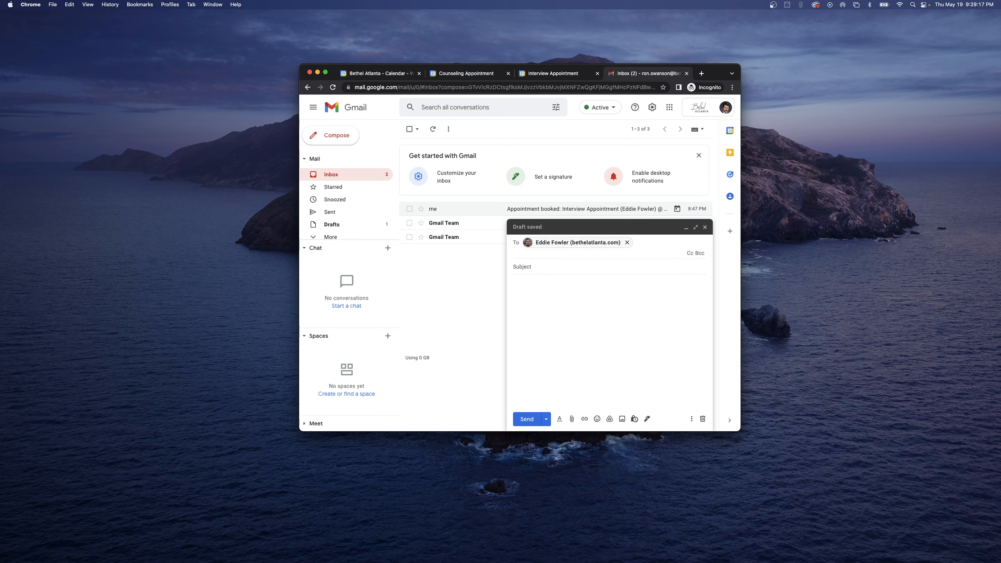
{"action": "left_click", "coordinate": [578, 268]}
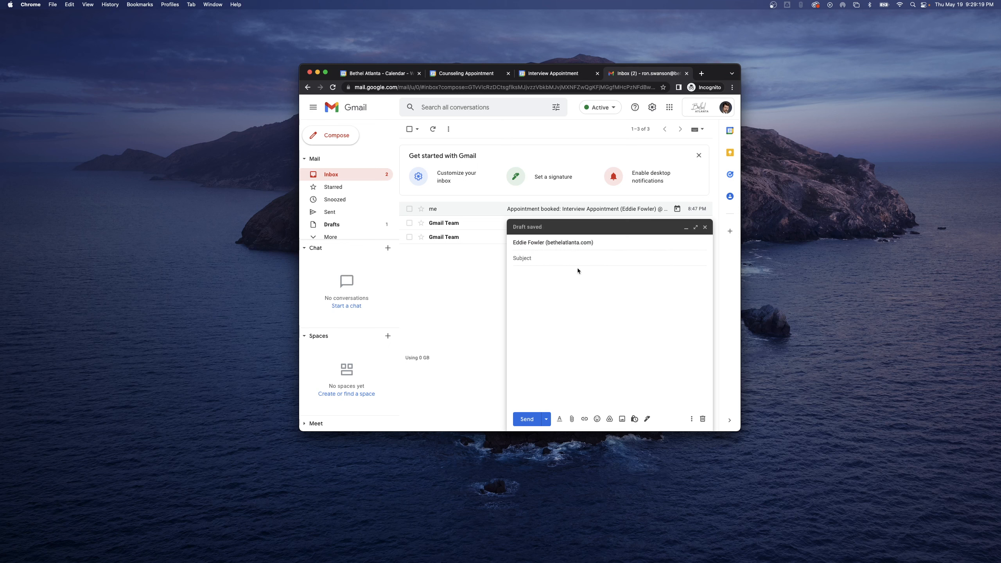
{"action": "type", "text": "Co"}
{"action": "key", "text": "BackSpace"}
{"action": "type", "text": "Book your counseling appt now!"}
{"action": "key", "text": "super+v"}
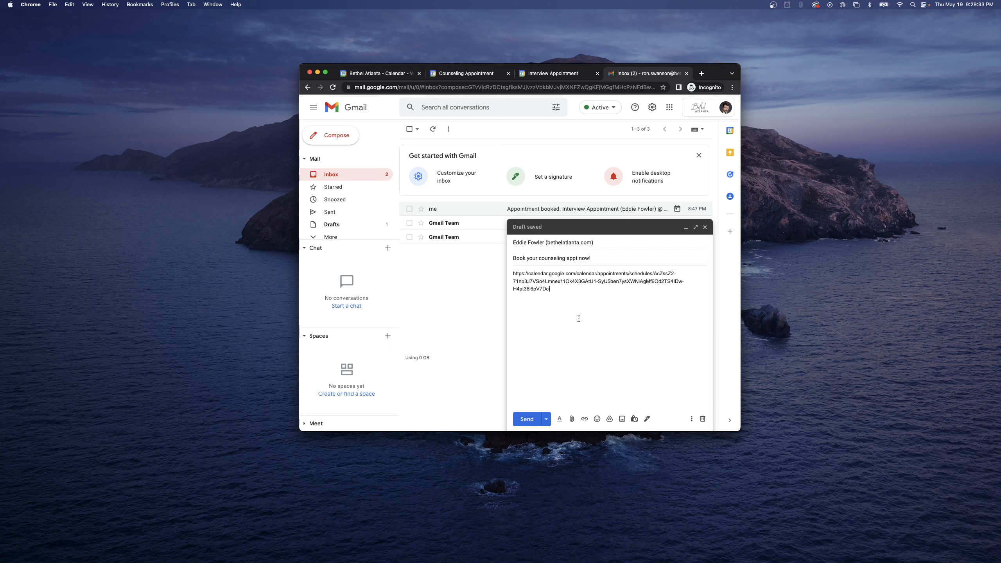
{"action": "left_click", "coordinate": [527, 419]}
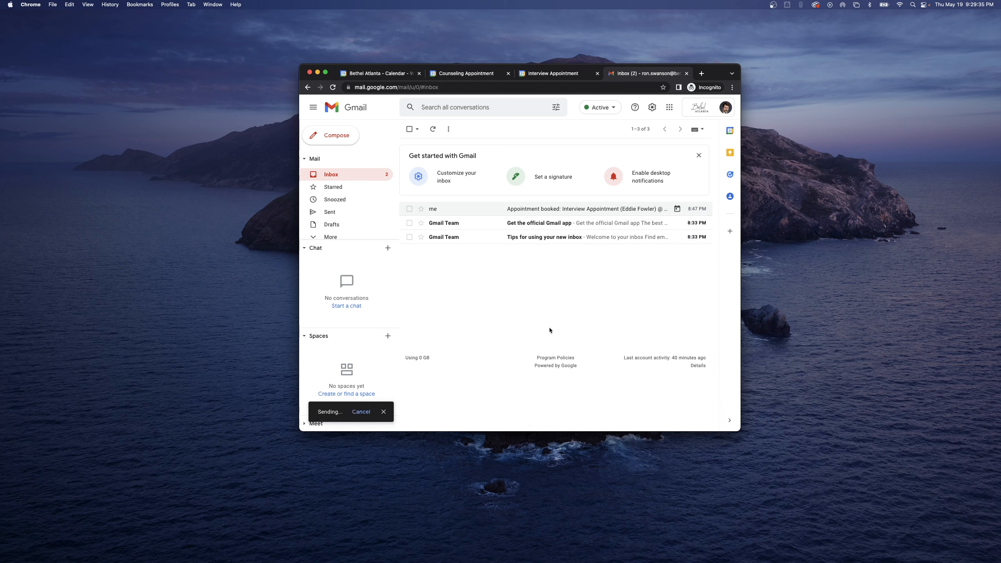
Switch from the booking page tabs back to the calendar and close the Counseling Appointment details.
{"action": "left_click", "coordinate": [550, 73]}
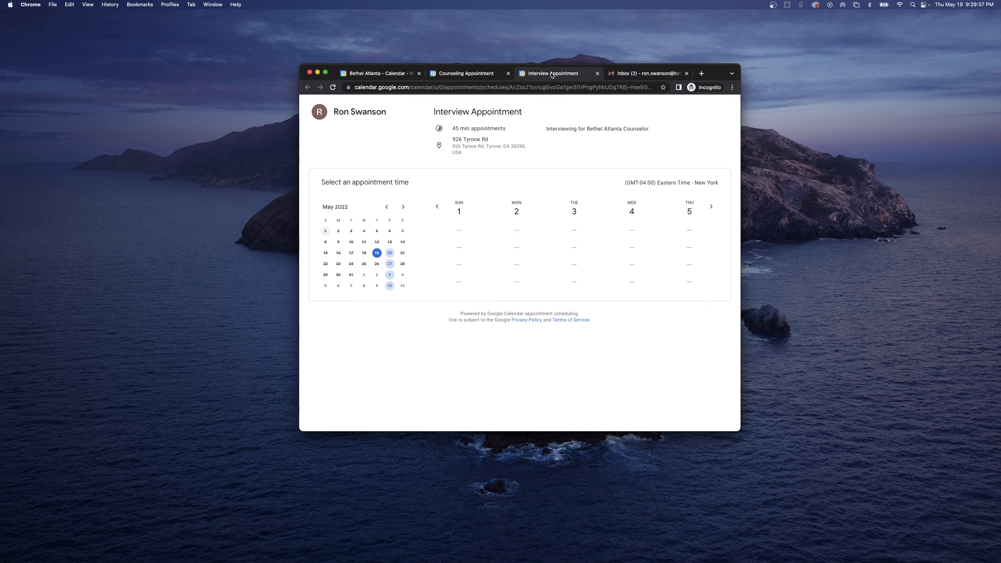
{"action": "left_click", "coordinate": [480, 75]}
{"action": "left_click", "coordinate": [381, 75]}
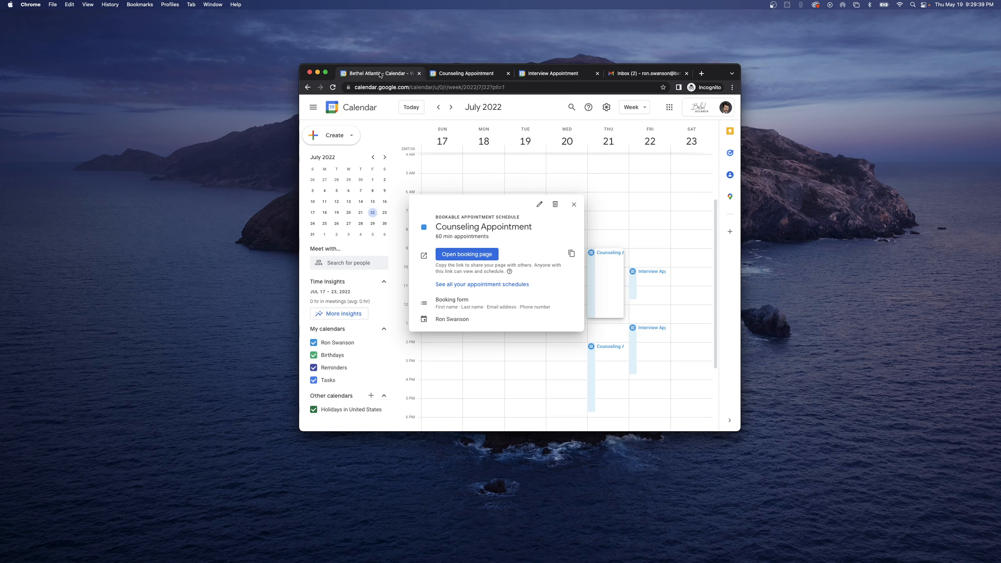
{"action": "left_click", "coordinate": [573, 204]}
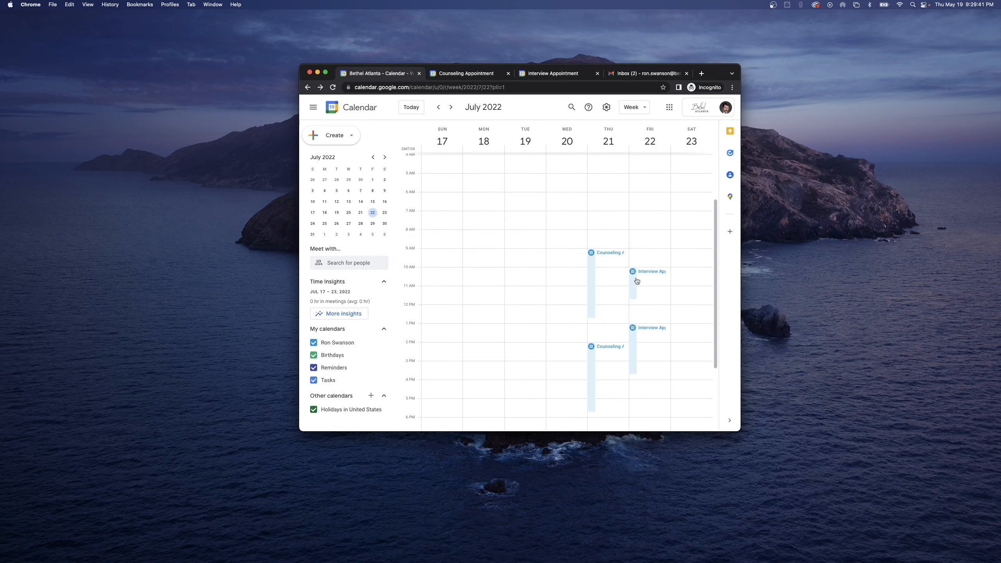